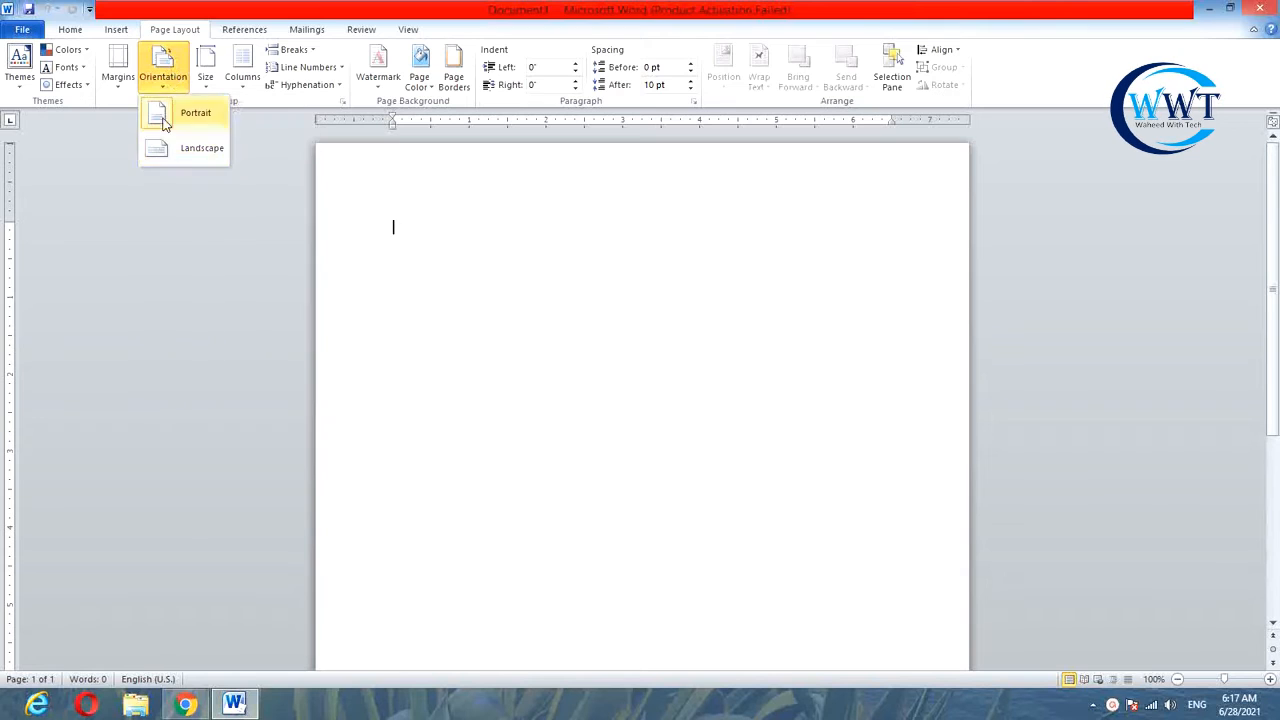
- Keep portrait orientation and set all four page margins to 0
click(185, 113)
click(118, 70)
click(233, 444)
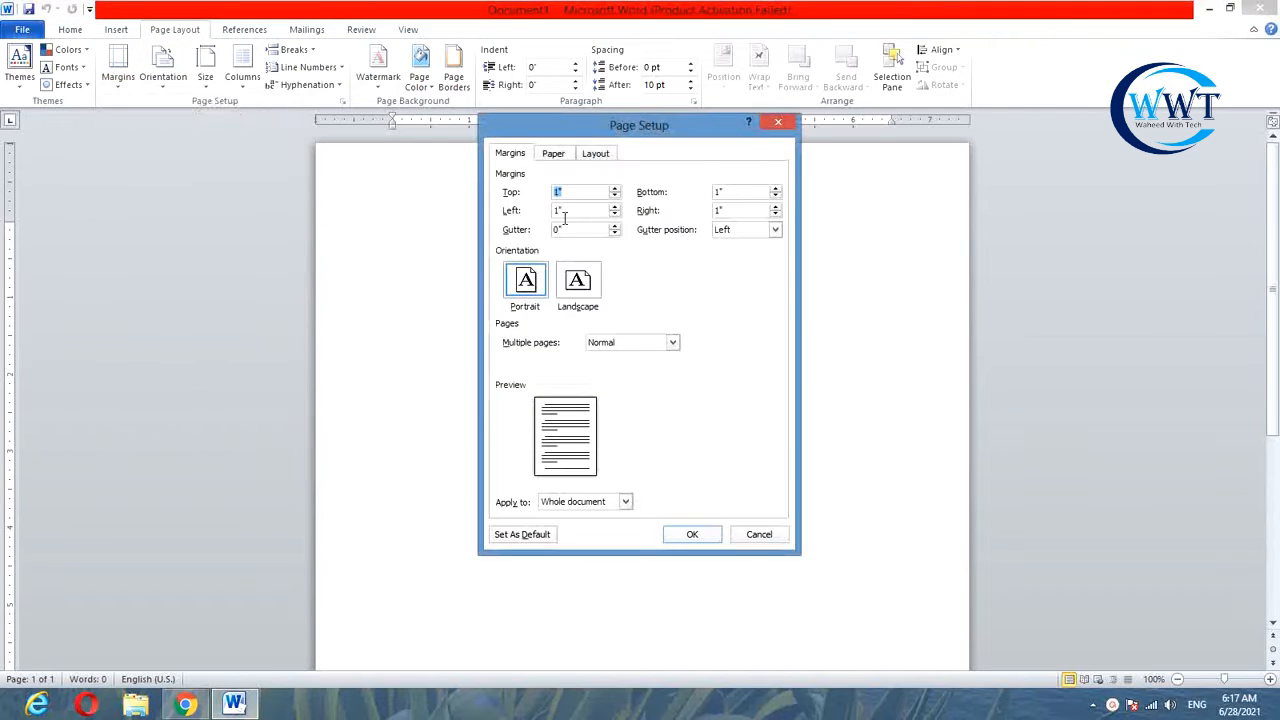
text(0)
click(580, 212)
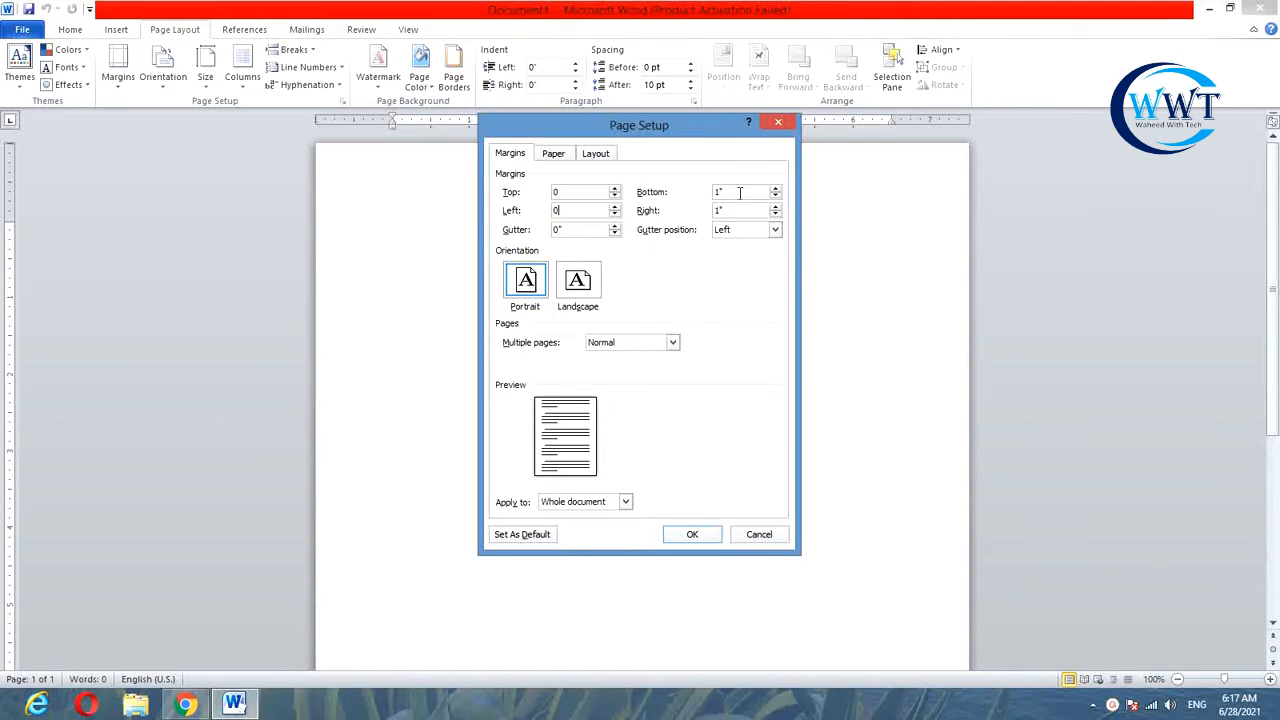
click(740, 193)
key(BackSpace)
key(BackSpace)
text(0)
click(735, 210)
key(BackSpace)
key(BackSpace)
text(0)
click(555, 155)
- Set the paper size to 5.5 × 7 inches and apply, ignoring the margins warning
drag(566, 213, 405, 210)
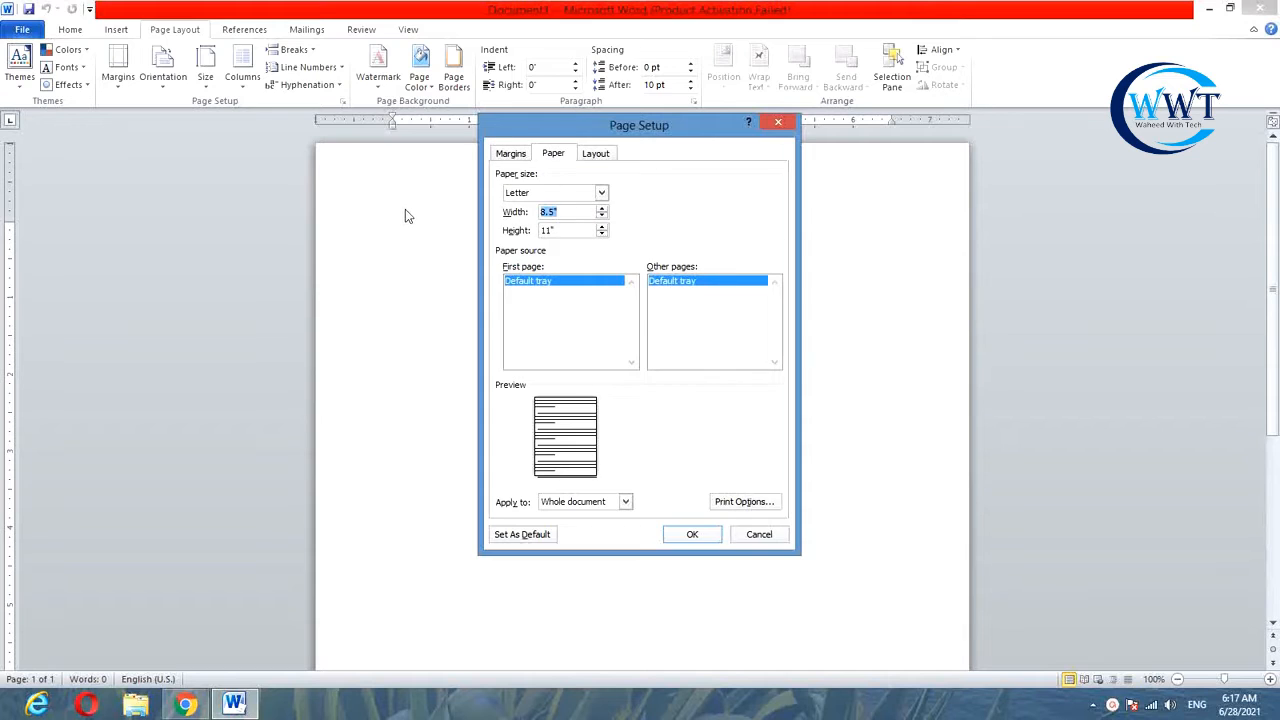
text(5.)
drag(563, 232, 470, 223)
text(7)
click(690, 535)
click(664, 398)
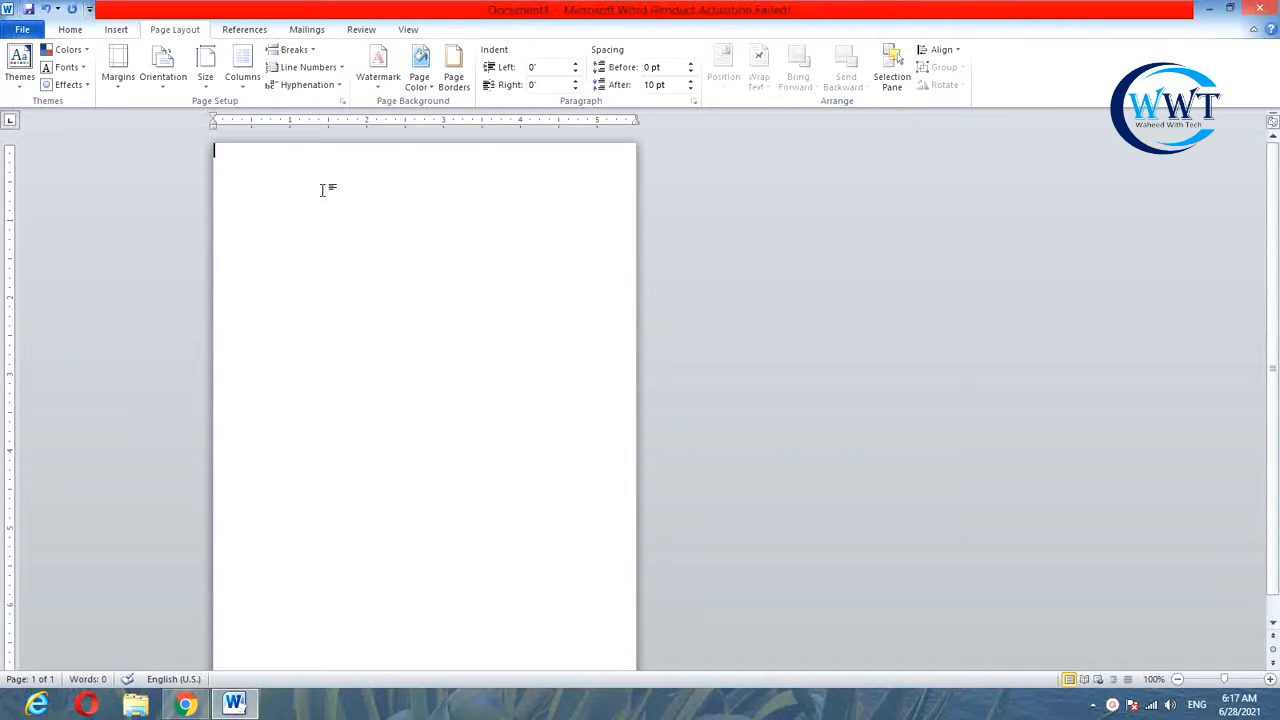
- Type a centred 16 pt heading 'Restaurant Name Here'
drag(10, 146, 10, 166)
click(80, 31)
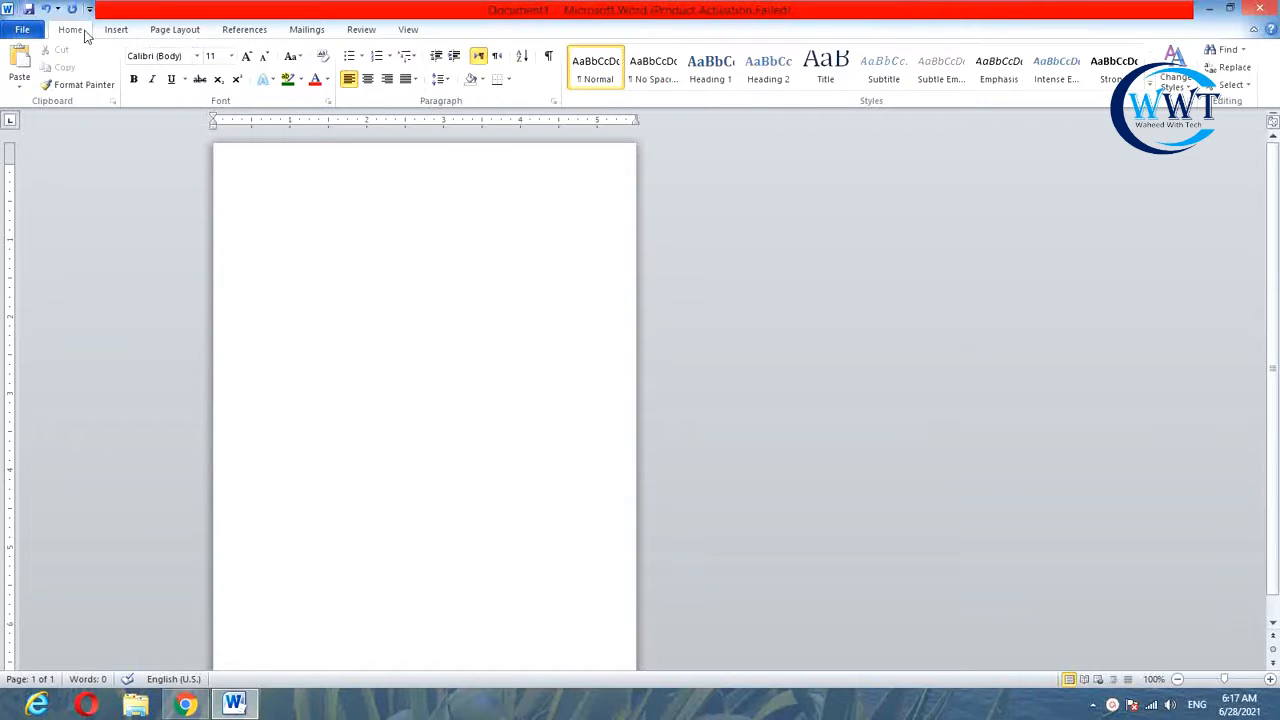
click(368, 80)
key(ctrl+shift+period)
key(ctrl+shift+period)
key(ctrl+shift+period)
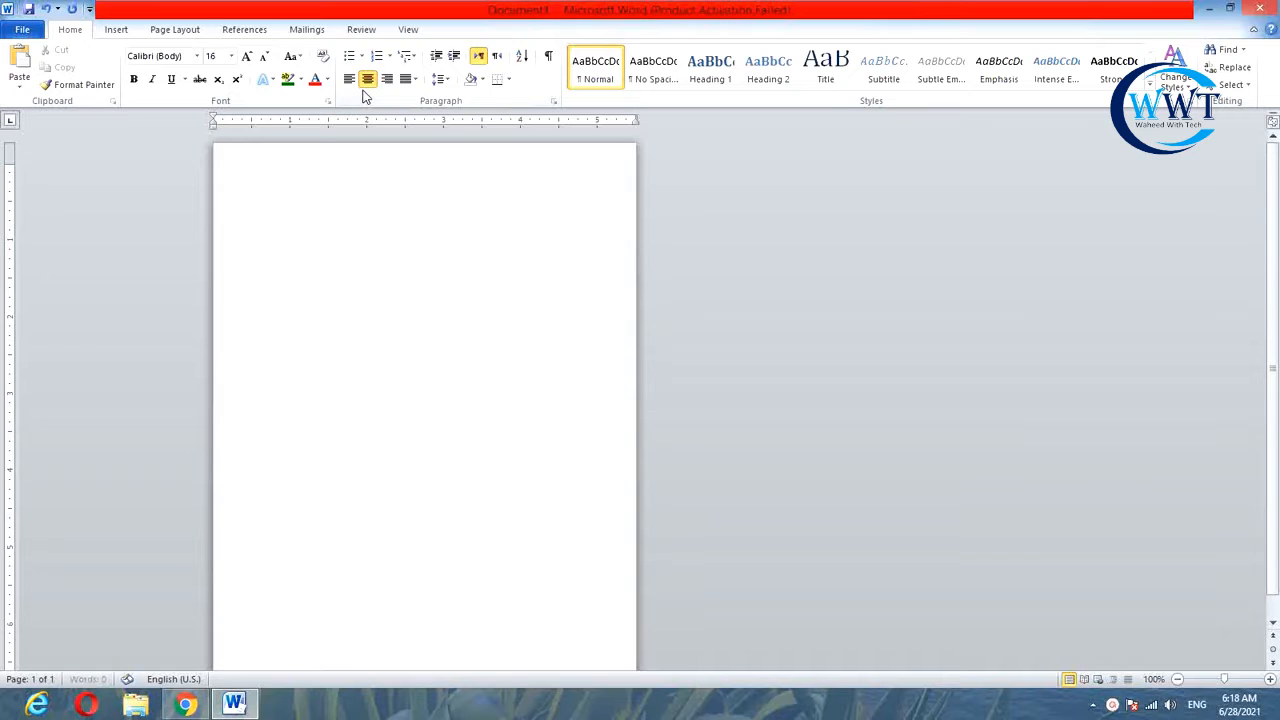
text(Restaurant Name Here)
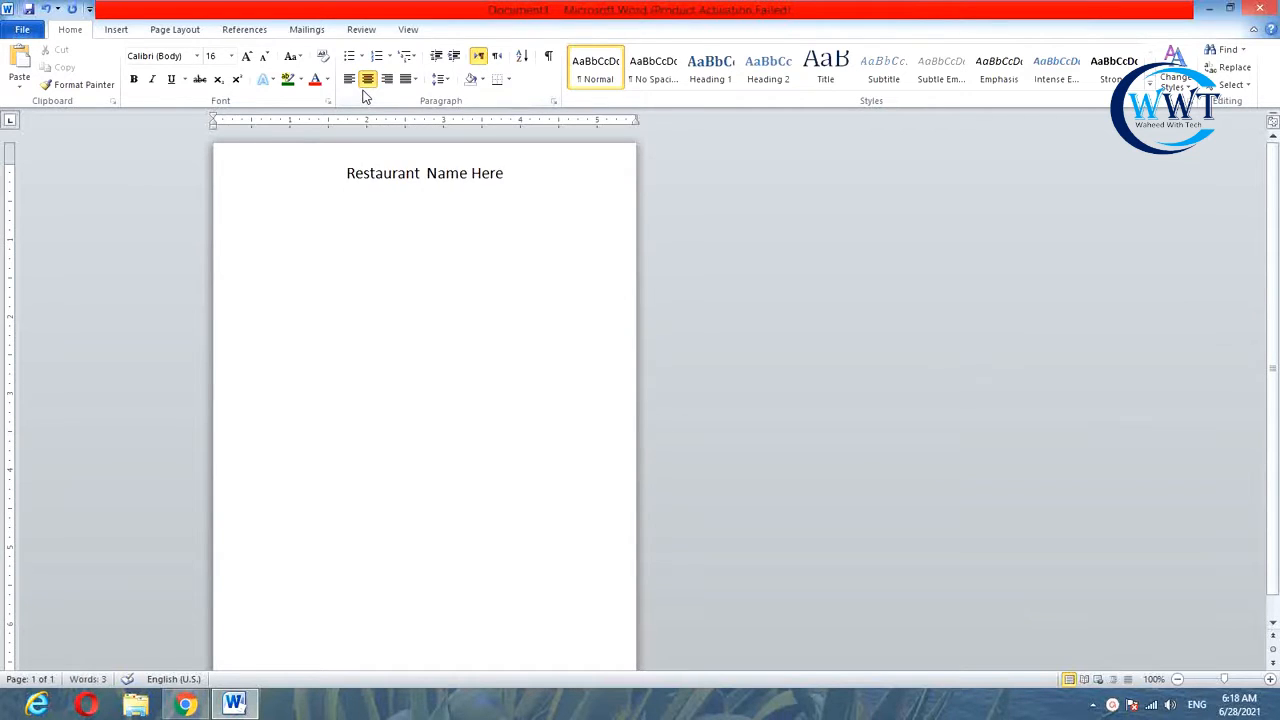
- Remove the space after the heading and add 'Cash-Bill' on the line below
click(443, 80)
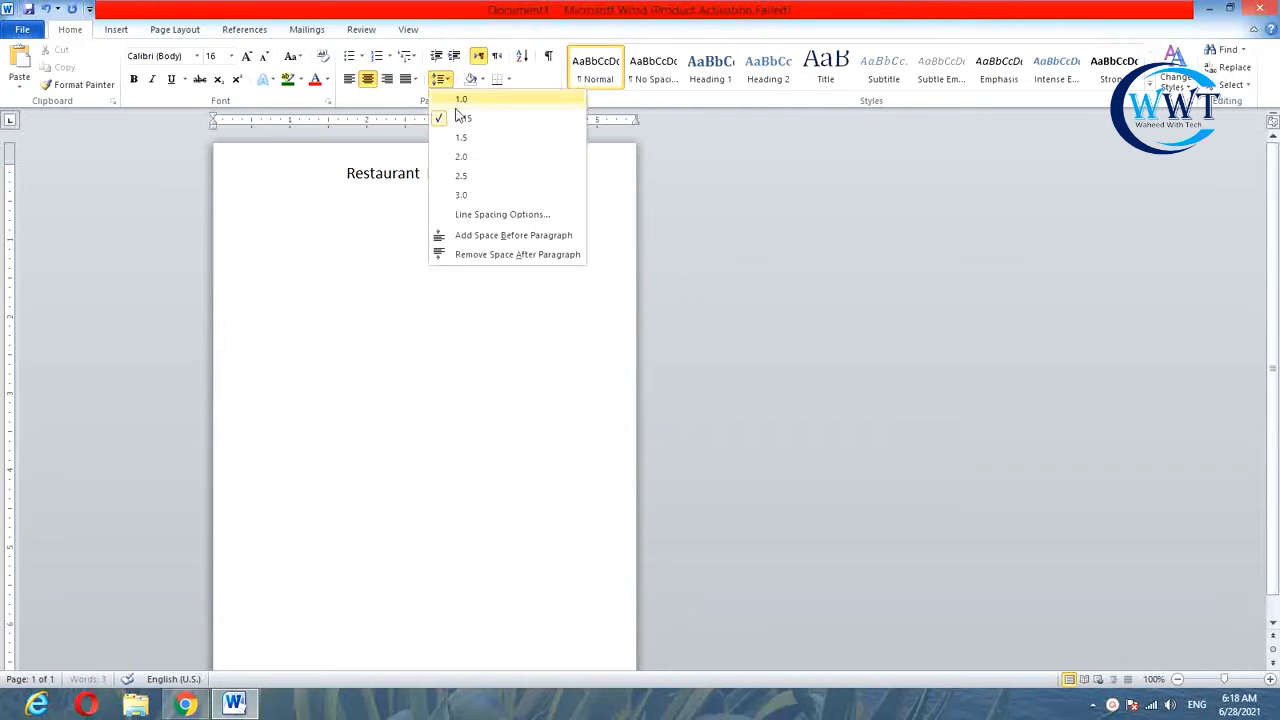
click(459, 105)
click(443, 80)
click(497, 252)
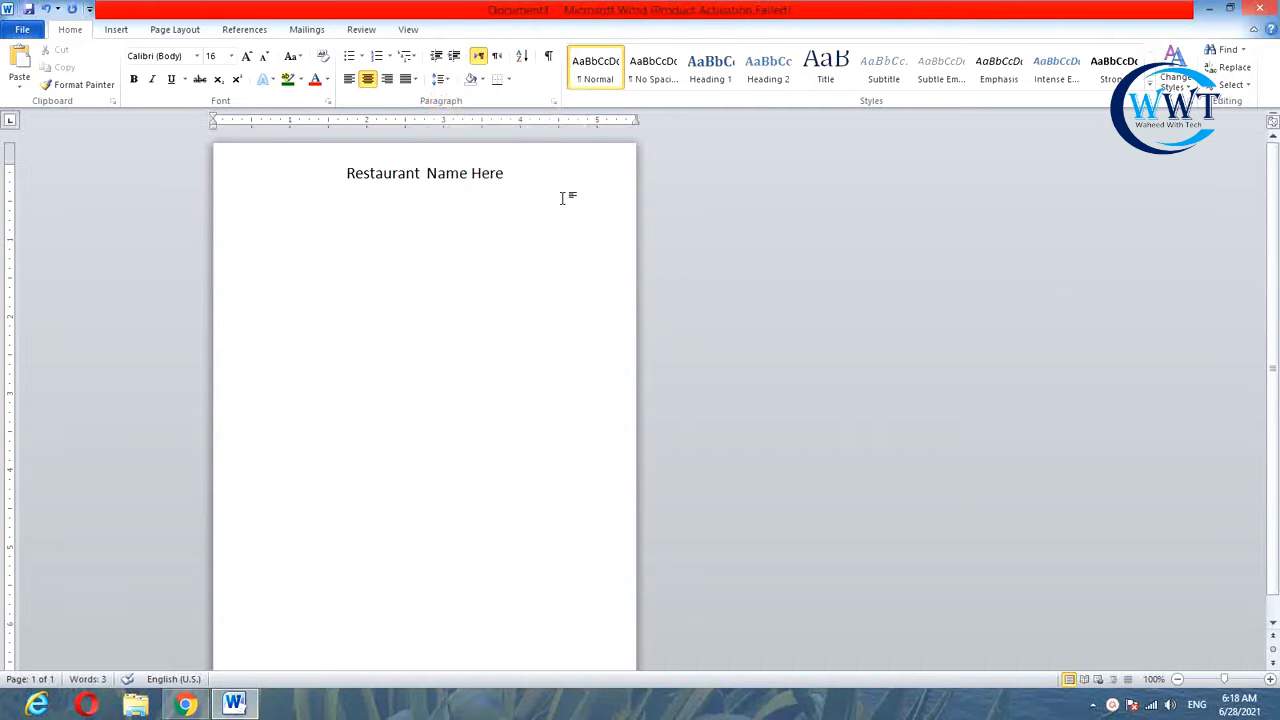
key(Return)
text(Cash Bil)
key(BackSpace)
key(BackSpace)
key(BackSpace)
text(-Bill)
- Make 'Cash-Bill' bold, italic and underlined
drag(463, 196, 398, 196)
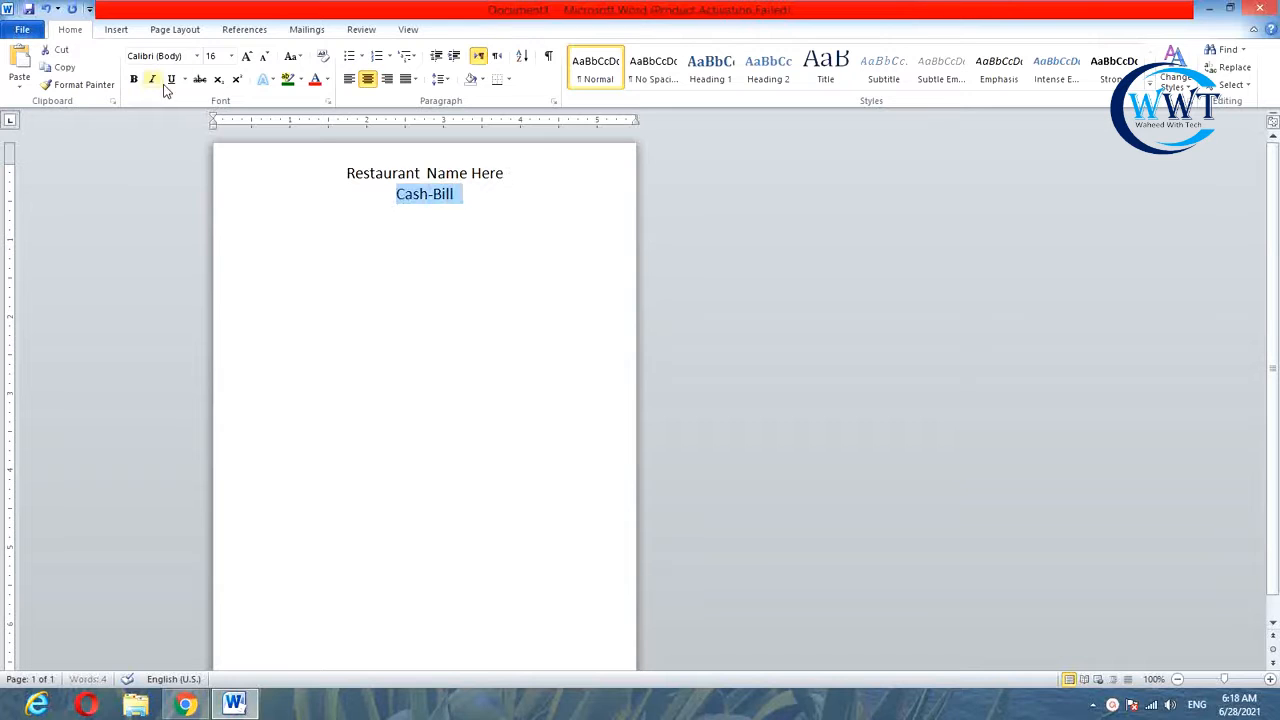
click(134, 82)
click(153, 82)
click(171, 80)
- Set the 'Restaurant Name Here' heading to Times New Roman and enlarge it
drag(505, 173, 350, 174)
click(197, 56)
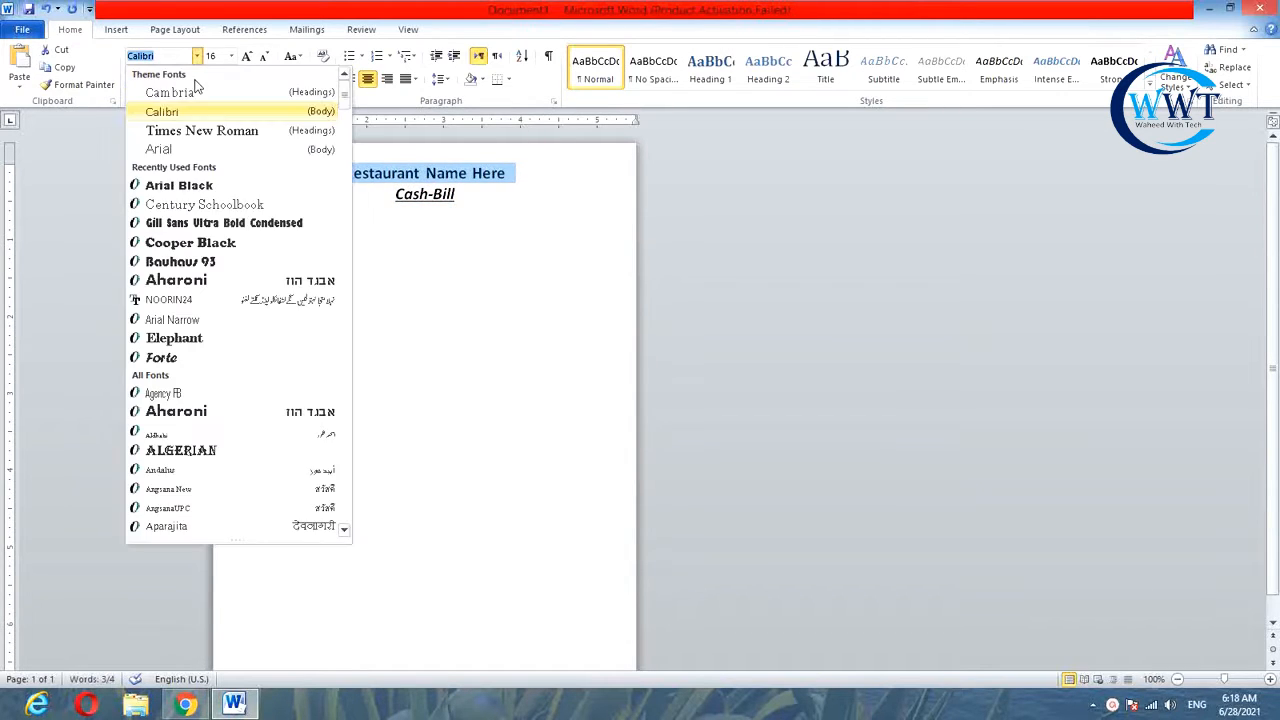
click(196, 131)
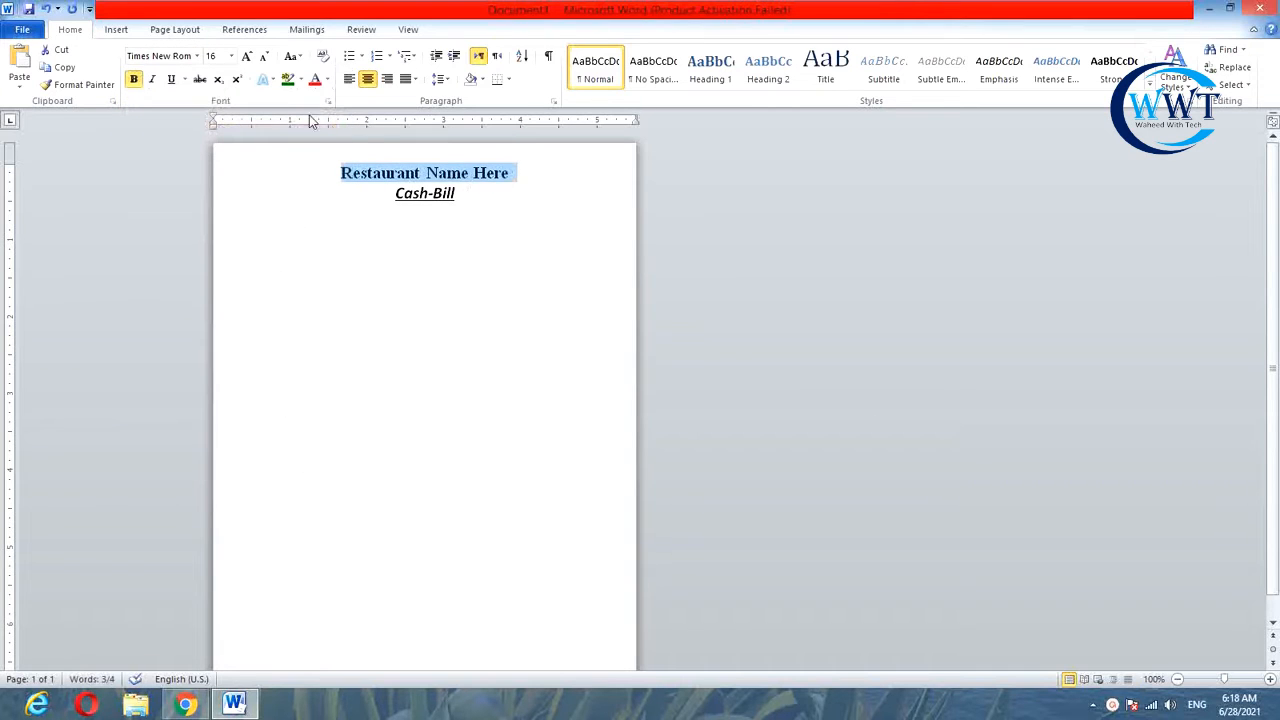
key(ctrl+shift+period)
key(ctrl+shift+period)
- Left-align the empty line below Cash-Bill and clear bold, italic and underline for new text
click(473, 198)
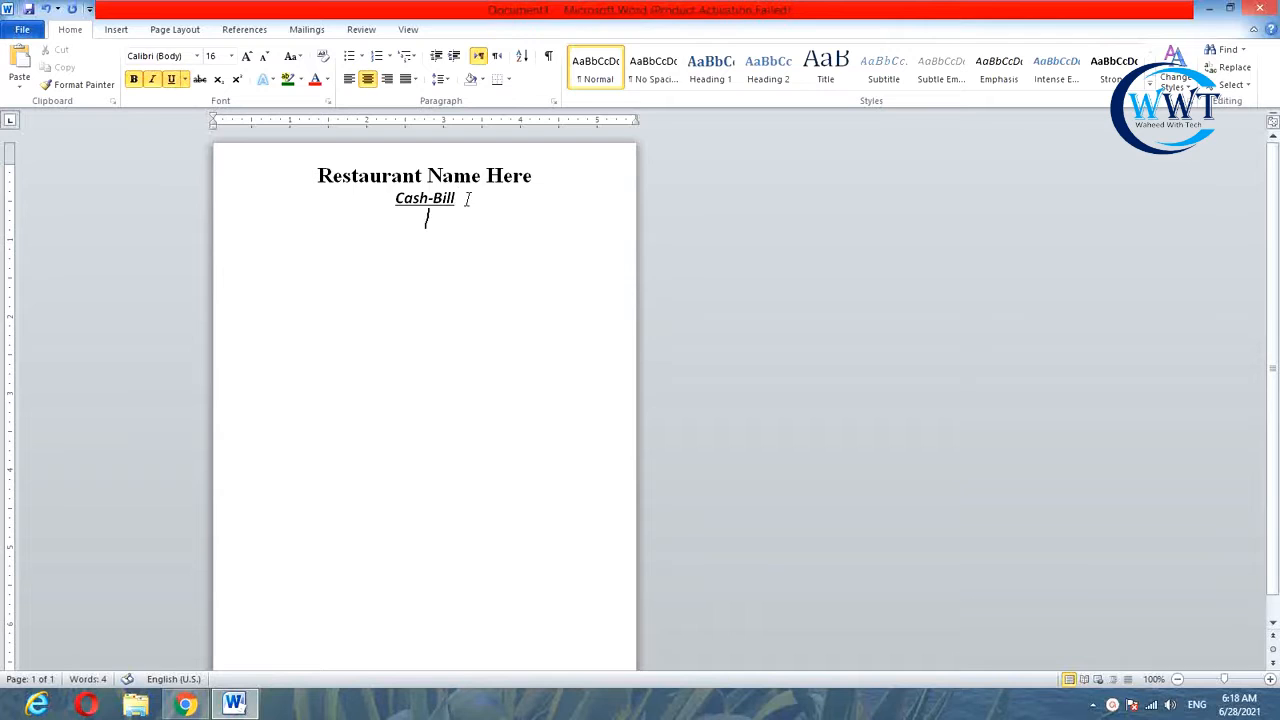
key(ctrl+l)
click(474, 191)
click(138, 83)
click(153, 83)
click(184, 81)
click(172, 80)
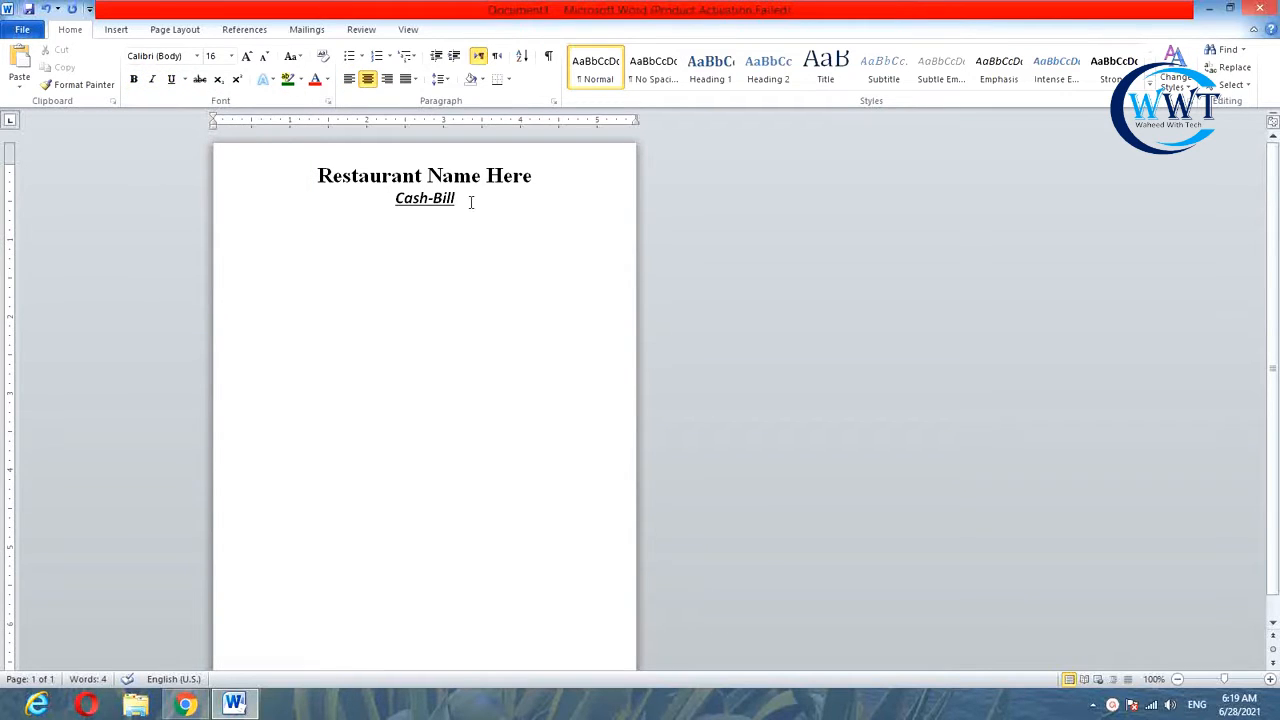
- Change Cash-Bill's underline to a thick line style
drag(471, 196, 372, 199)
click(184, 79)
click(188, 140)
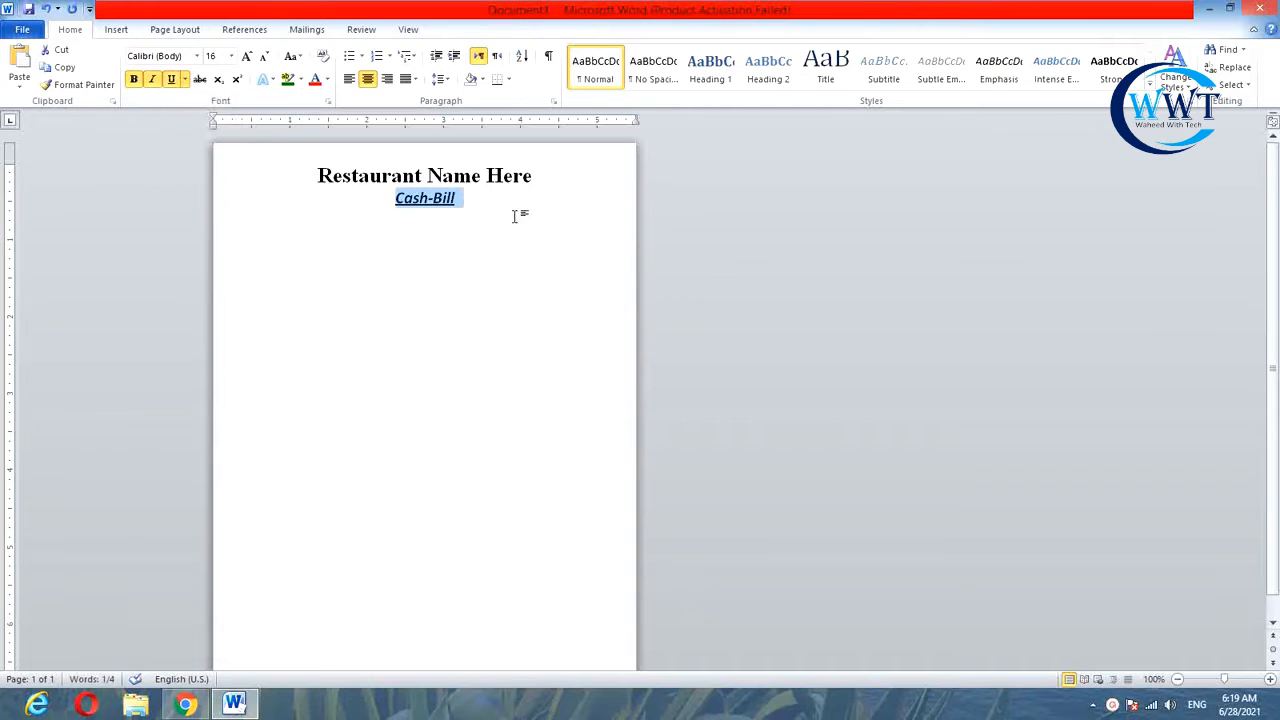
click(482, 196)
click(132, 82)
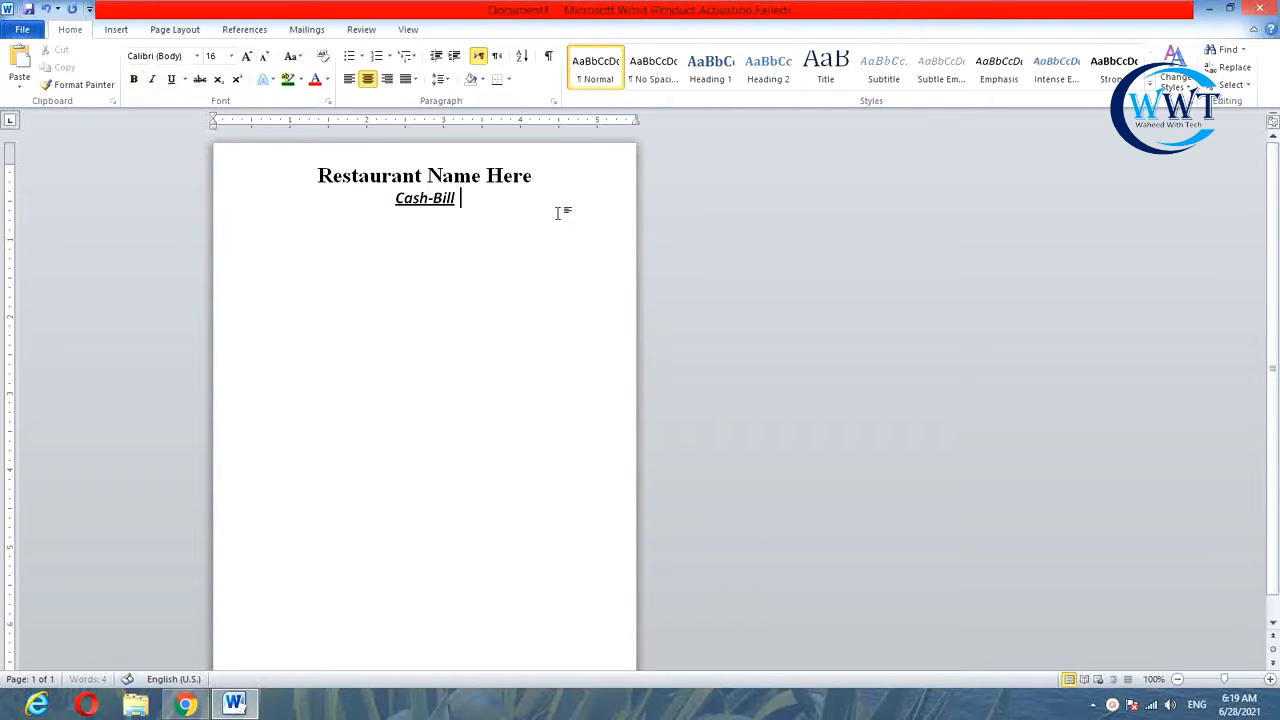
- Add two blank lines below Cash-Bill with bold, italic and underline turned off
click(481, 208)
double_click(463, 203)
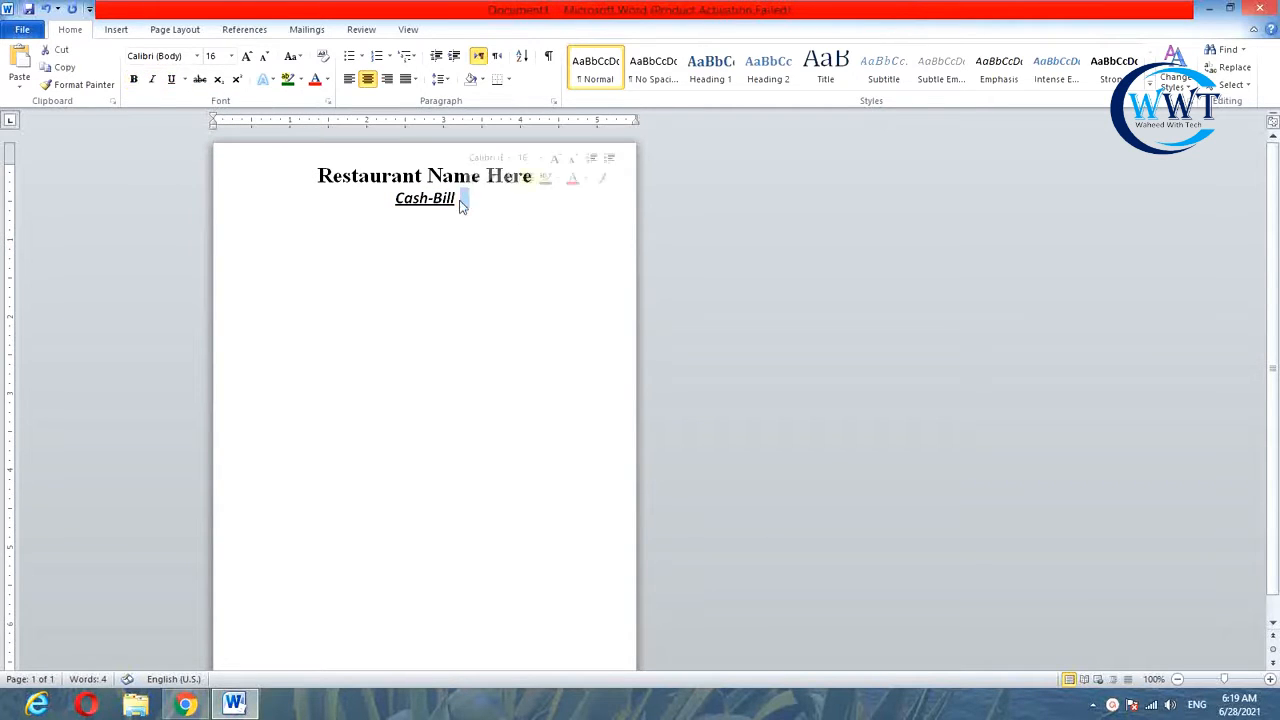
click(324, 250)
key(Return)
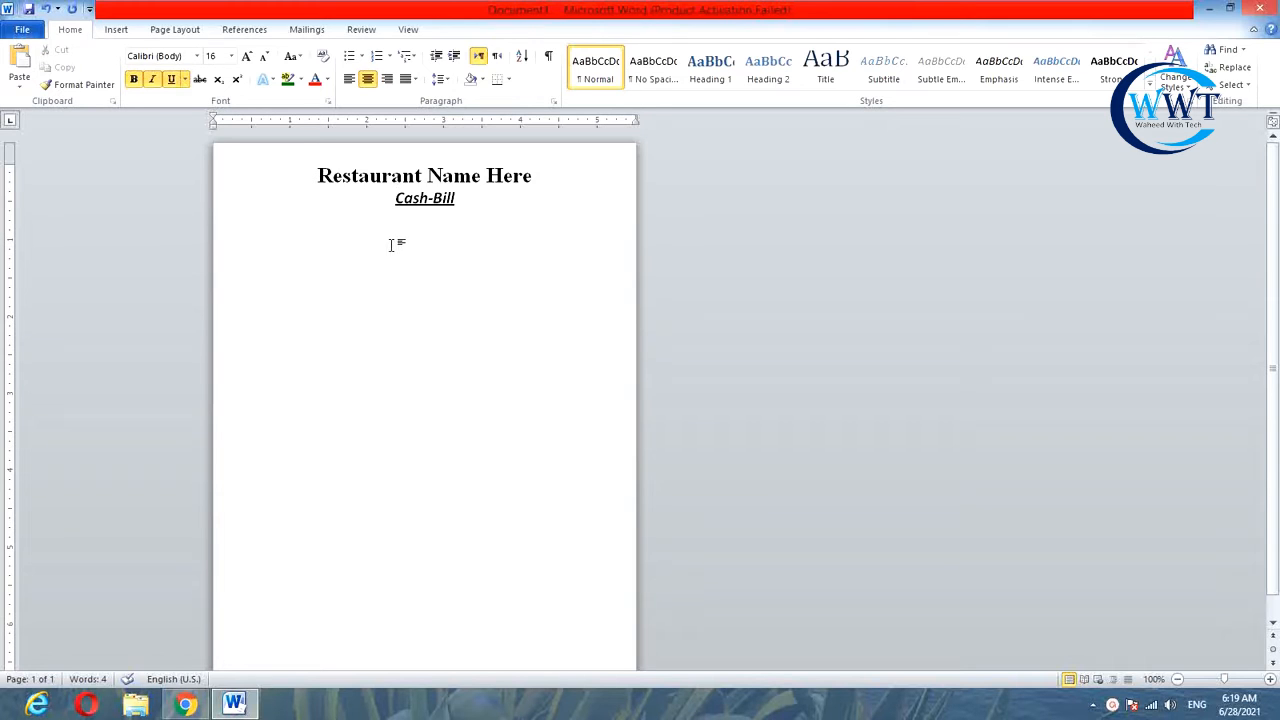
click(133, 79)
click(152, 79)
click(171, 79)
key(Return)
- Insert a 5×5 table below the title and pull its edges inside the page
click(115, 30)
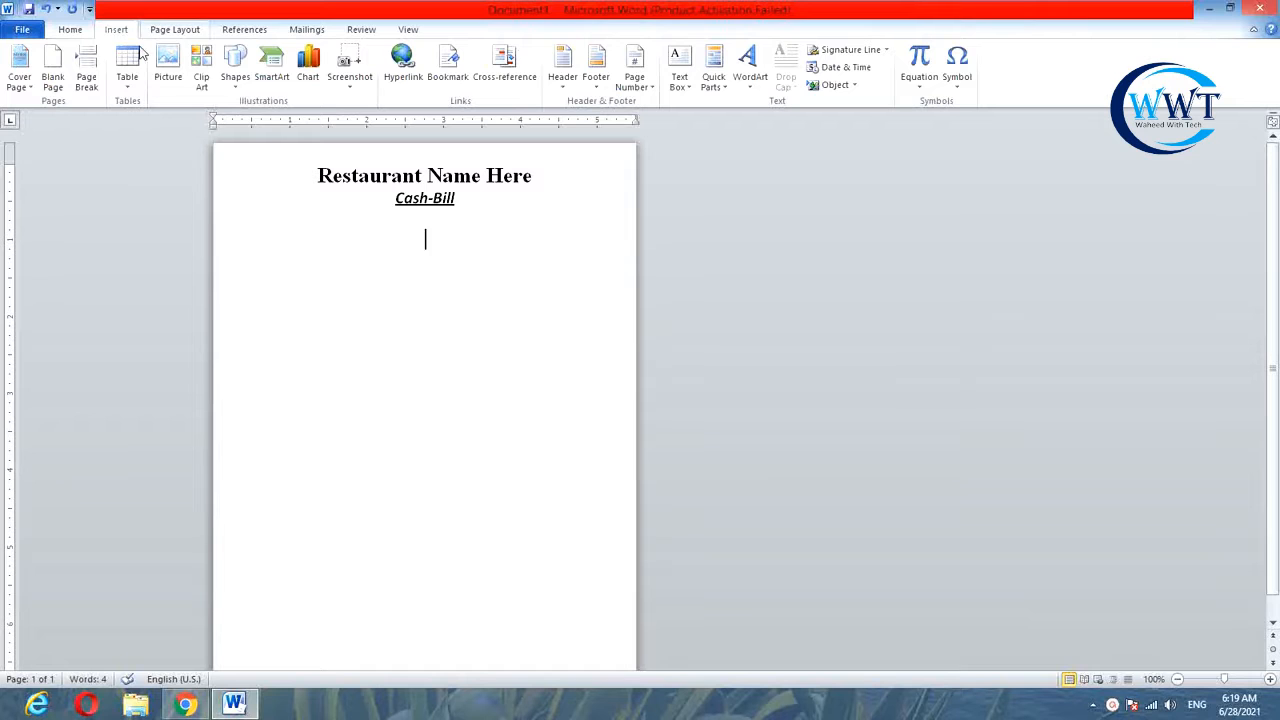
click(127, 68)
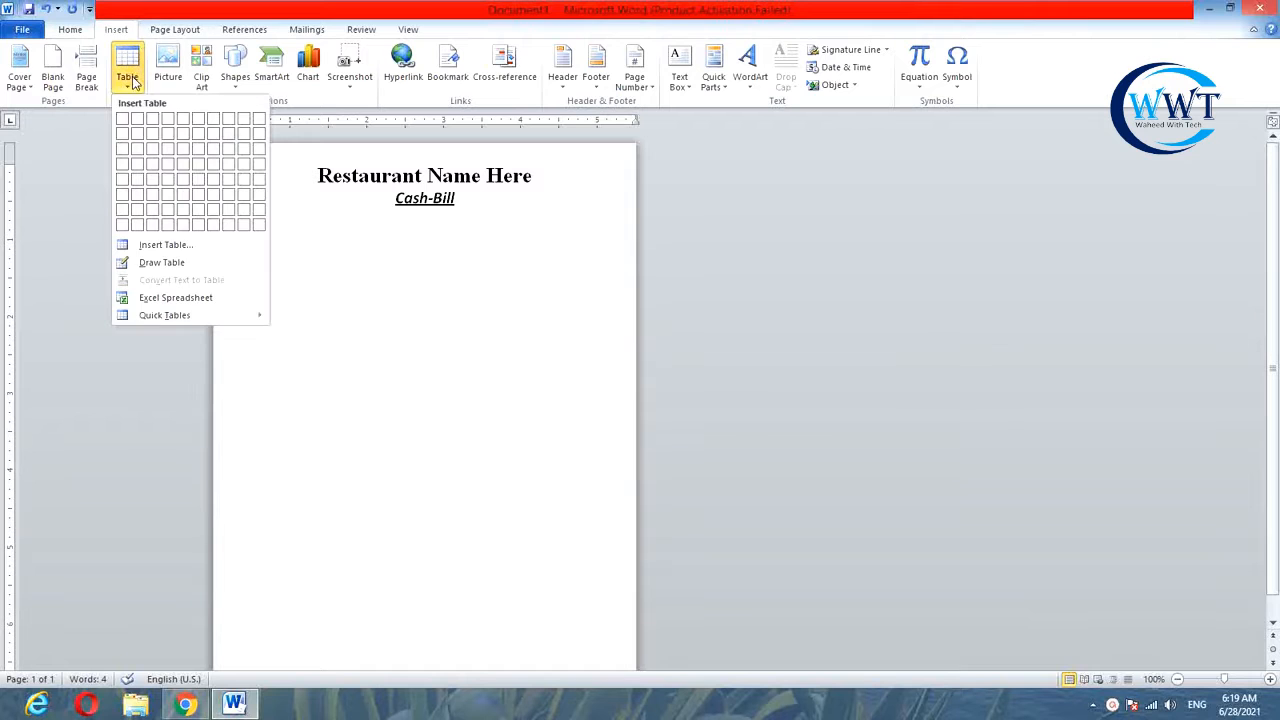
click(184, 182)
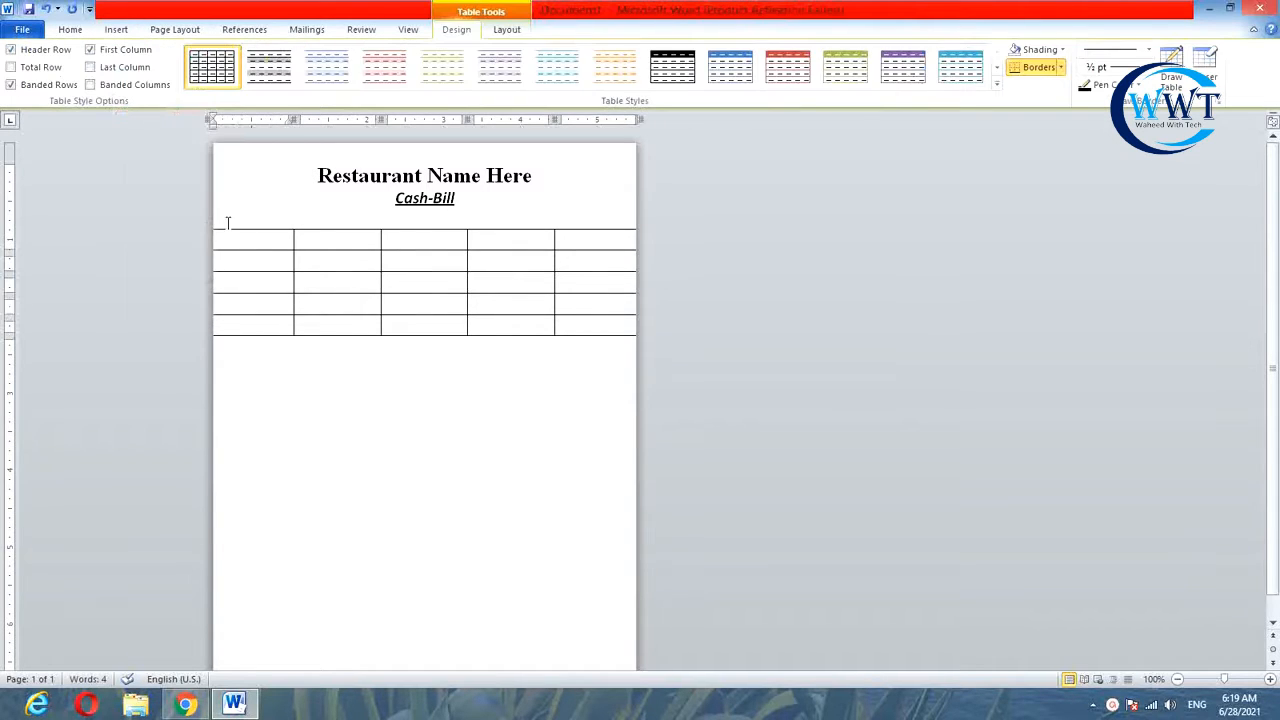
drag(207, 121, 227, 121)
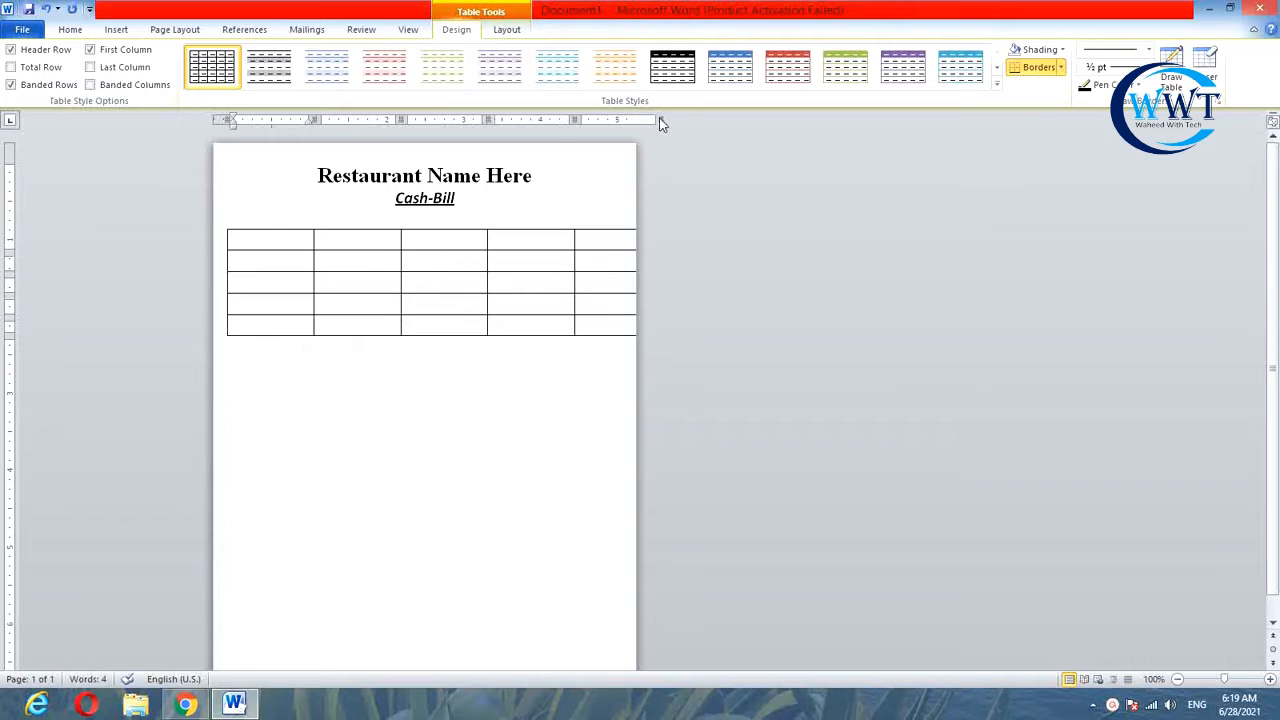
drag(659, 122, 626, 121)
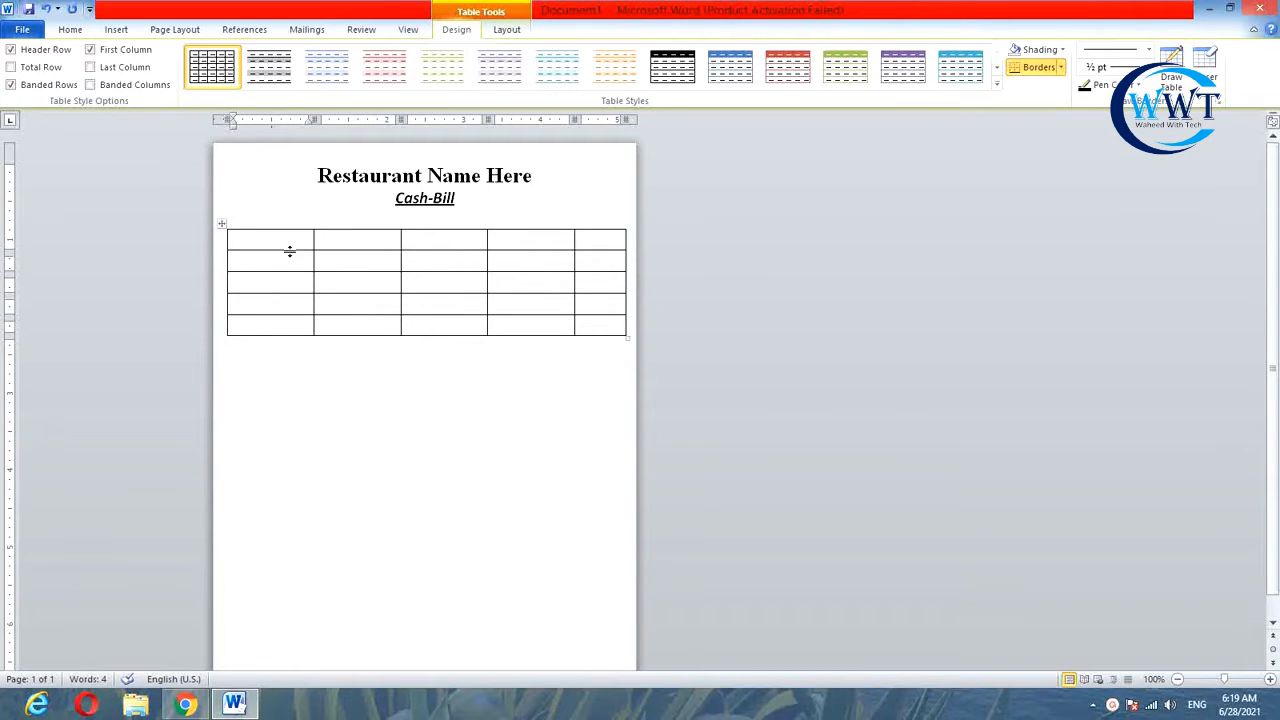
- Narrow the first column, widen the second, and adjust the right-hand columns
drag(314, 246, 261, 240)
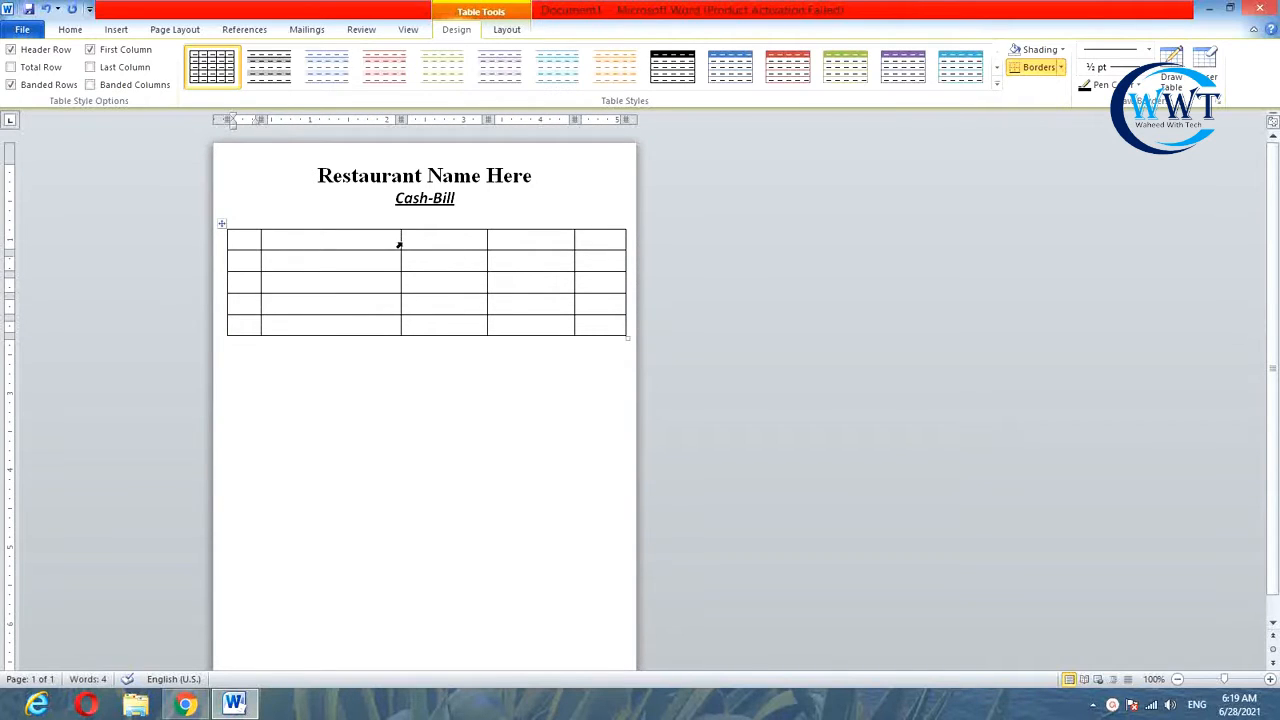
drag(401, 253, 491, 251)
mouse_move(573, 246)
mouse_down()
mouse_move(519, 250)
mouse_move(529, 271)
mouse_move(578, 270)
mouse_up()
click(517, 246)
click(535, 279)
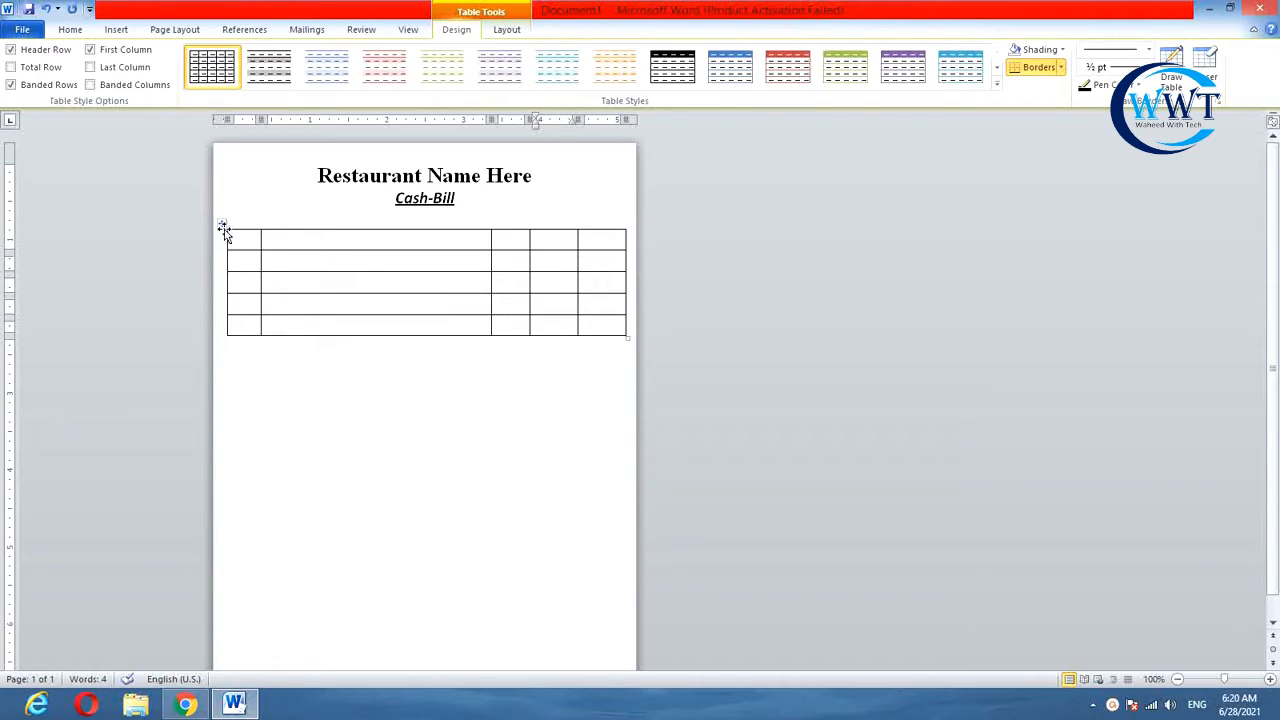
mouse_move(224, 232)
mouse_down()
mouse_move(223, 277)
mouse_move(209, 216)
mouse_up()
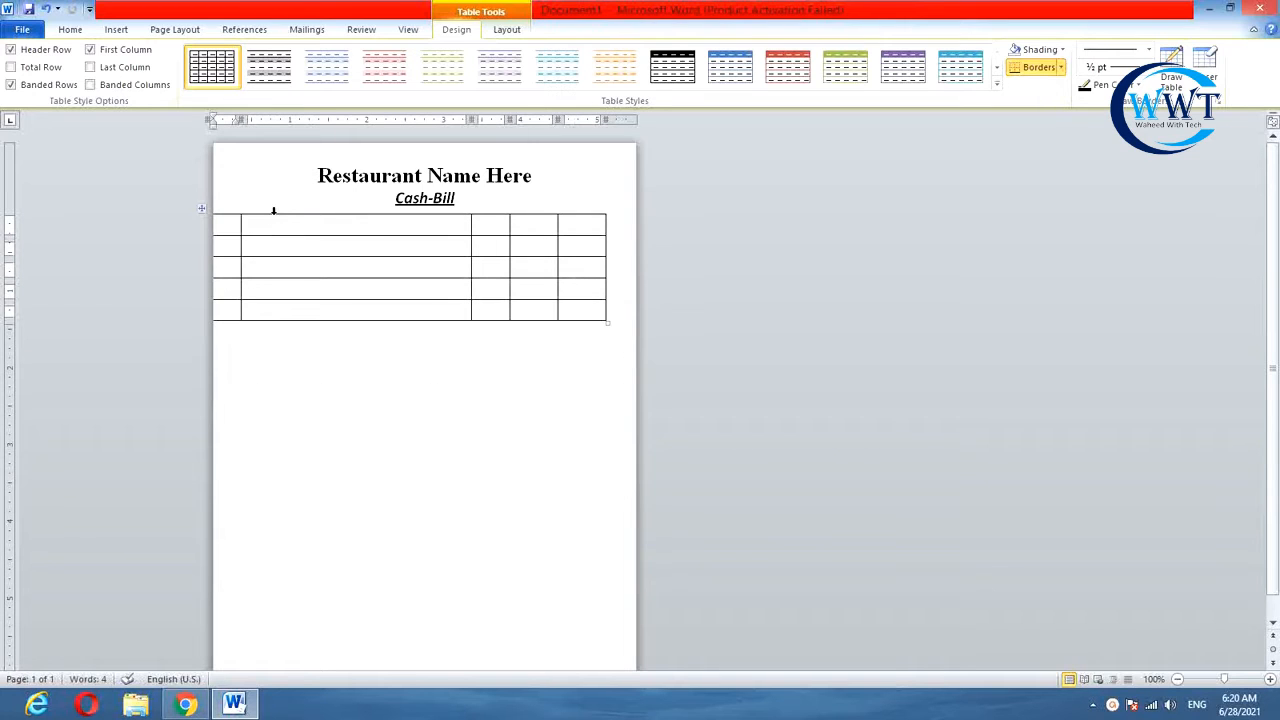
key(ctrl+z)
- Stretch the second table row taller, add two blank lines above, and select bottom-left cells
click(257, 333)
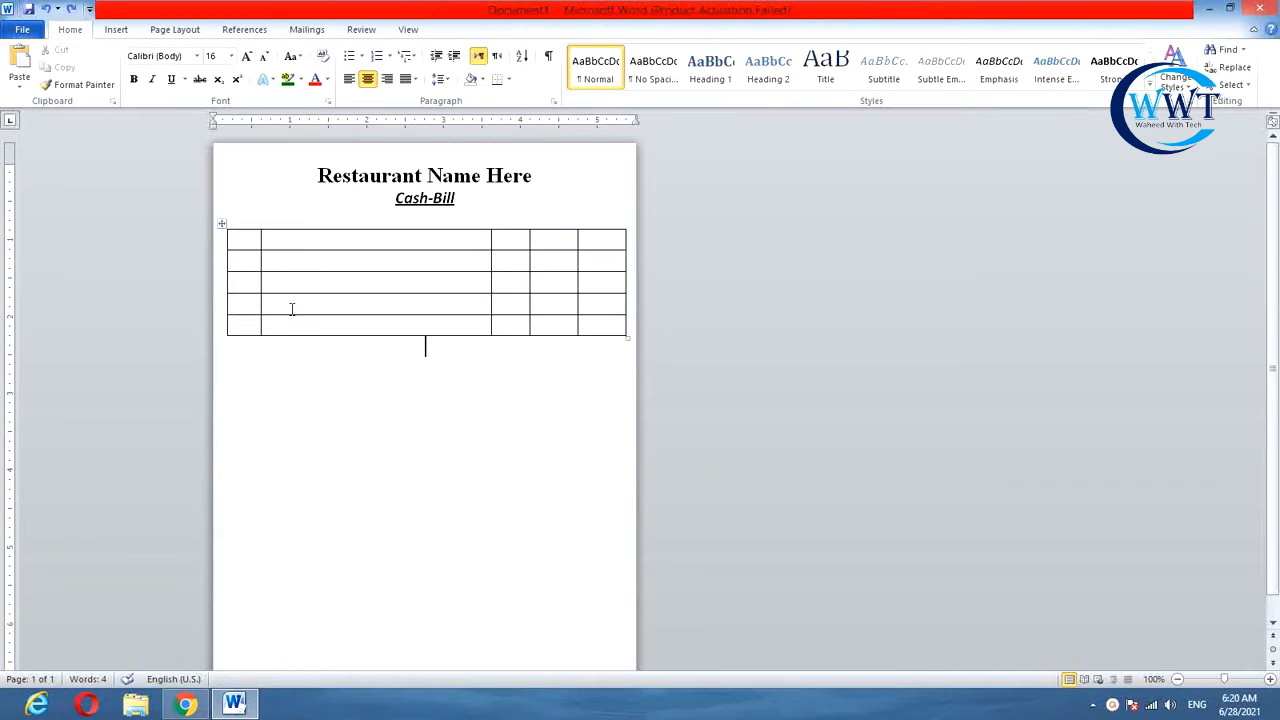
drag(312, 272, 311, 455)
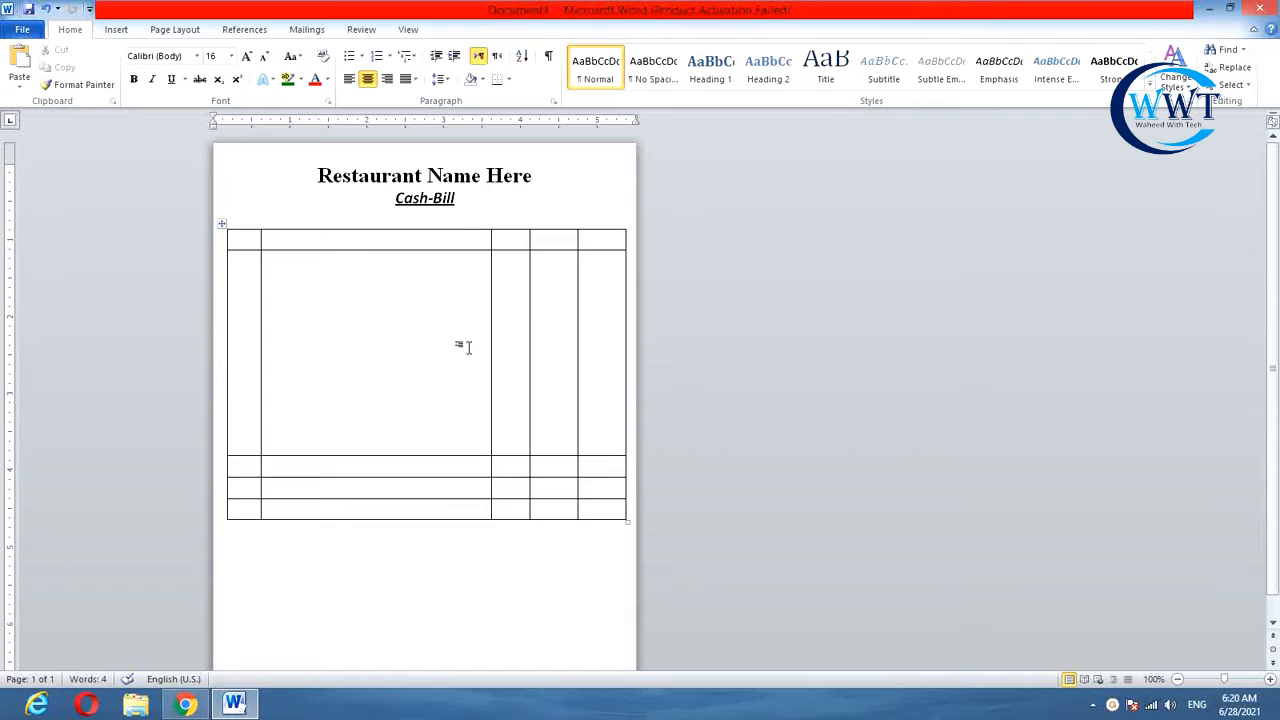
click(488, 200)
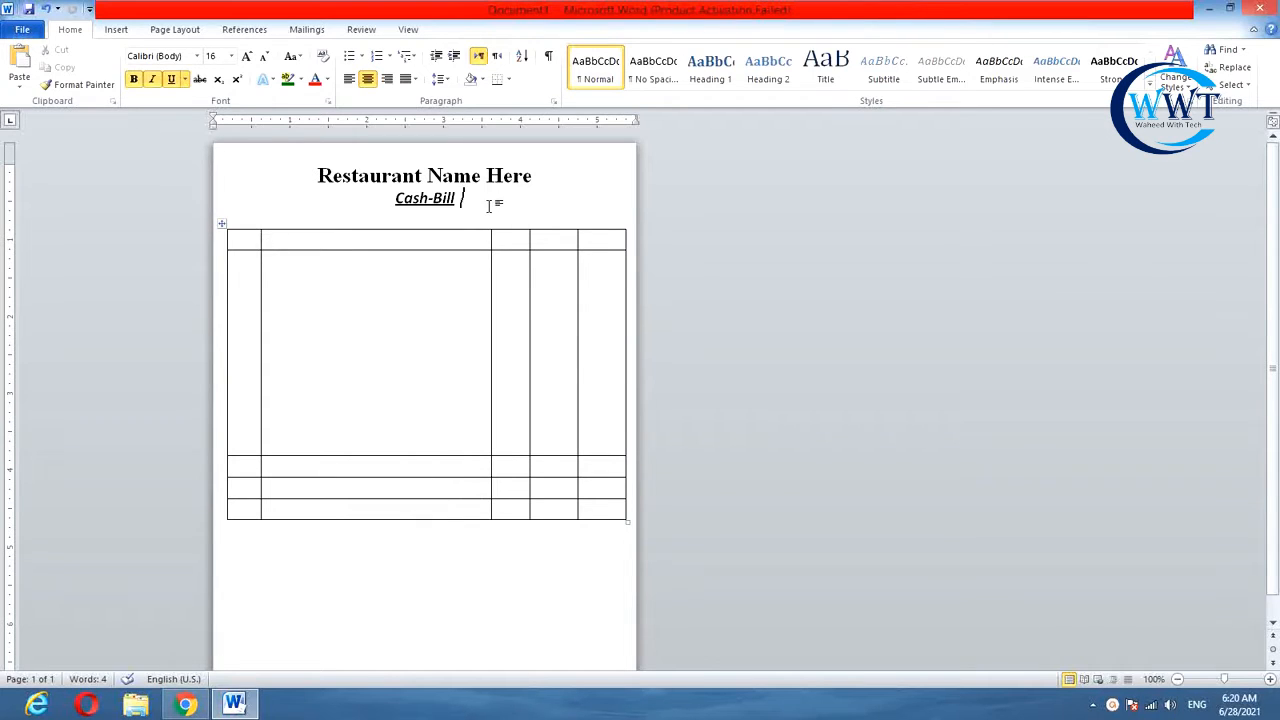
key(Return)
key(Return)
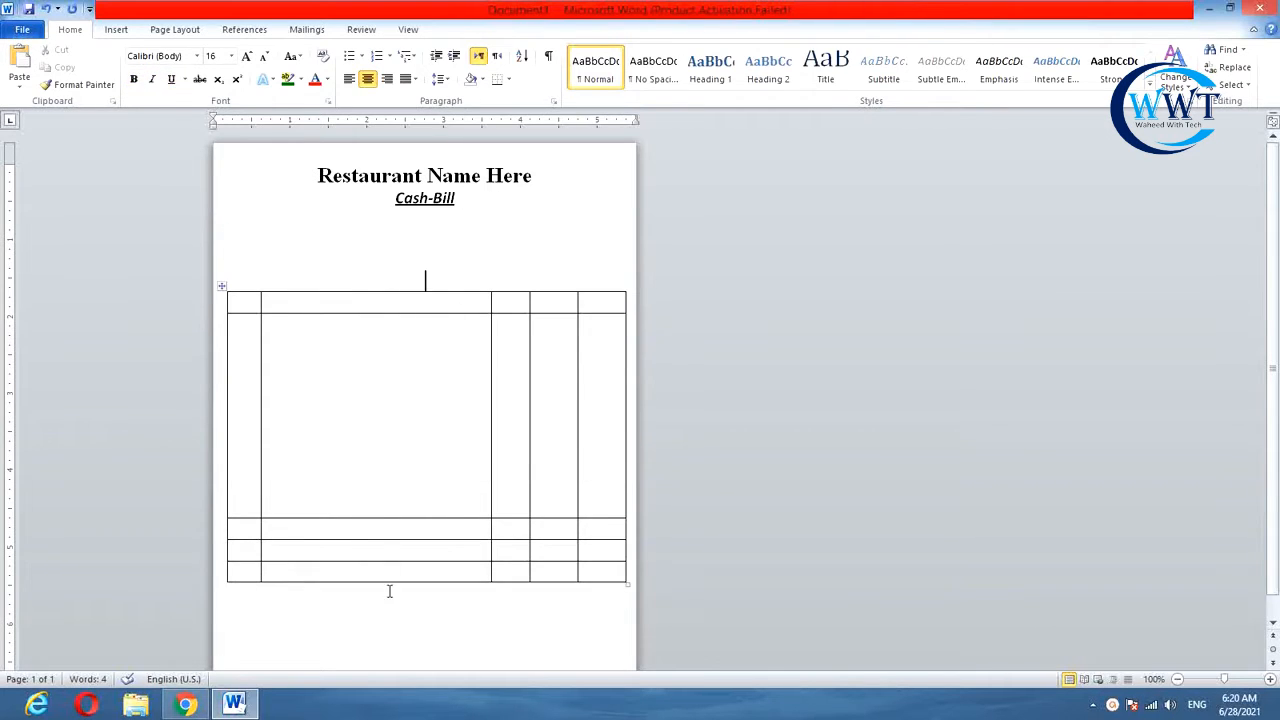
key(Return)
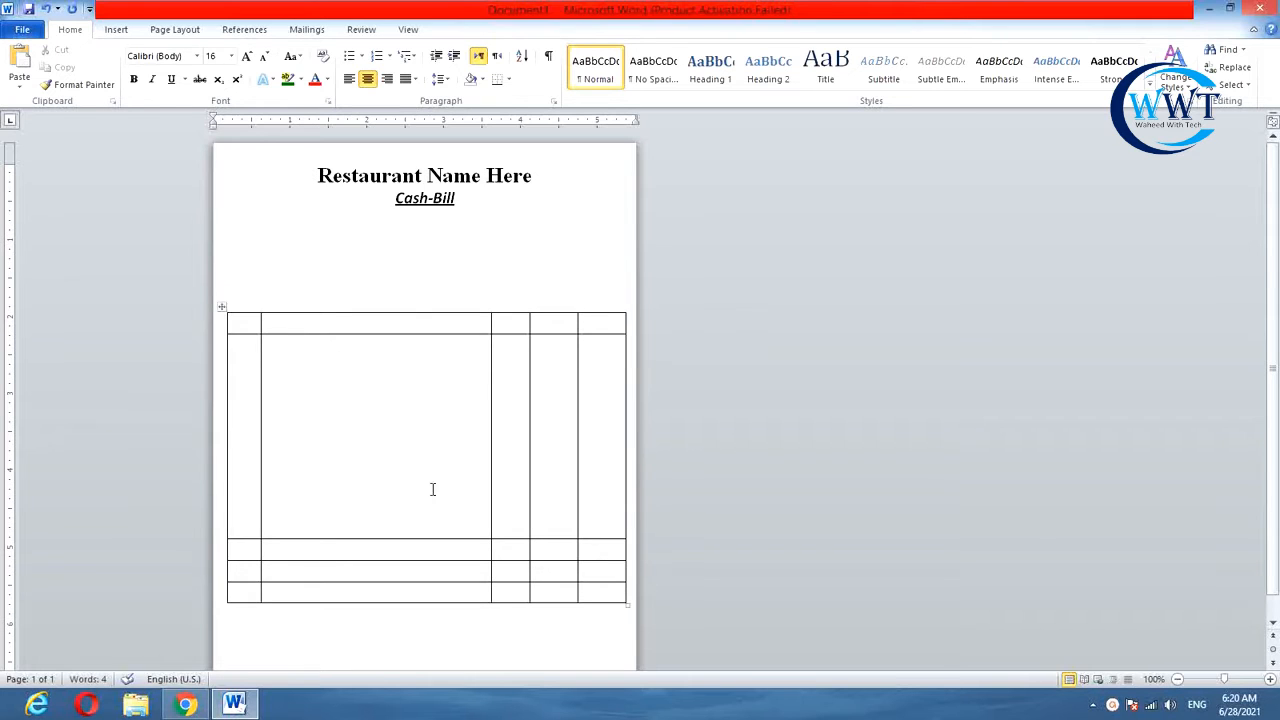
drag(239, 554, 392, 596)
- Merge the selected bottom-left cells into one cell
right_click(362, 576)
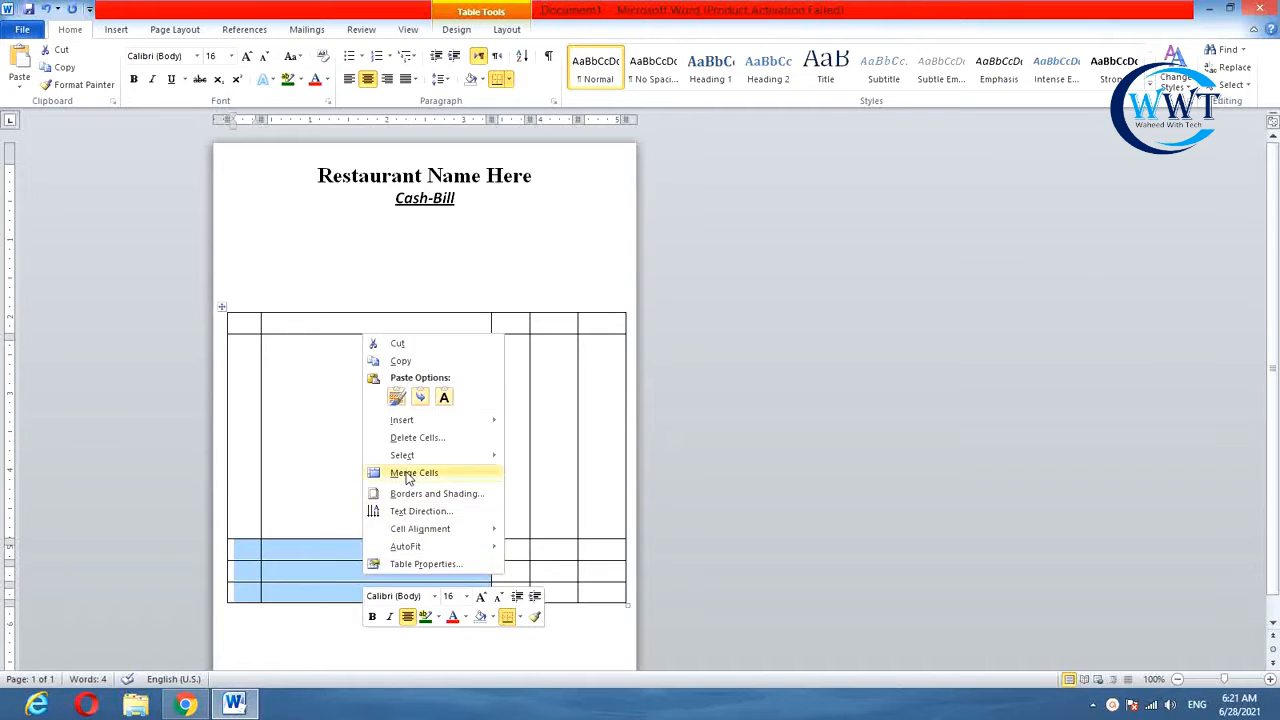
click(400, 474)
click(451, 574)
- Type the header labels 'S.N' and 'No Of Items' in the first two cells
click(251, 322)
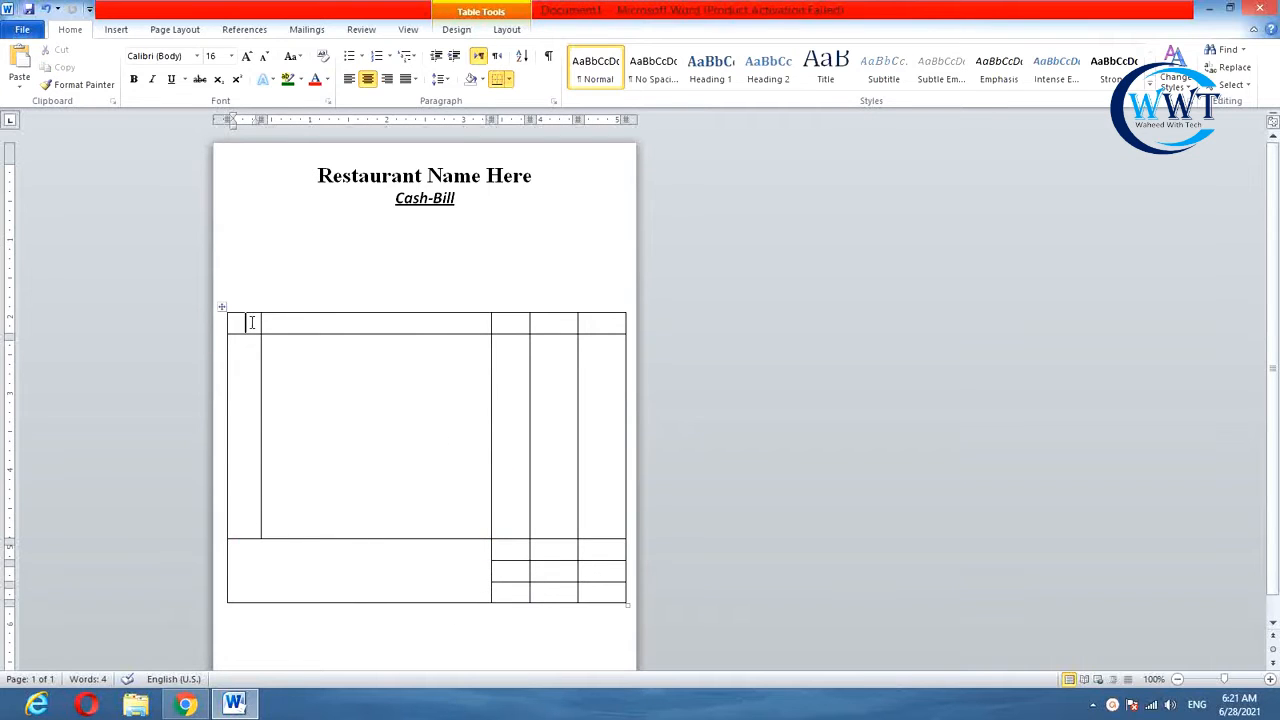
text(S.N)
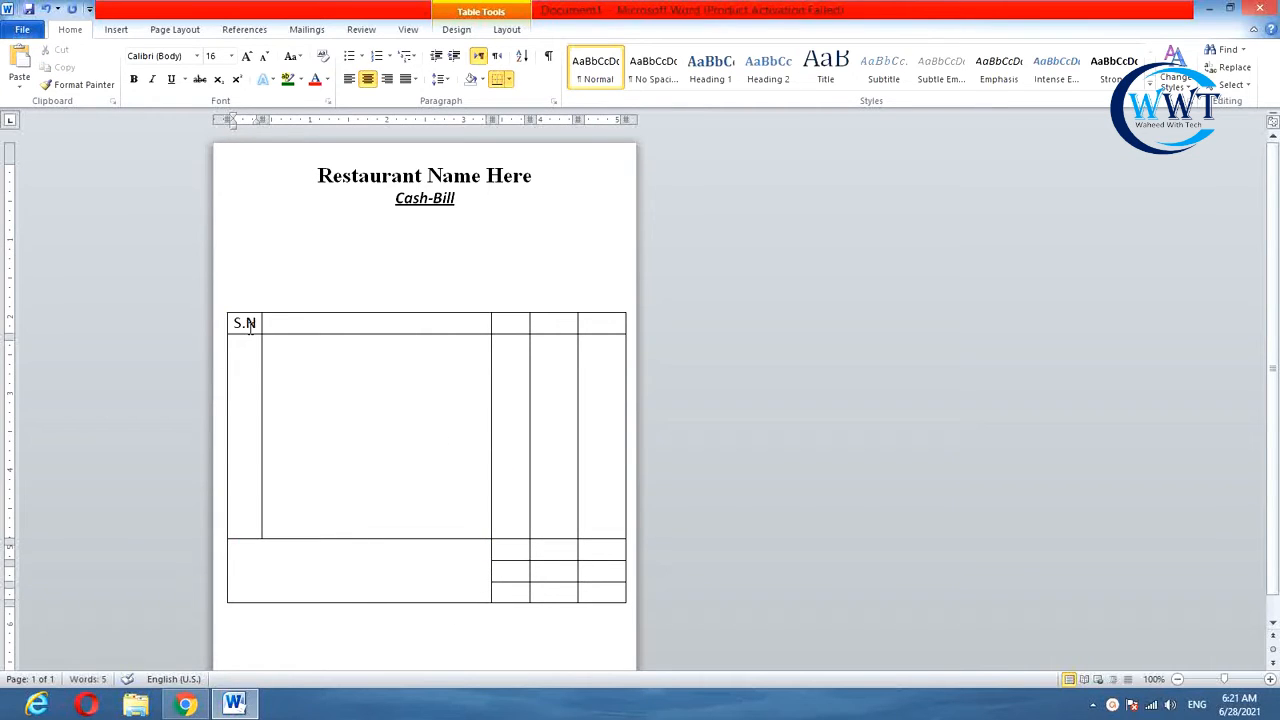
key(Tab)
text(No o)
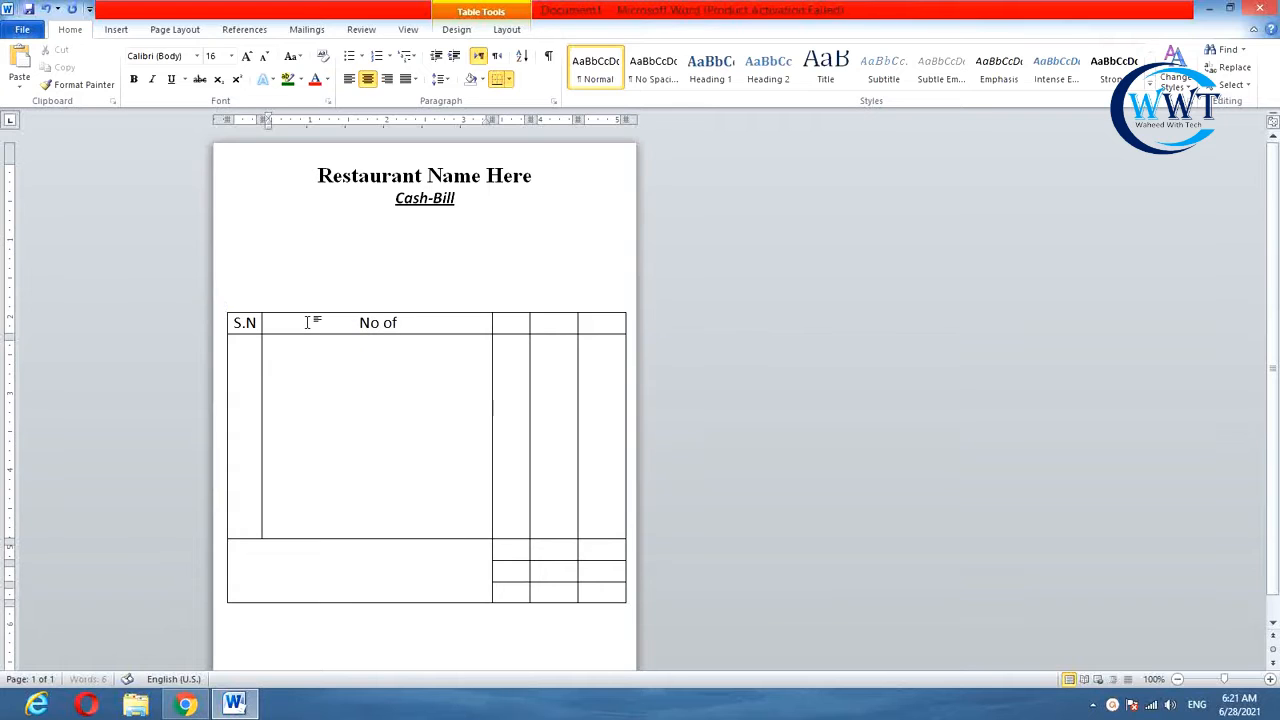
key(BackSpace)
text(Of Itmes)
key(BackSpace)
key(BackSpace)
key(BackSpace)
text(ems)
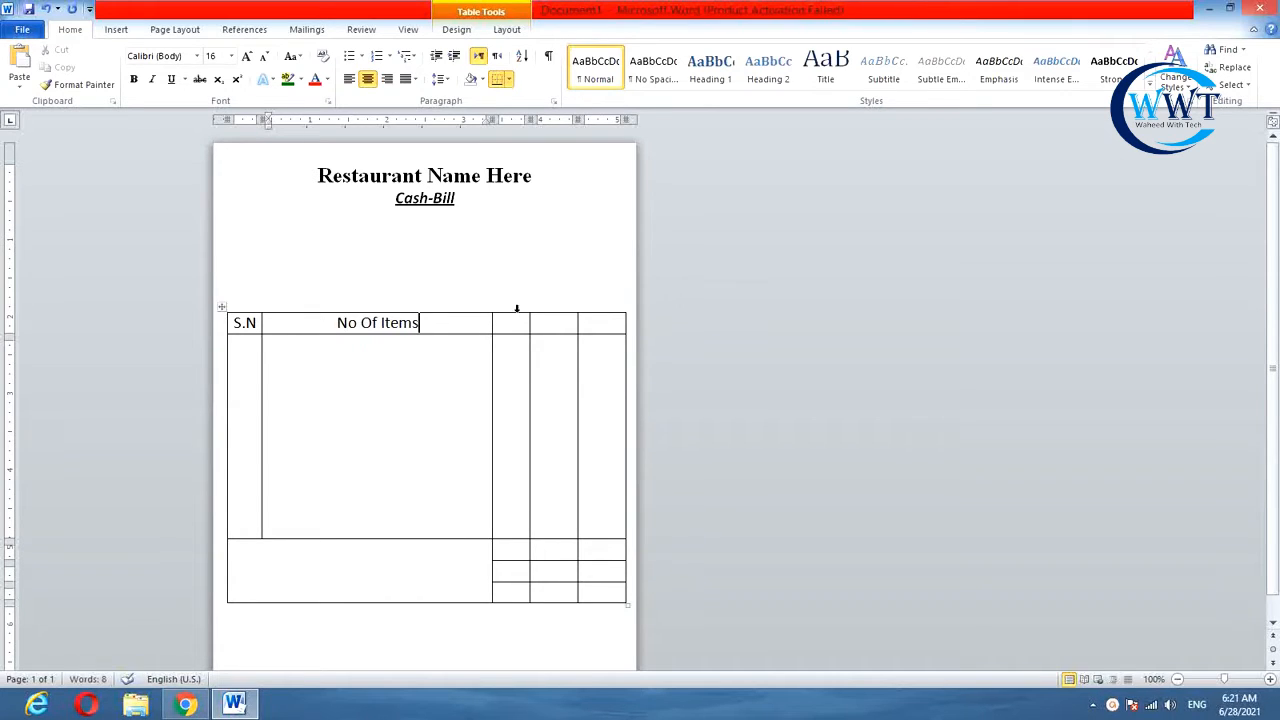
- Fill the remaining headers 'Qty', 'Rate' and 'Amouont', slightly narrowing the Rate column
click(513, 325)
text(Qty)
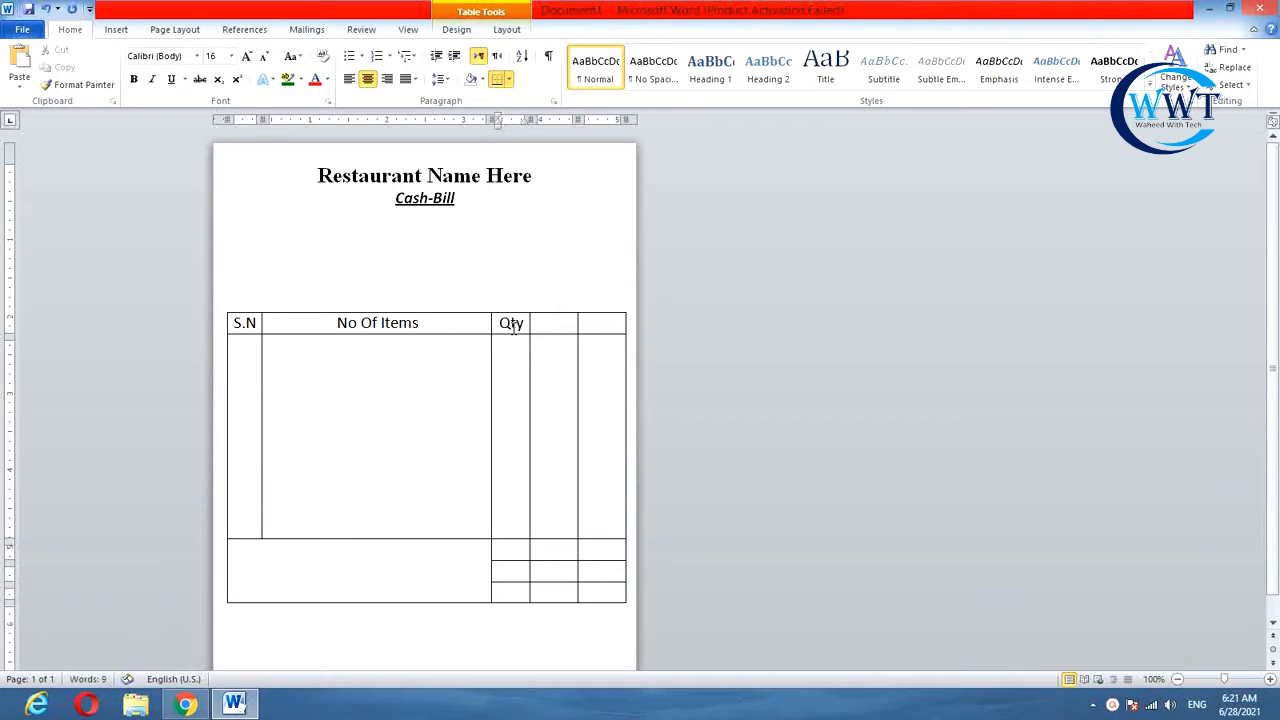
click(571, 328)
text(Rate)
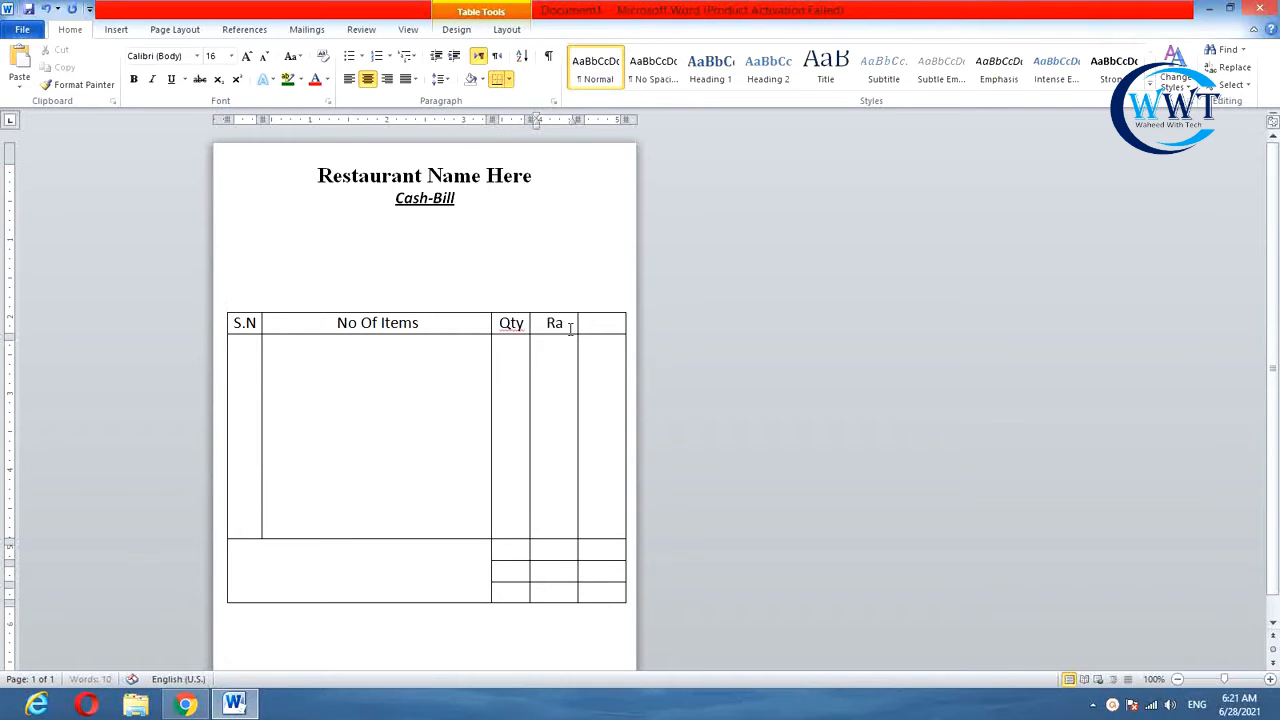
click(597, 326)
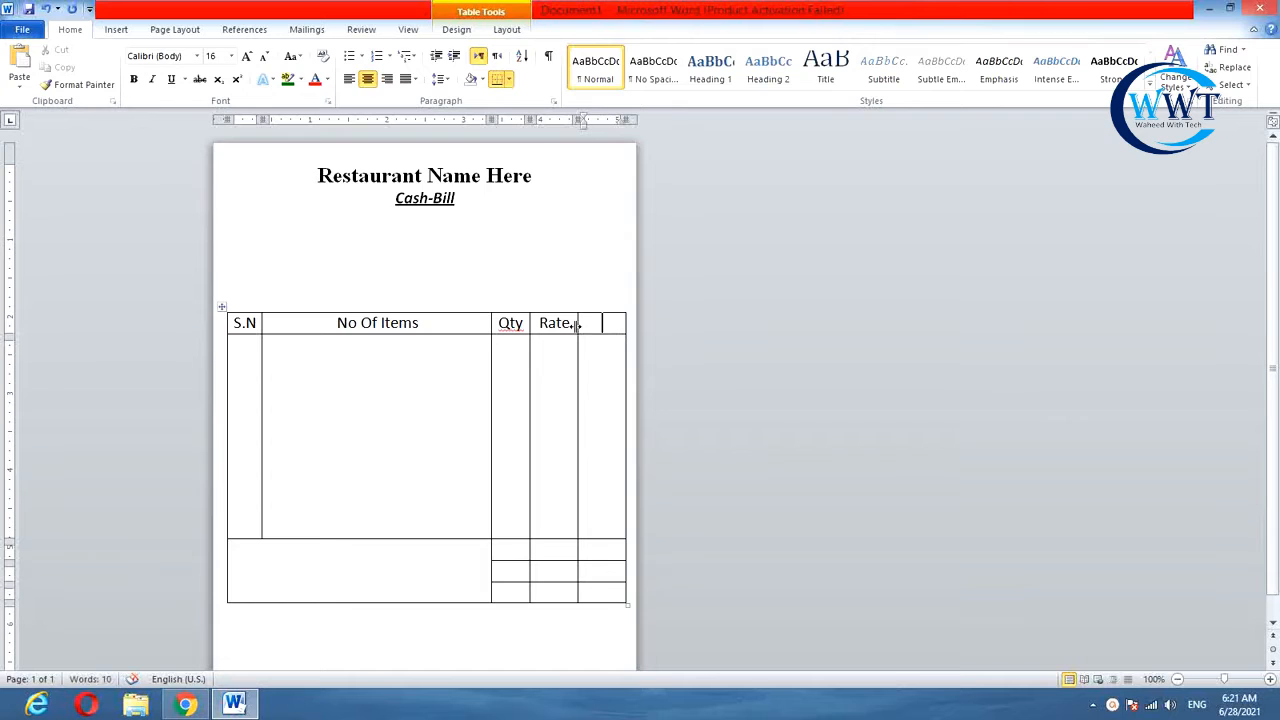
drag(578, 323, 573, 325)
text(Amouont)
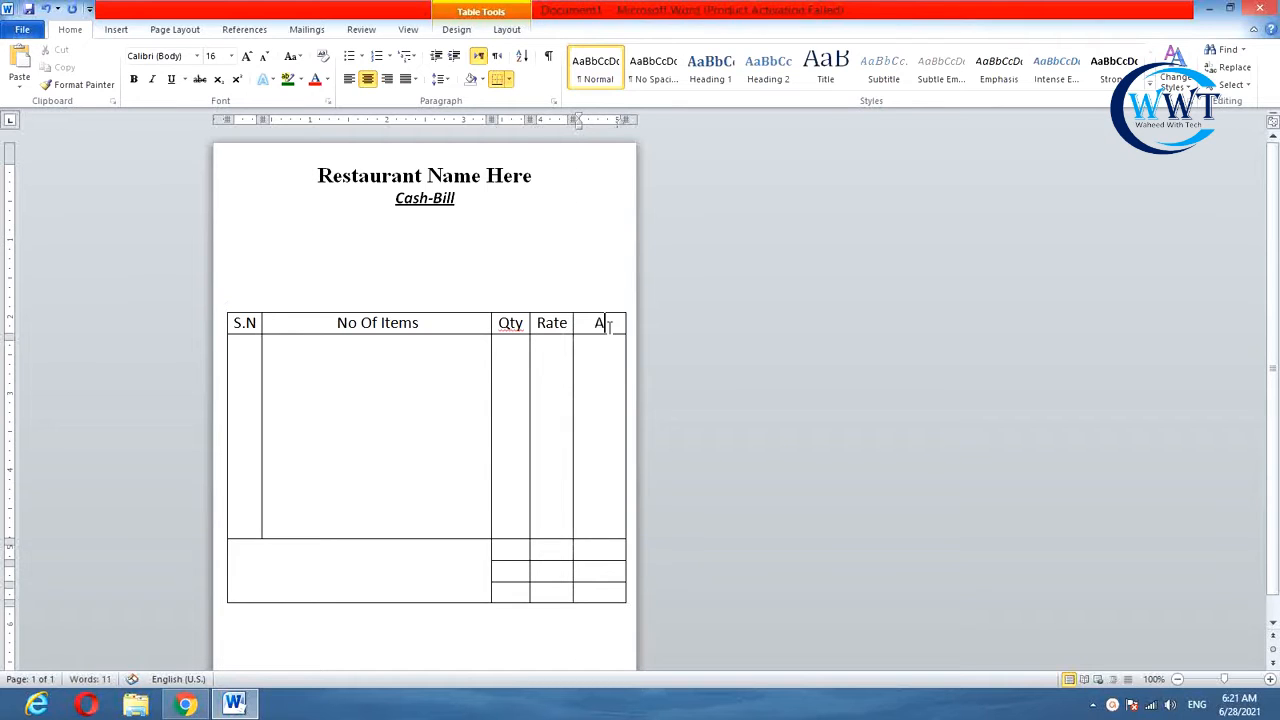
click(296, 565)
- Left-align the merged cell and type 'In words:' followed by dotted lines
click(349, 80)
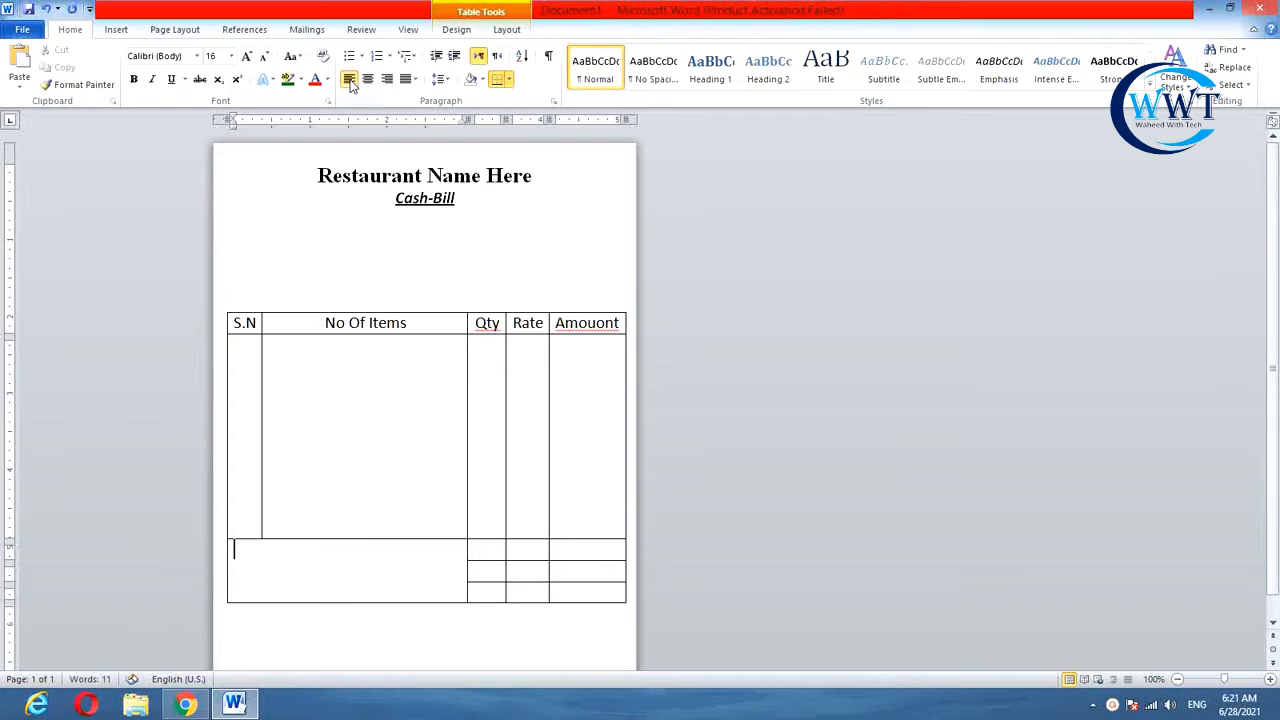
text(In words: ..................................................................................)
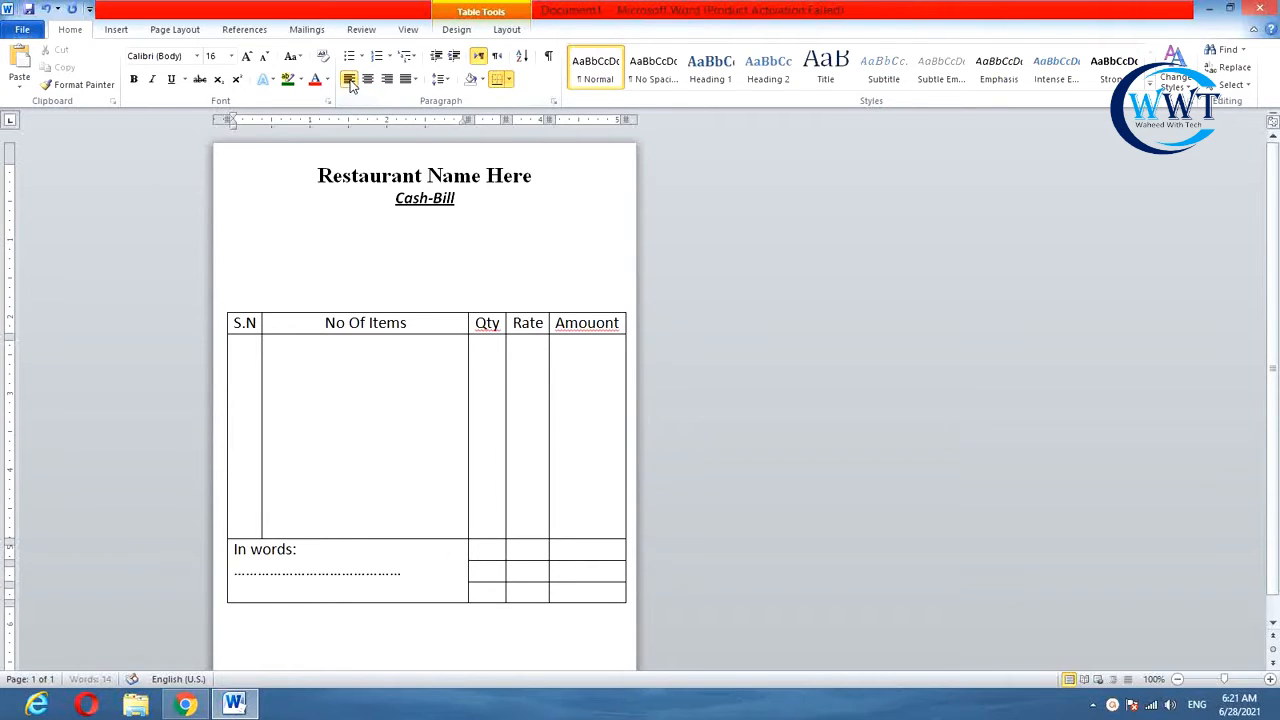
key(BackSpace)
key(BackSpace)
key(BackSpace)
key(BackSpace)
key(BackSpace)
key(BackSpace)
key(BackSpace)
key(BackSpace)
key(BackSpace)
key(BackSpace)
key(BackSpace)
key(BackSpace)
key(BackSpace)
key(BackSpace)
key(BackSpace)
key(BackSpace)
key(BackSpace)
key(BackSpace)
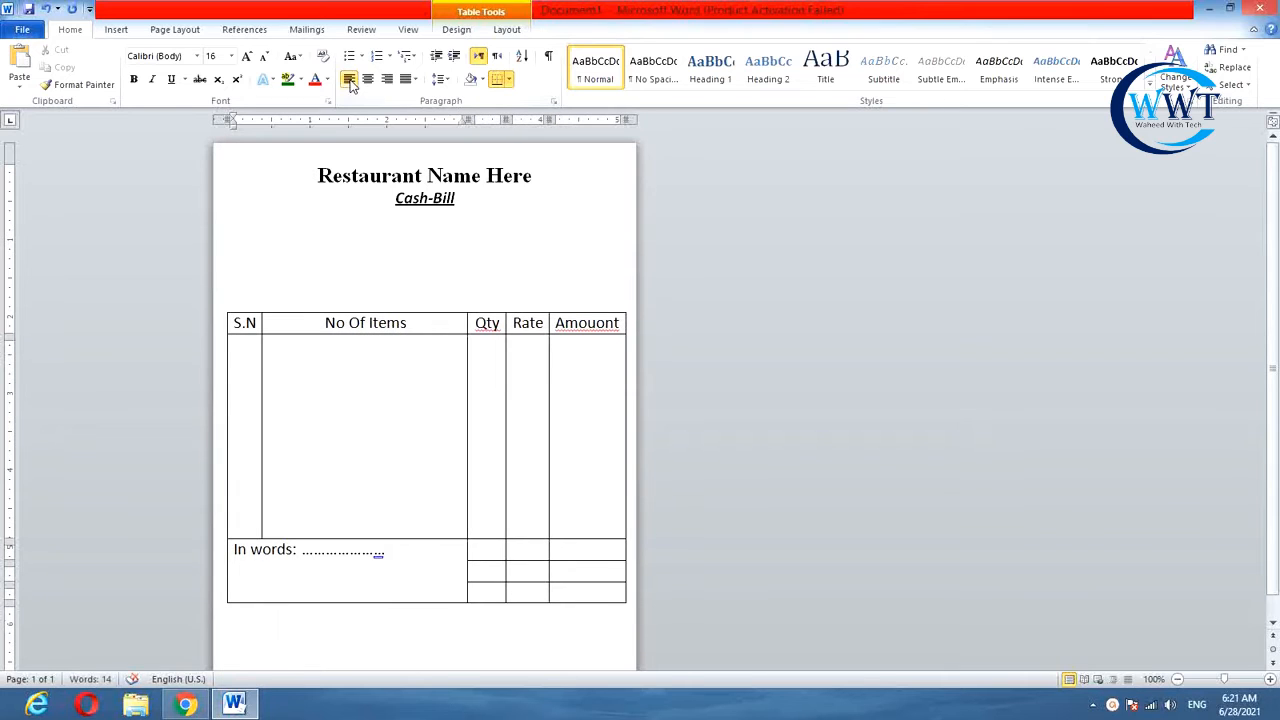
text(............)
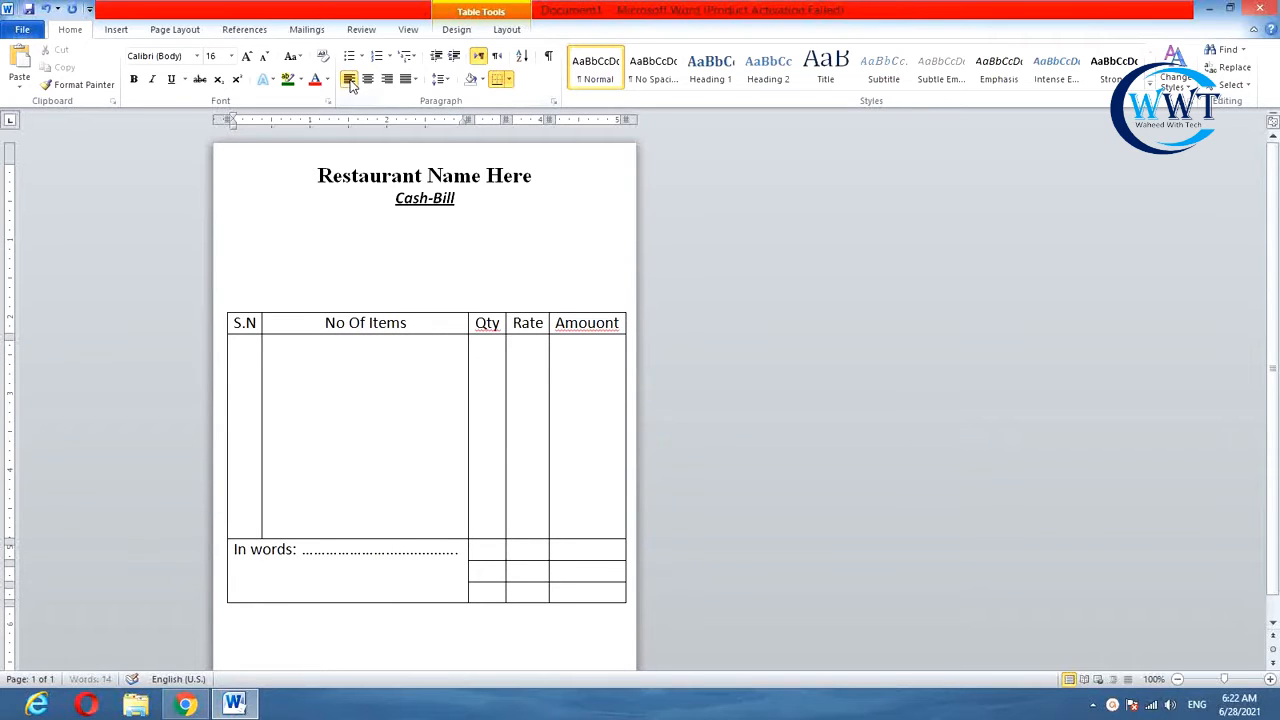
text( .....................................)
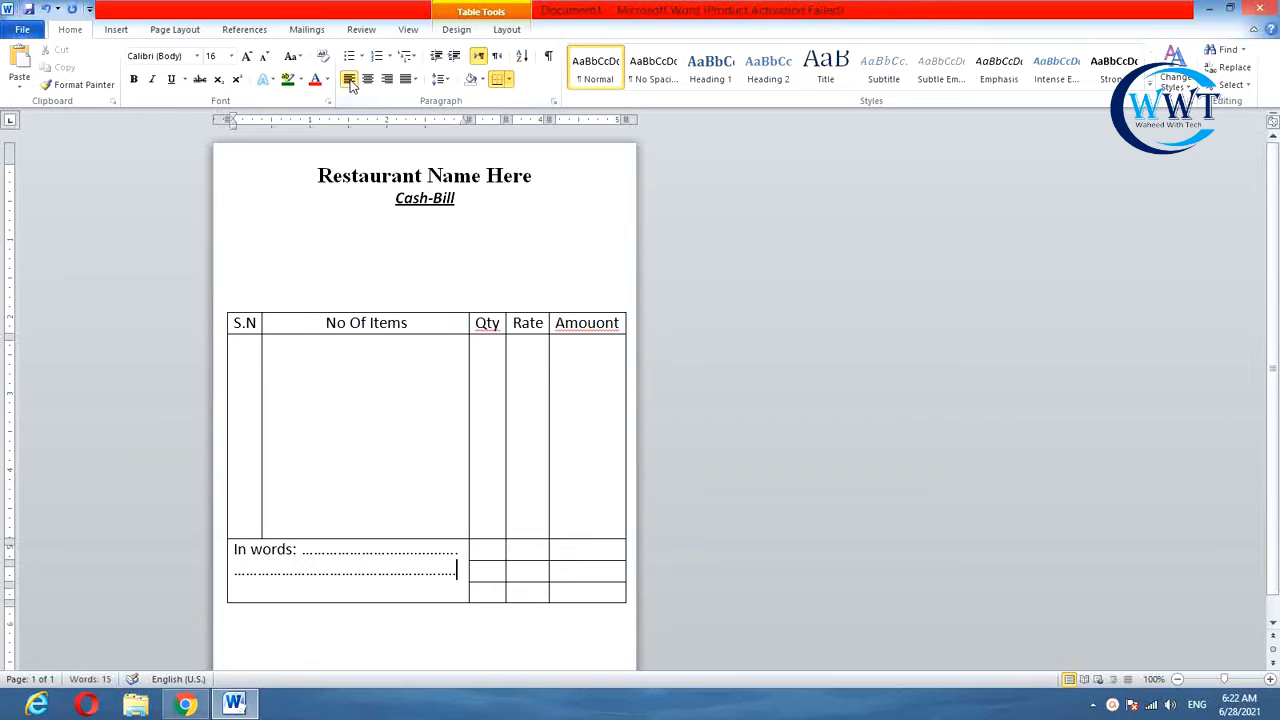
- Label the adjacent cells 'Total', 'vat' and 'G.Total'
click(491, 550)
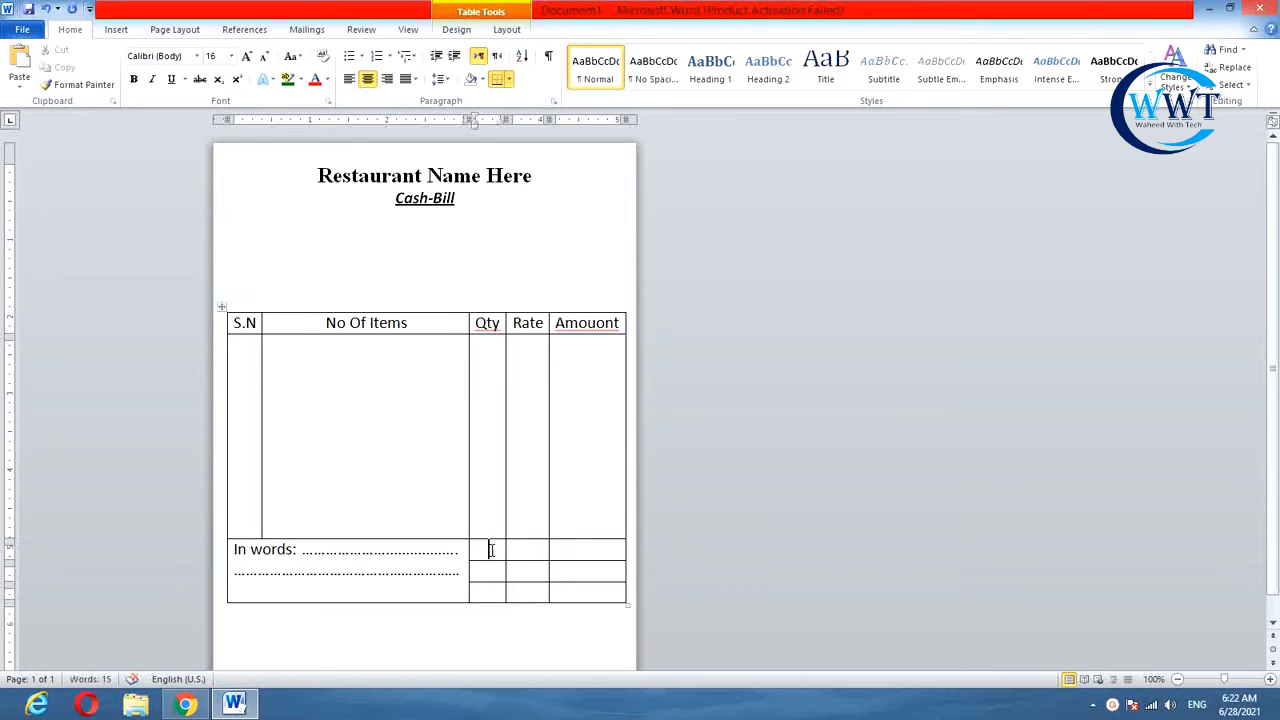
text(Total)
click(490, 571)
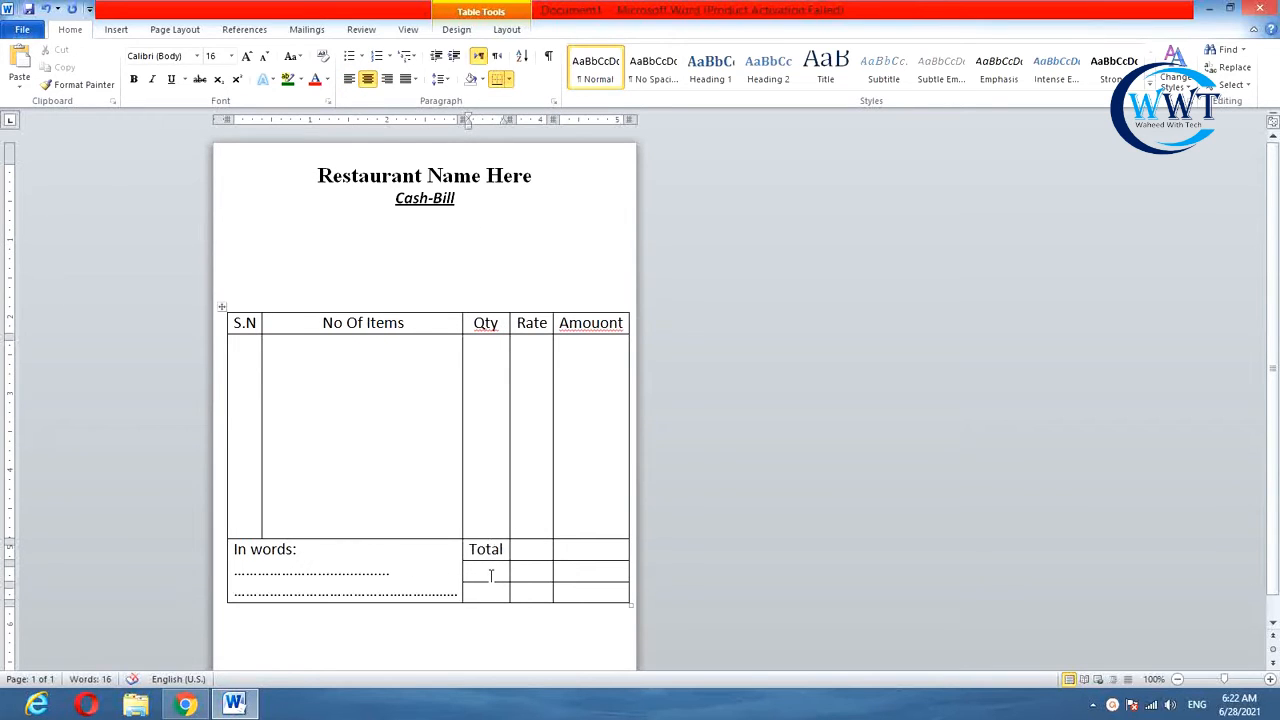
text(vat)
click(481, 595)
text(G.Total)
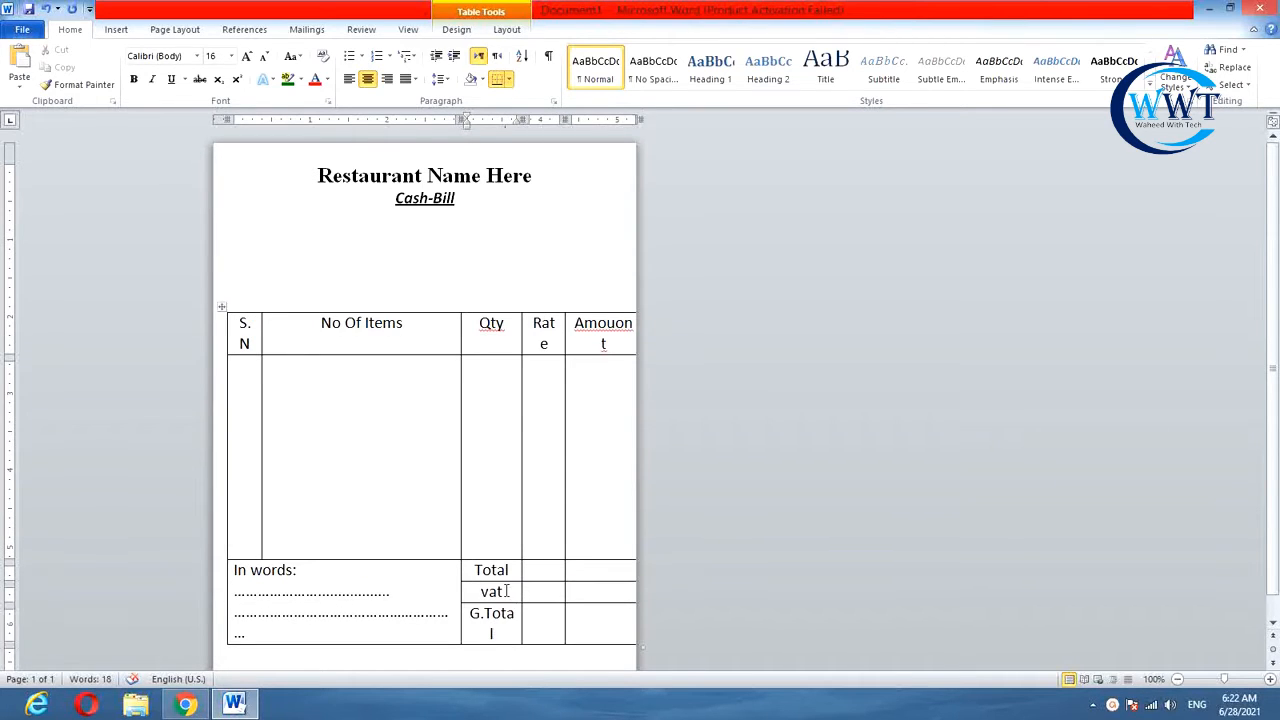
- Set the G.Total and Total labels to font size 12
drag(497, 636, 468, 612)
click(572, 576)
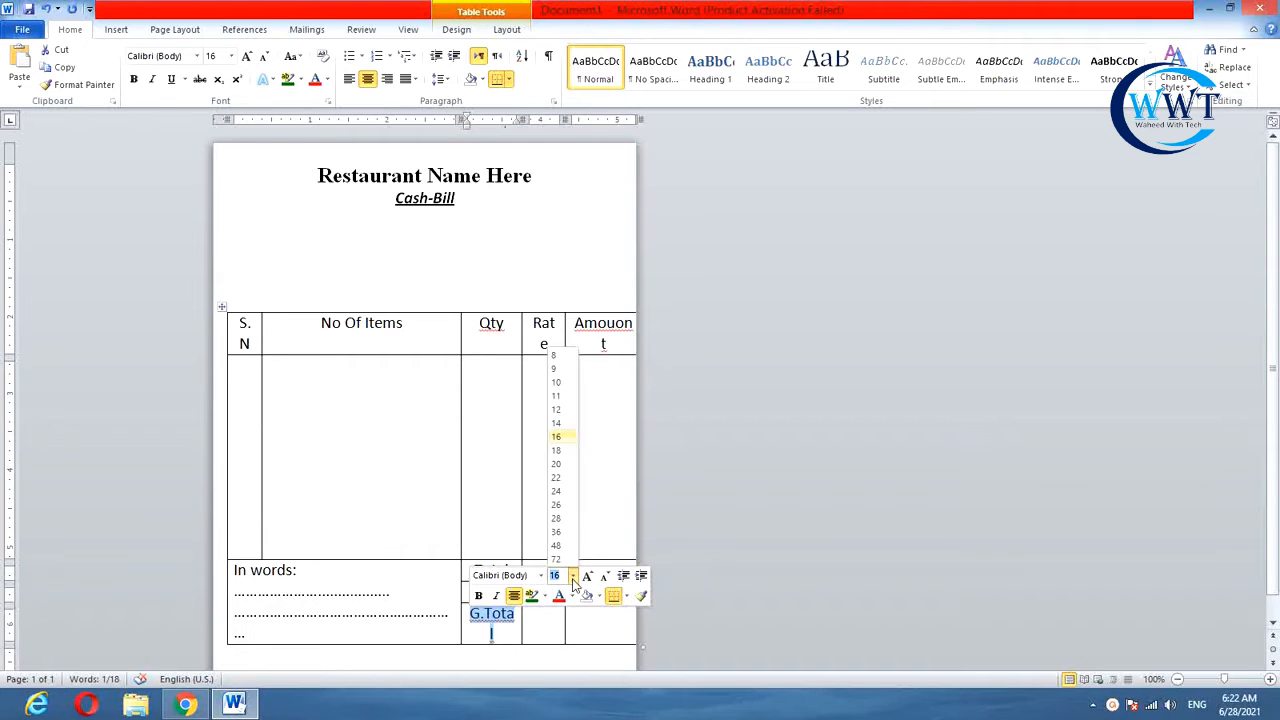
click(558, 411)
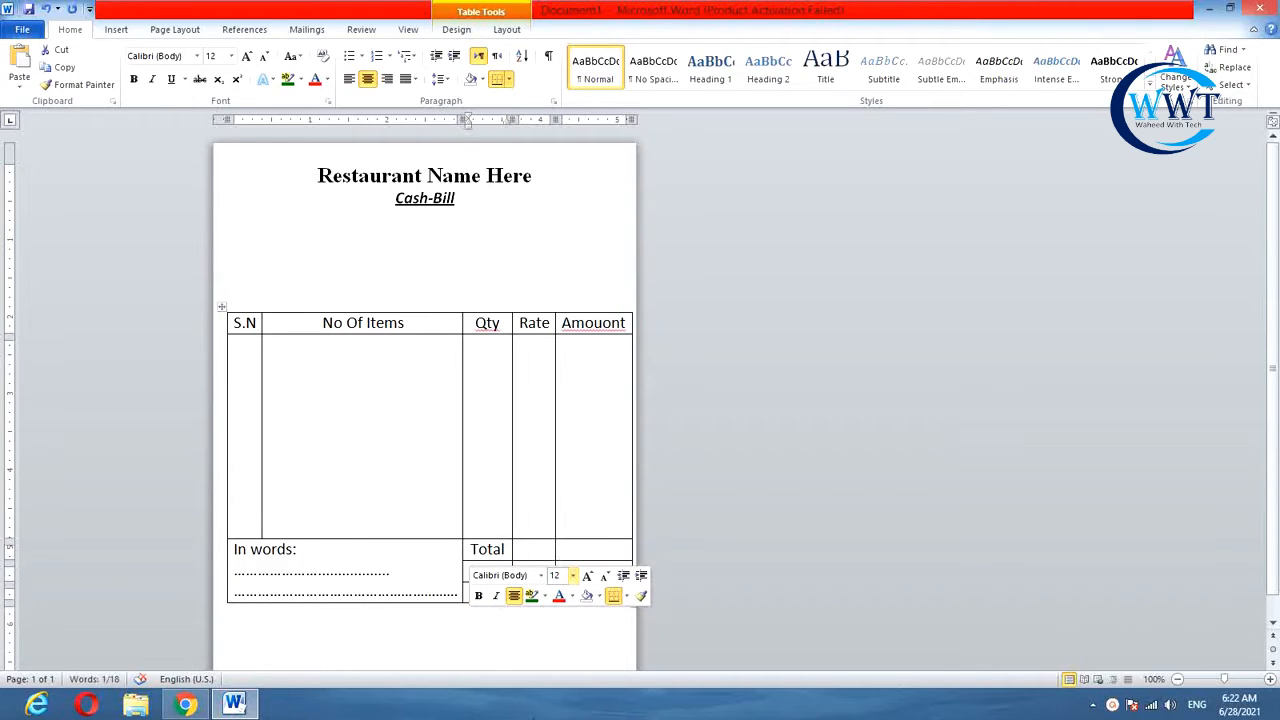
drag(502, 549, 475, 549)
right_click(503, 558)
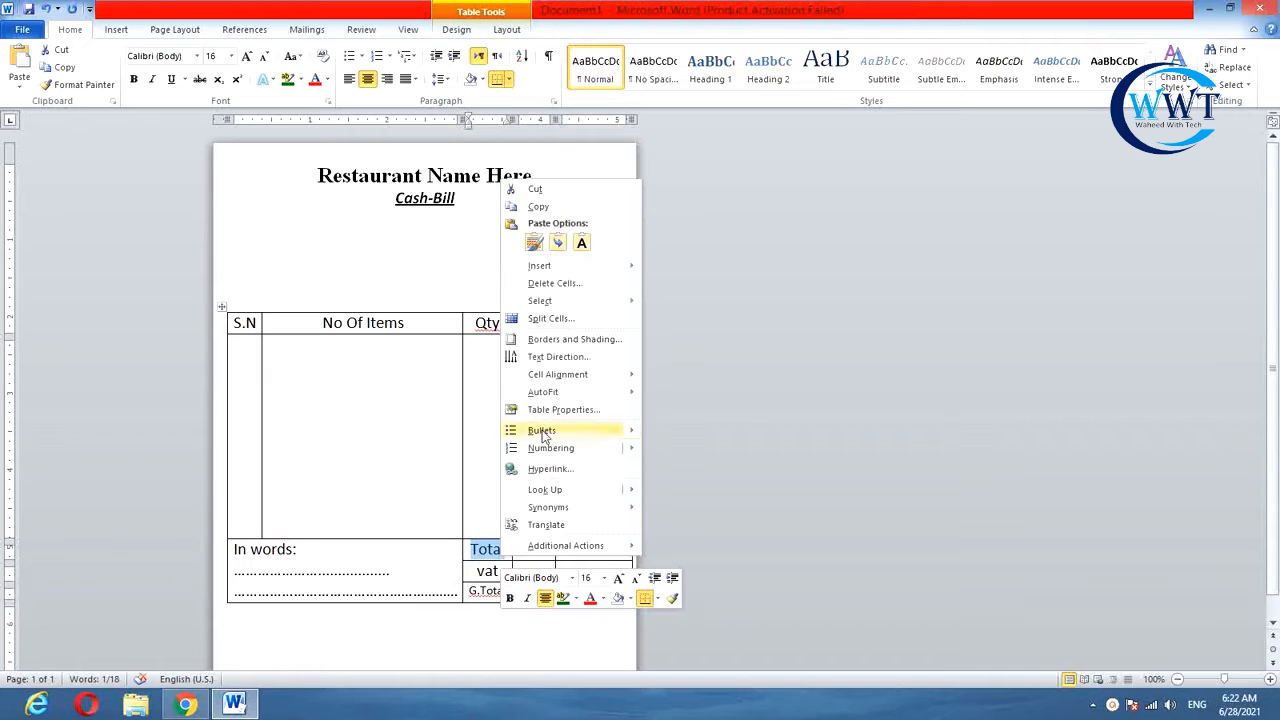
click(603, 578)
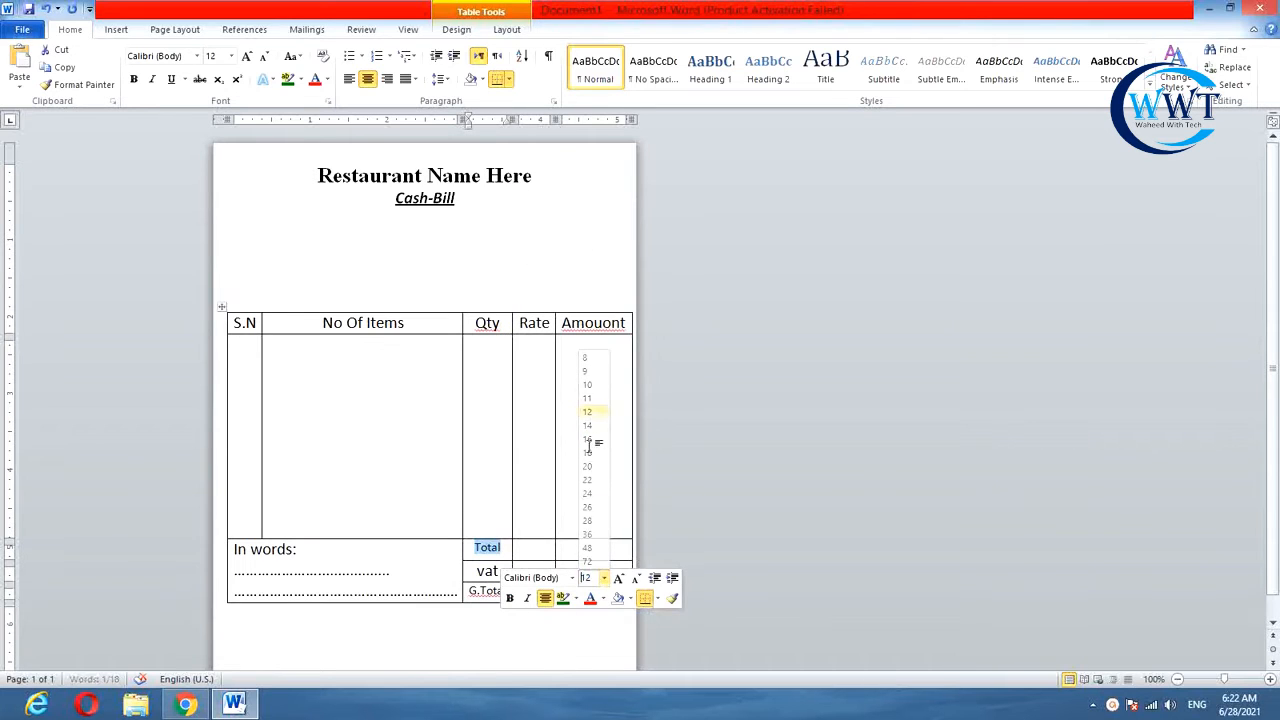
click(594, 443)
- Shrink the vat label and bold the vat, Total and G.Total labels
drag(499, 571, 478, 571)
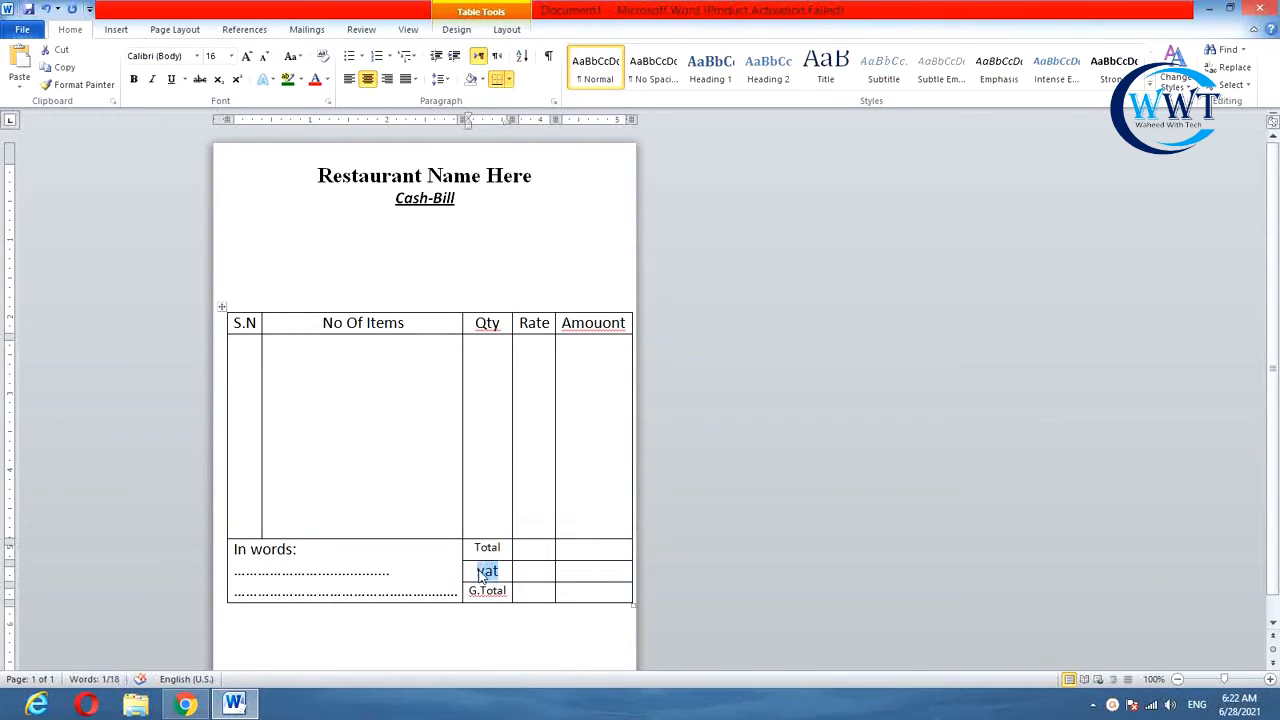
key(ctrl+shift+comma)
key(ctrl+shift+comma)
key(ctrl+b)
drag(504, 548, 476, 548)
key(ctrl+b)
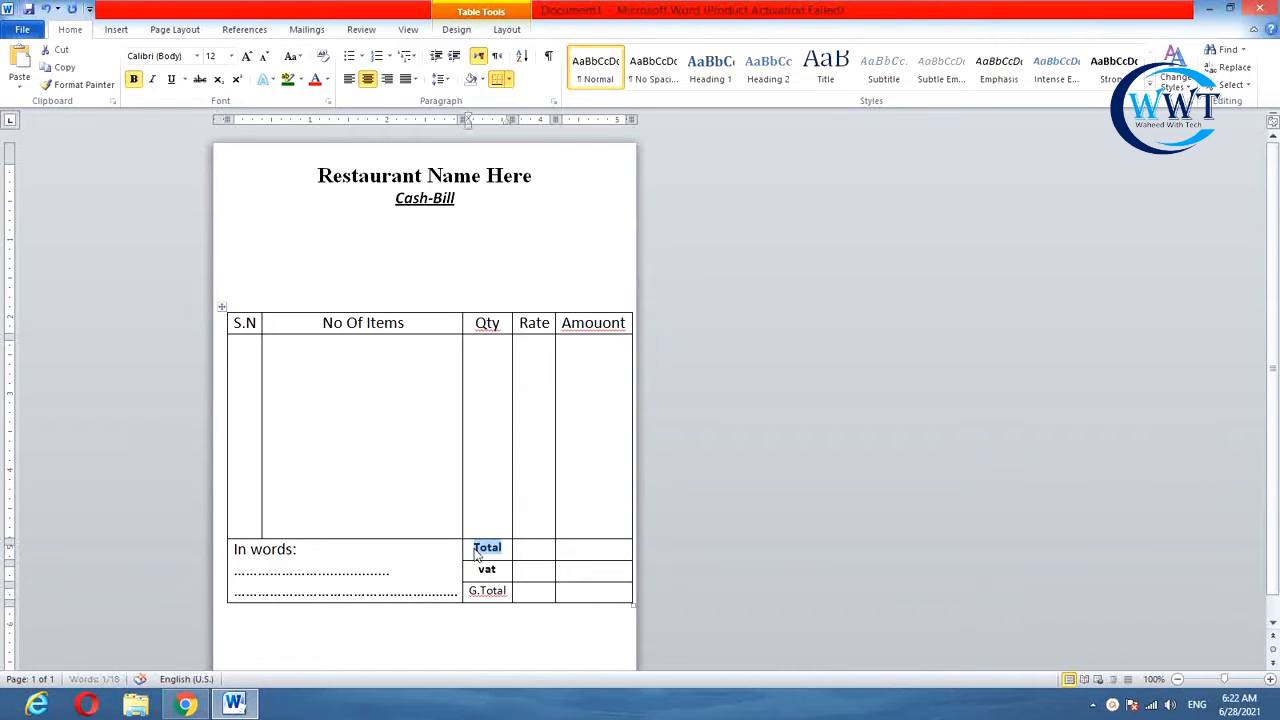
drag(508, 591, 464, 597)
key(ctrl+b)
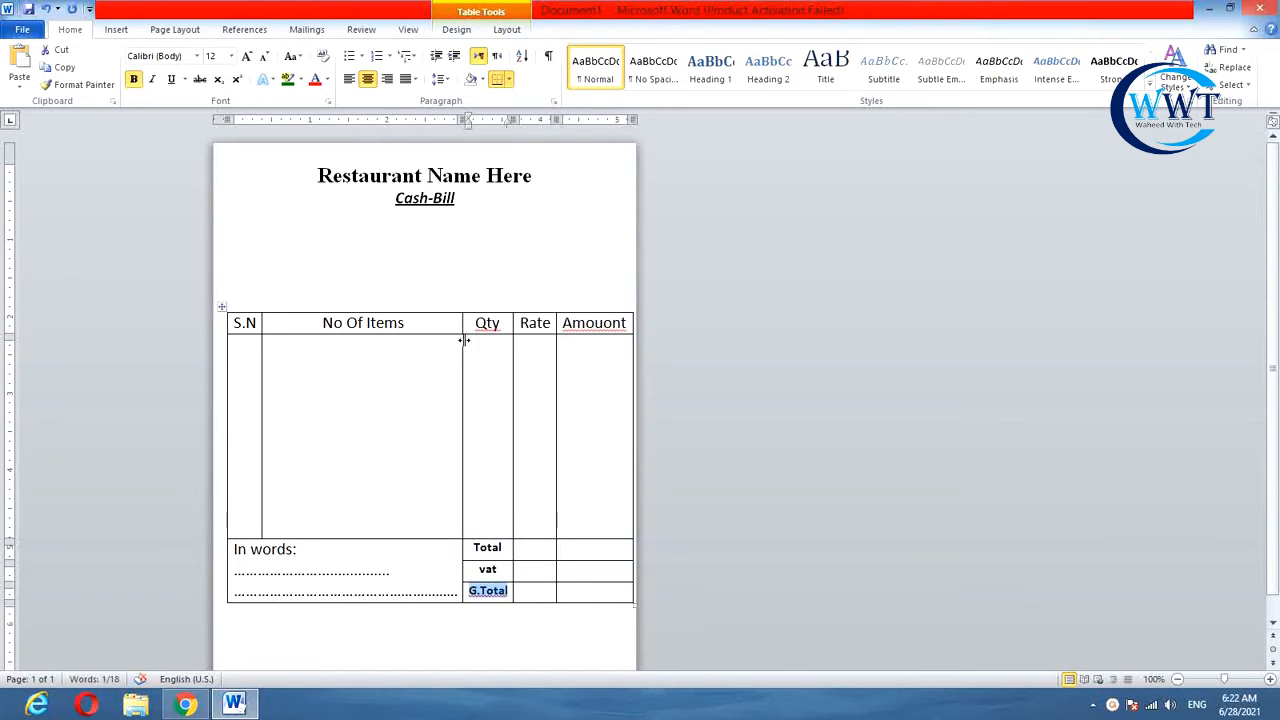
click(449, 624)
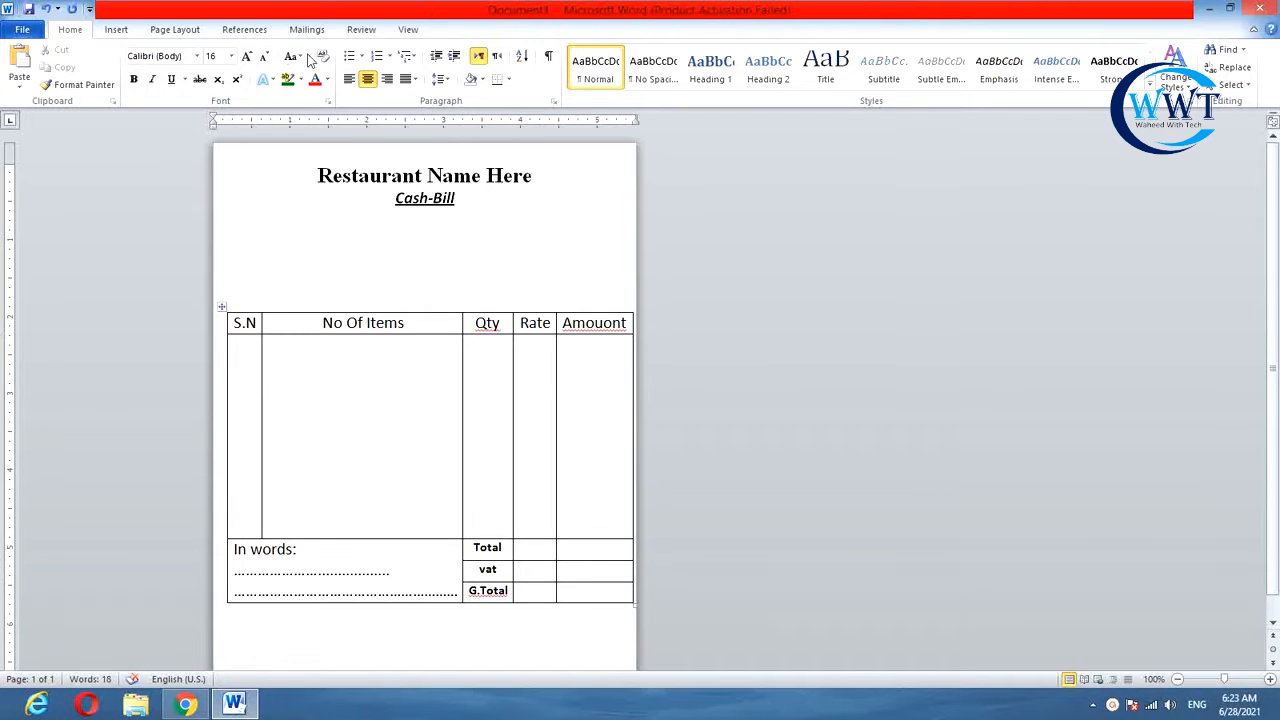
- Add a blank line above the table and draw an empty text box above it
click(117, 31)
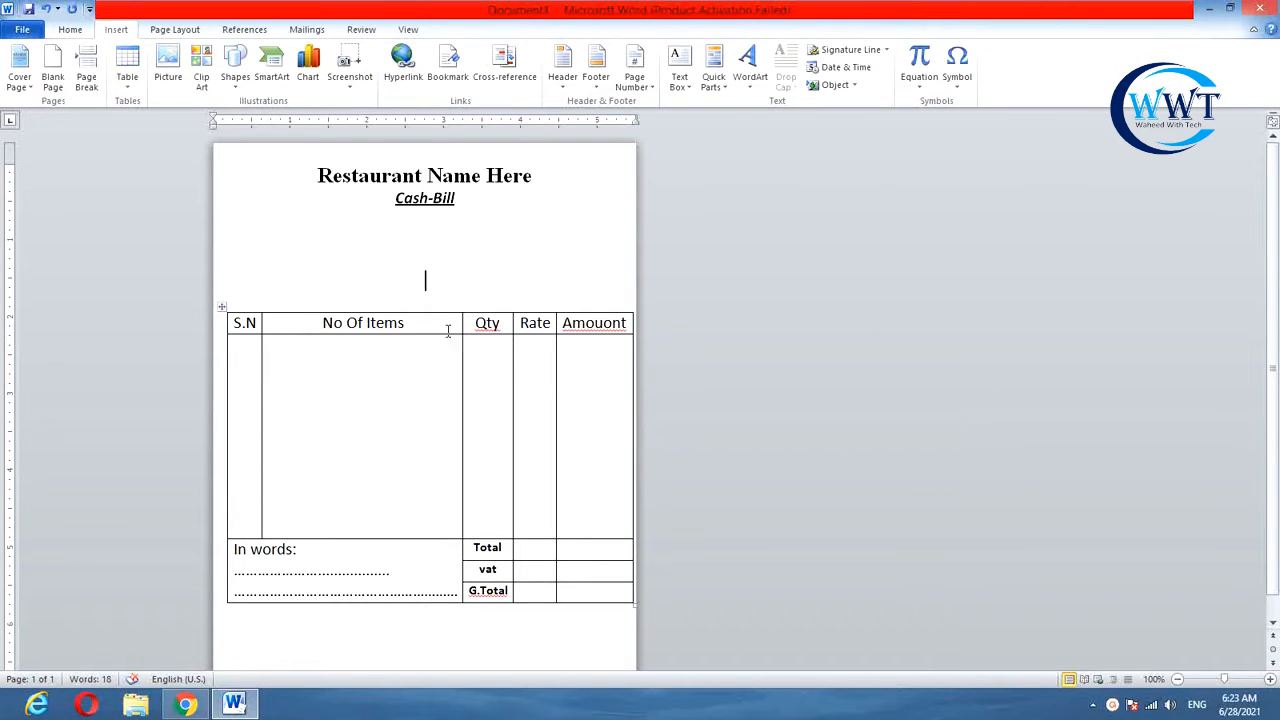
key(Return)
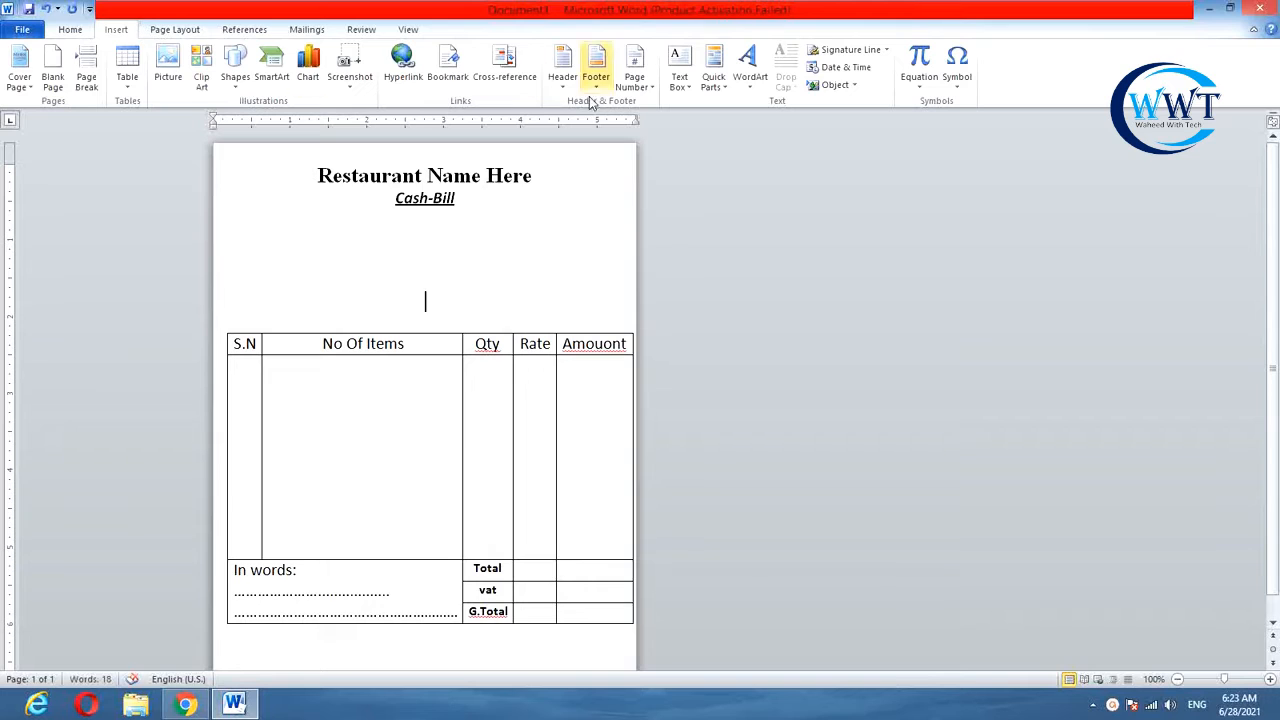
click(679, 70)
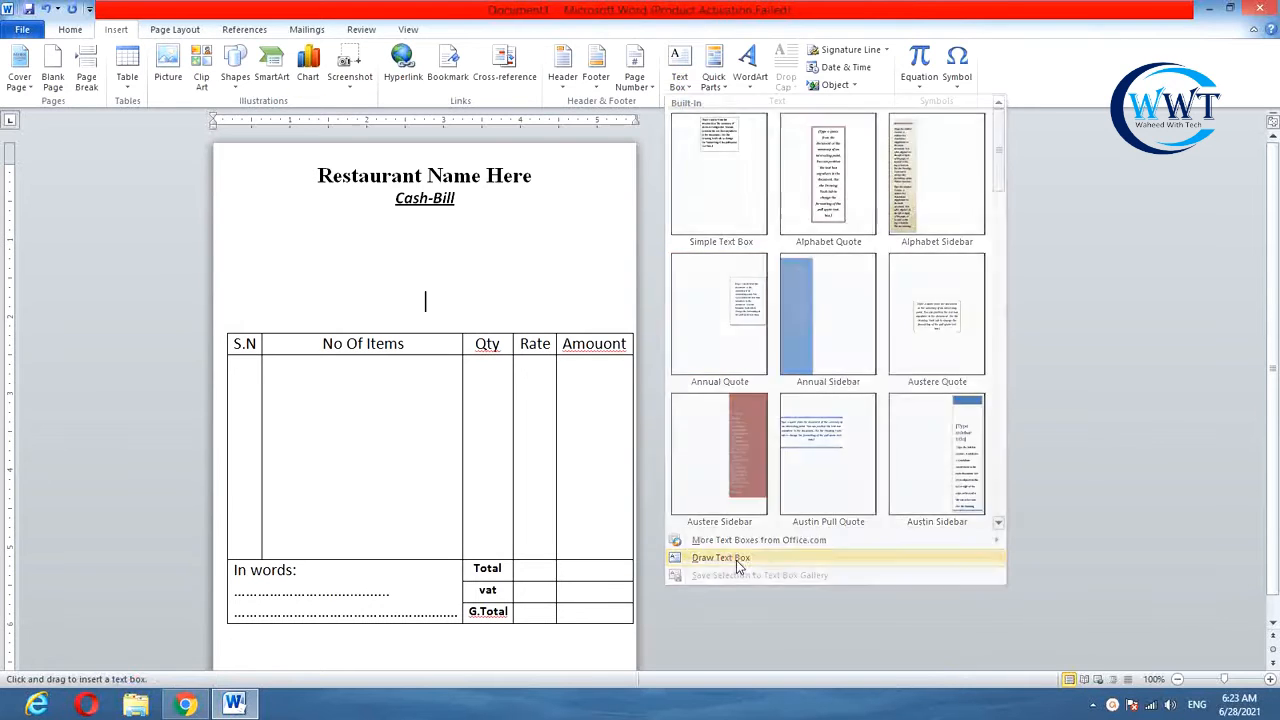
click(736, 558)
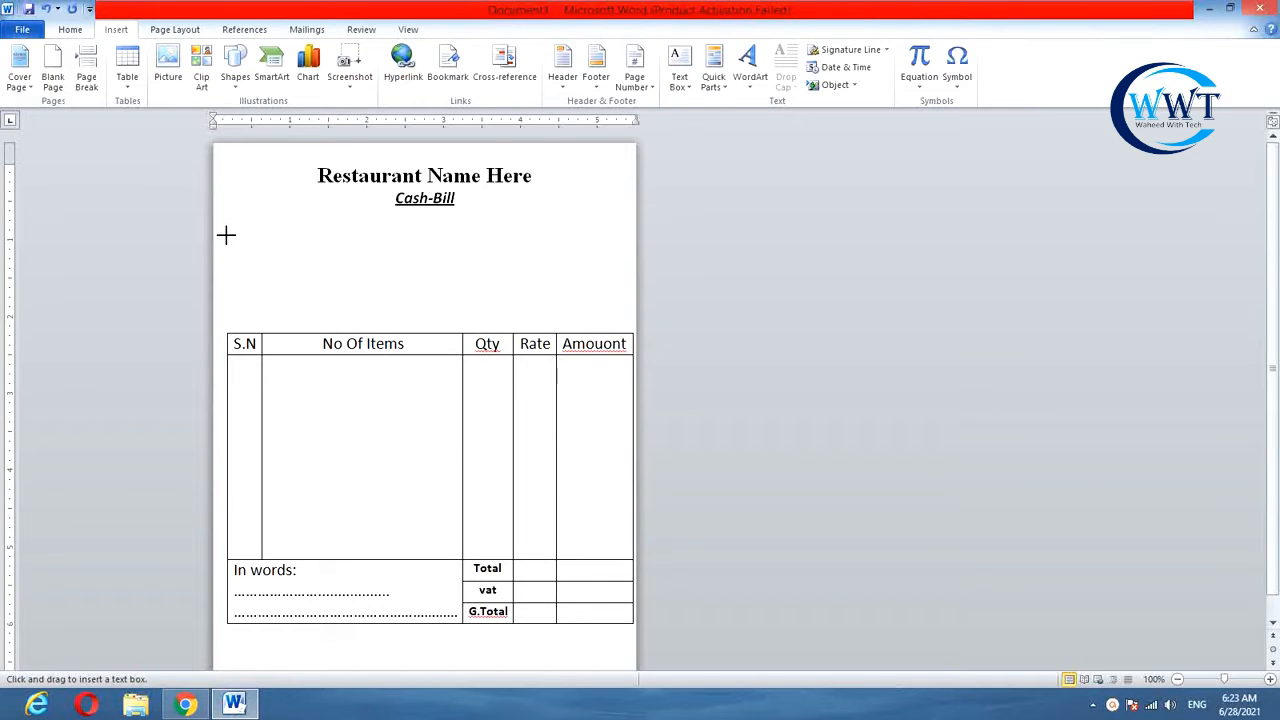
mouse_move(226, 235)
mouse_down()
mouse_move(360, 317)
mouse_move(483, 329)
mouse_up()
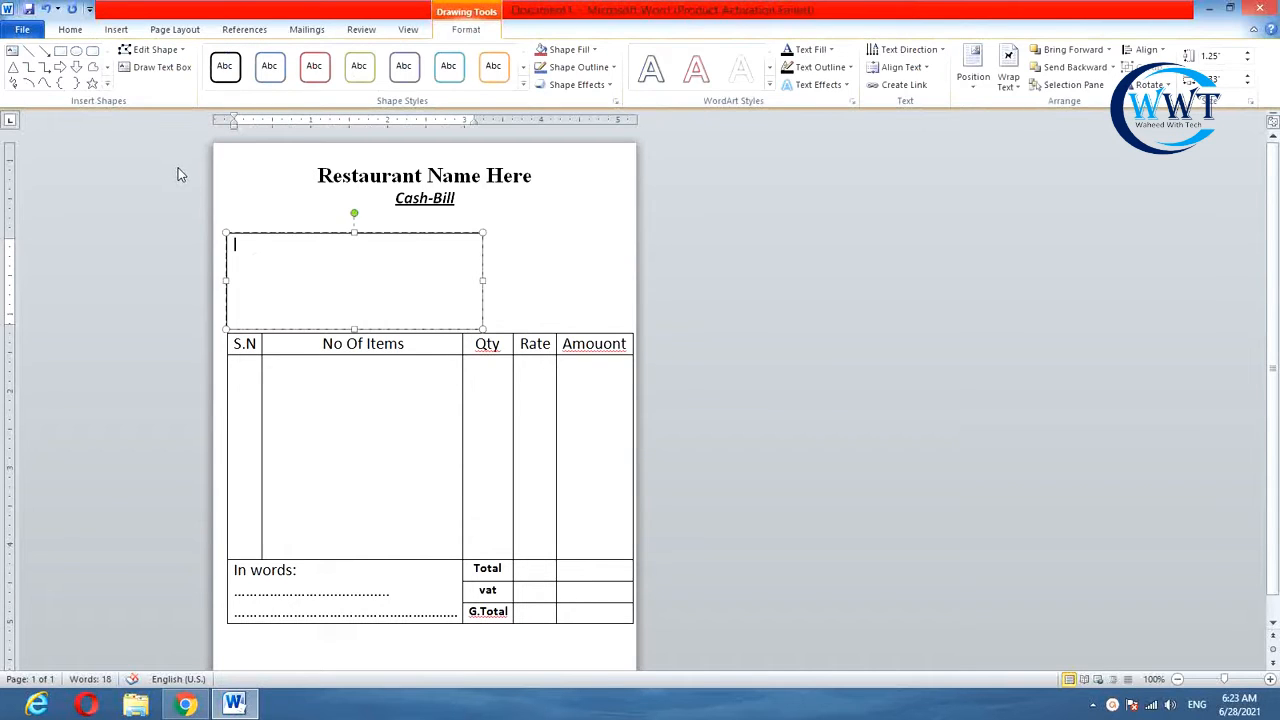
- Type the Customer Name and Customer Address lines, each followed by a dotted leader
text(Customer Name:.....................................)
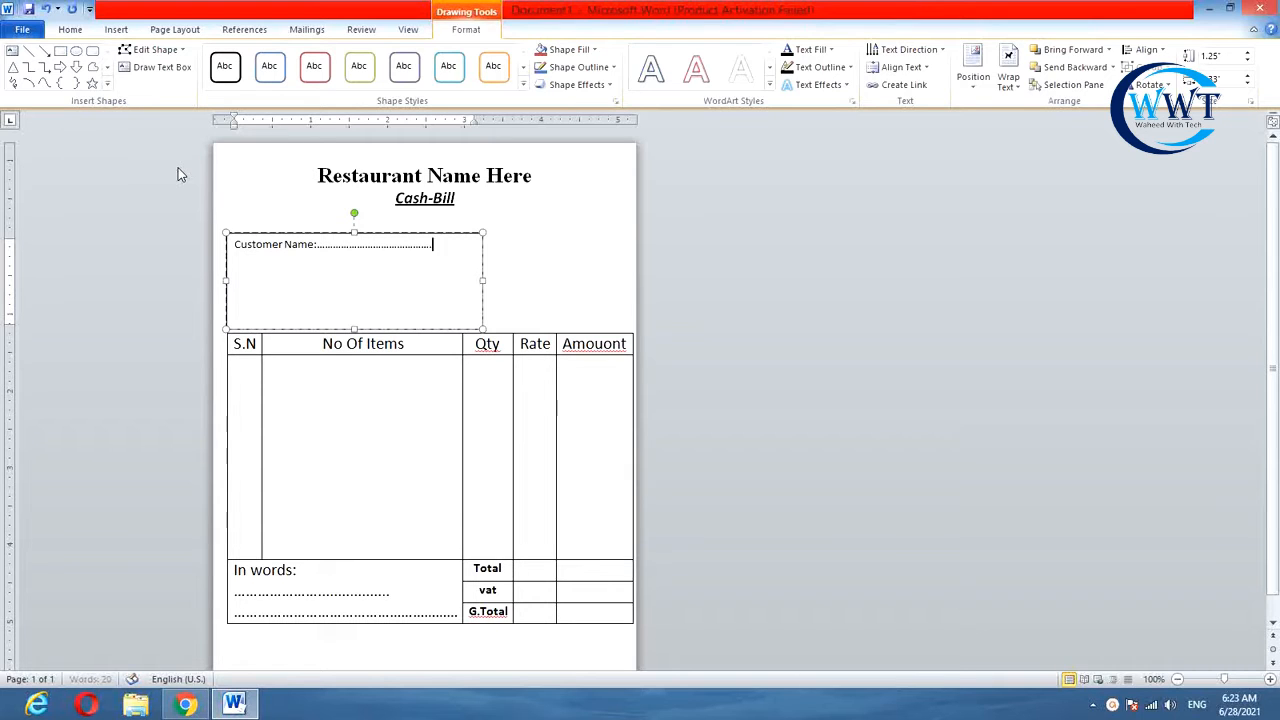
text(..........)
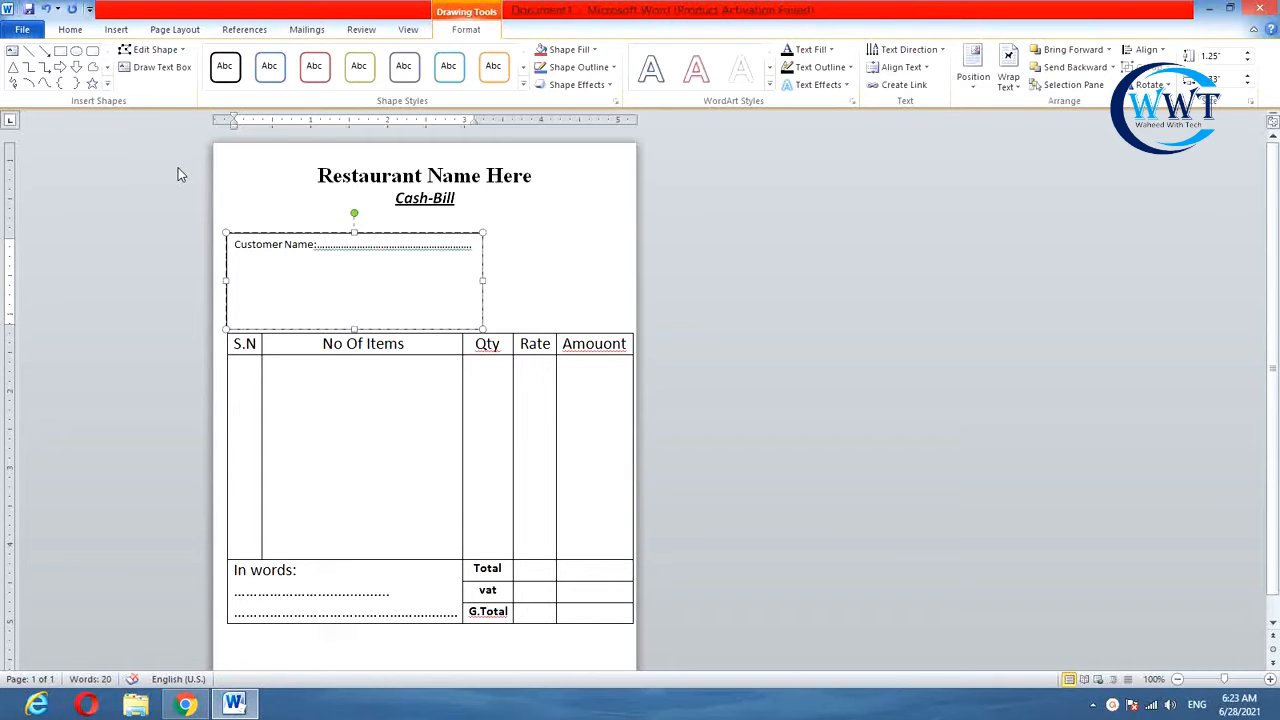
key(Return)
text(Customer Address: ..................)
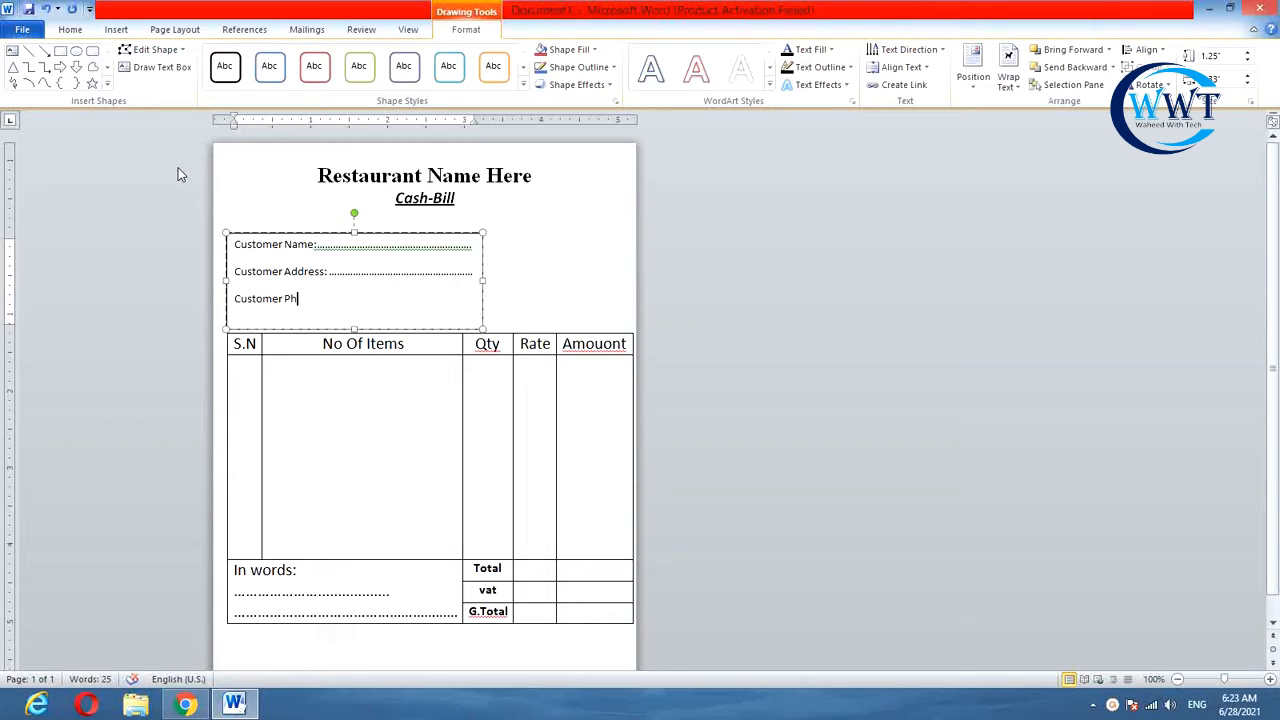
text(..............................)
key(BackSpace)
click(316, 246)
key(Return)
click(385, 265)
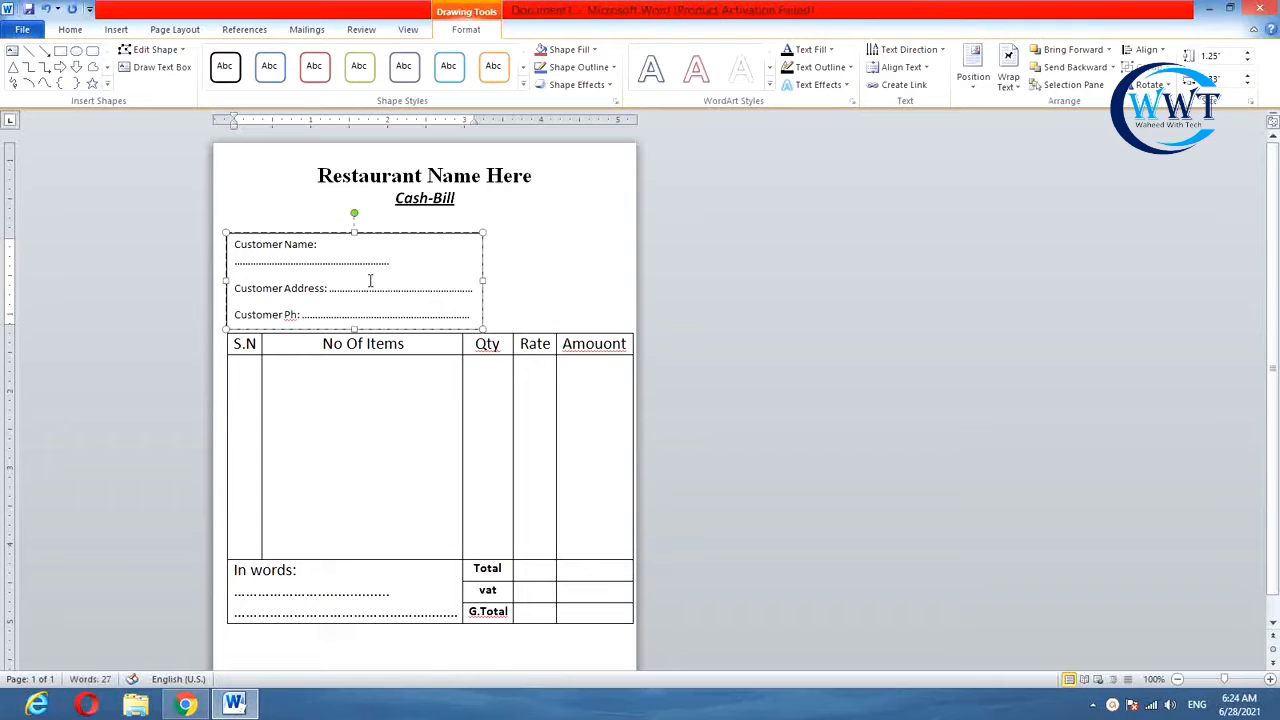
key(BackSpace)
- Move the customer box down toward the table and remove its outline
drag(313, 330, 355, 328)
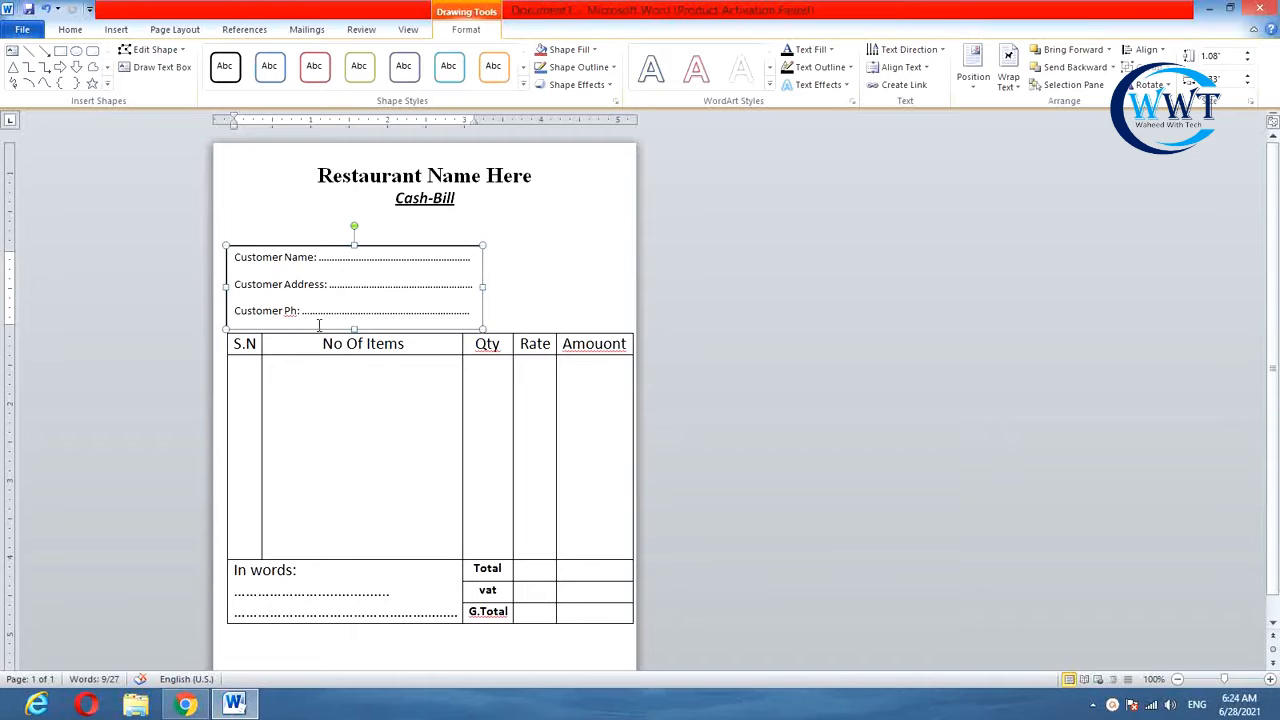
click(578, 67)
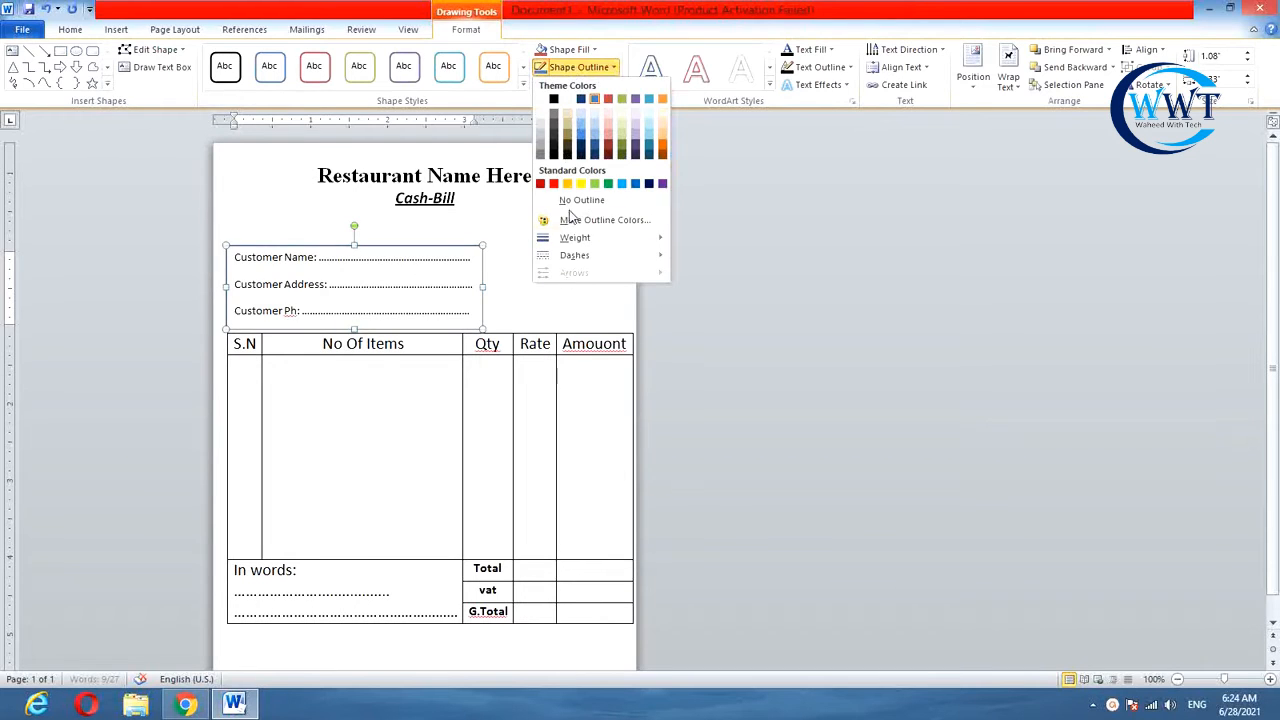
click(581, 200)
click(578, 67)
click(581, 200)
click(376, 323)
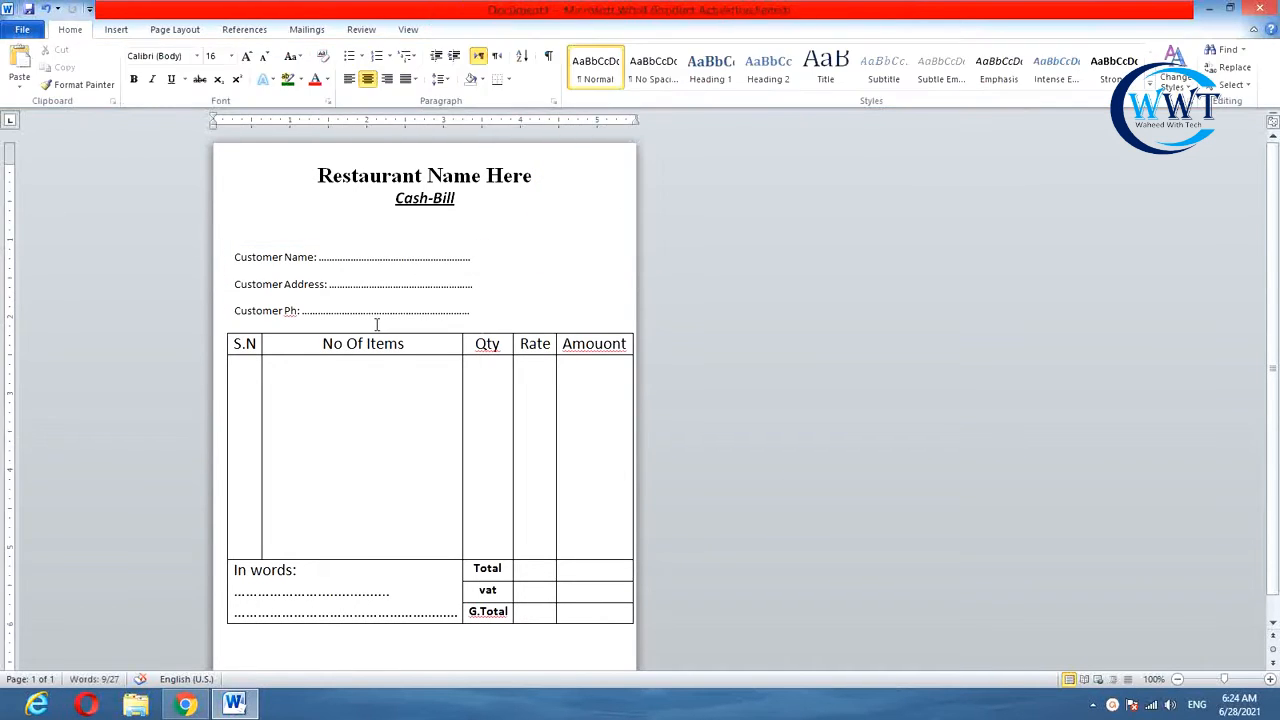
click(263, 198)
click(540, 273)
- Insert the red cafe logo picture from drive E:
click(116, 29)
click(169, 65)
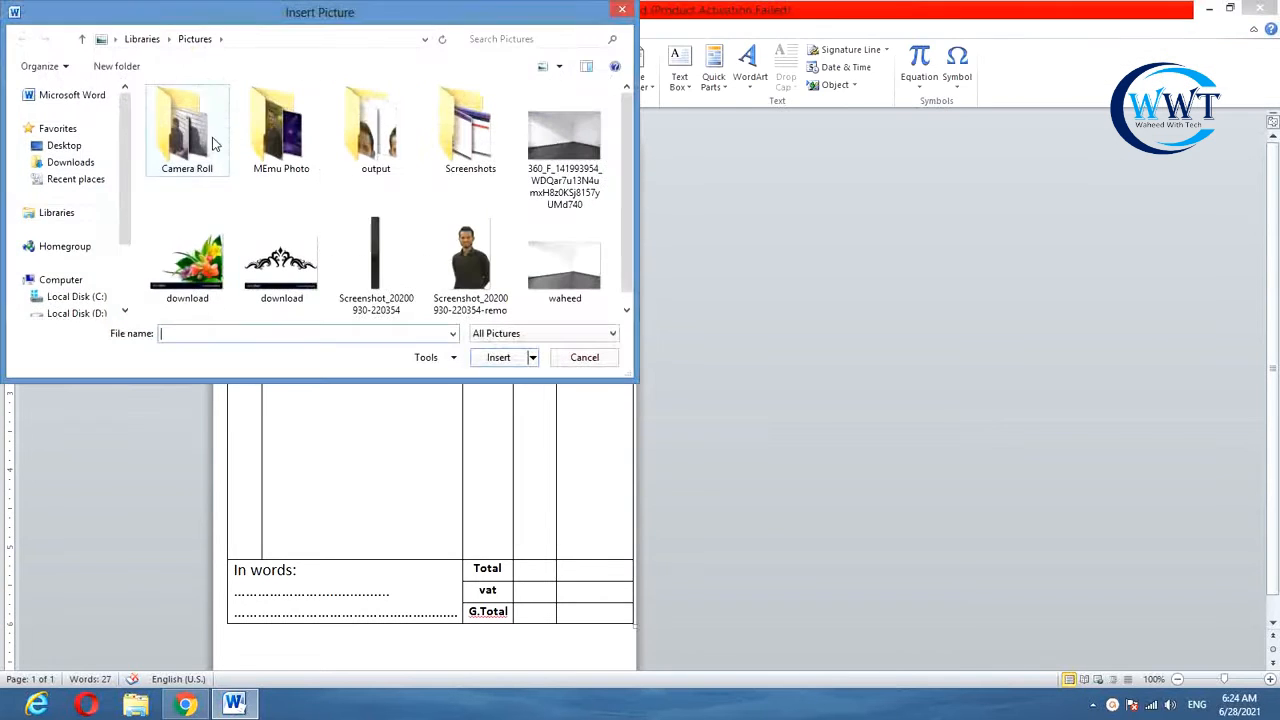
scroll(110, 300, down, 2)
click(76, 256)
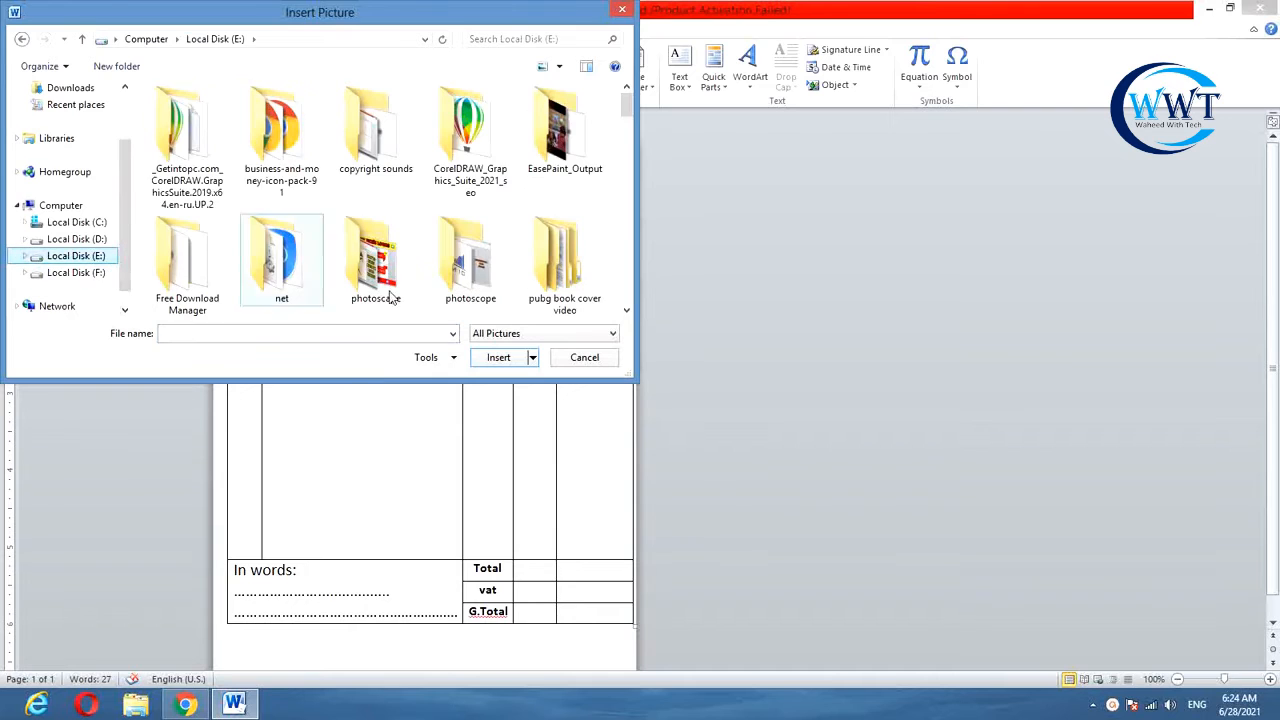
click(625, 312)
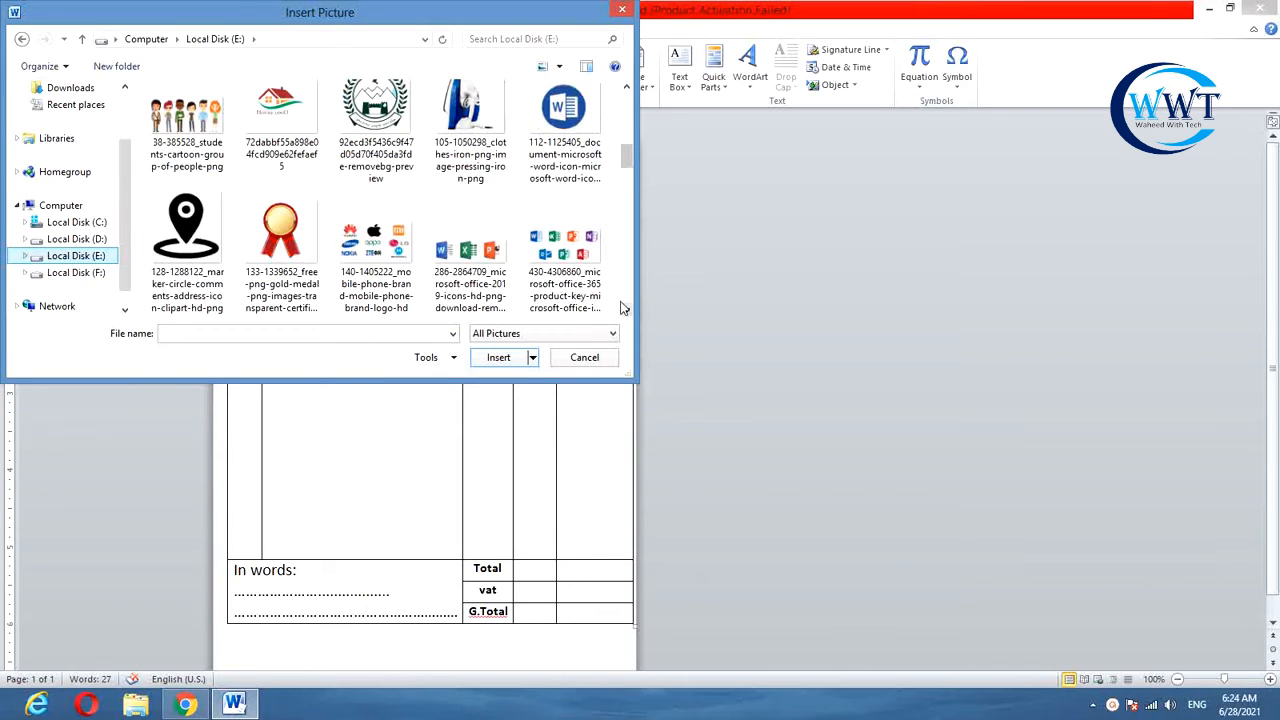
scroll(622, 308, down, 6)
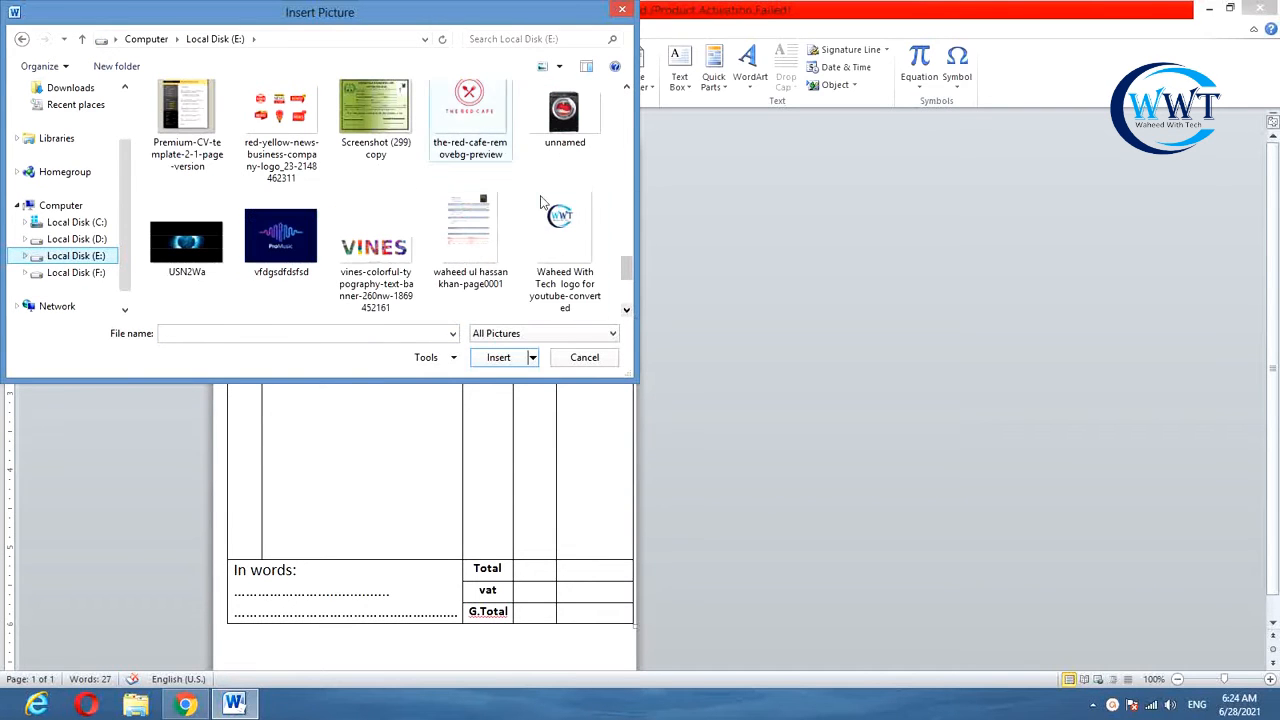
click(485, 130)
click(490, 360)
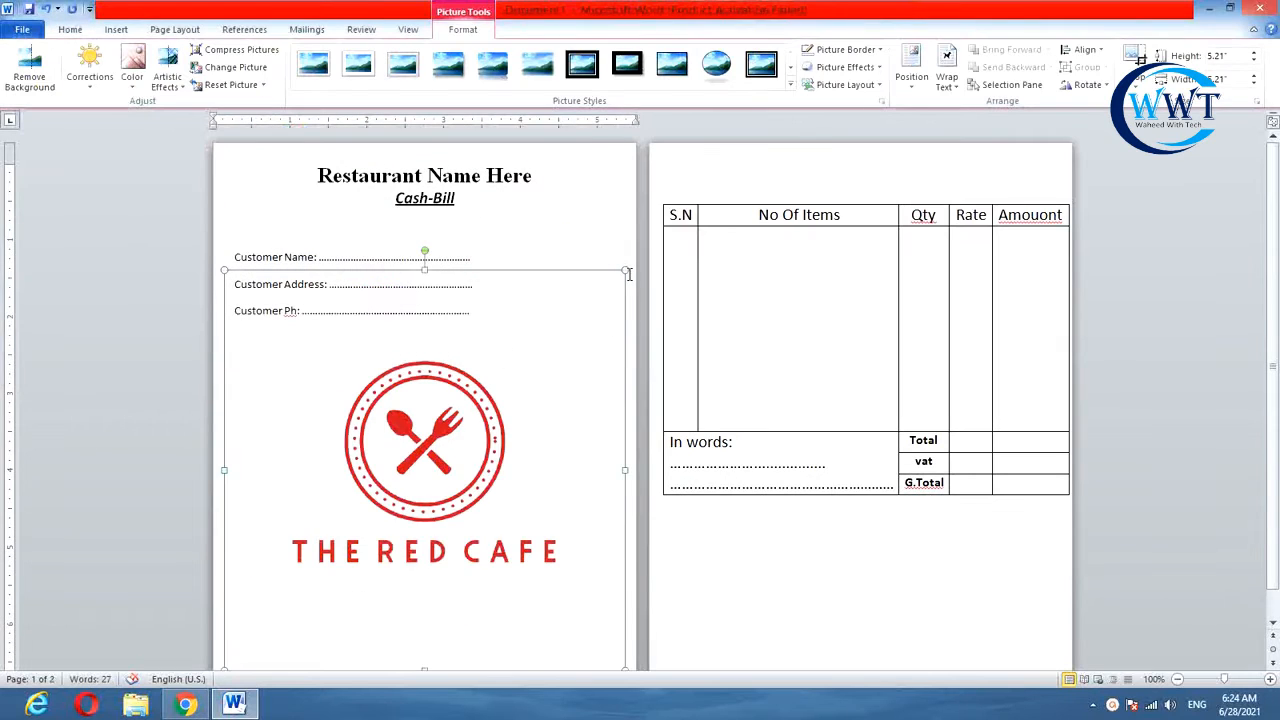
- Shrink the logo, set it In Front of Text, and place it top-left beside the title
drag(628, 273, 340, 625)
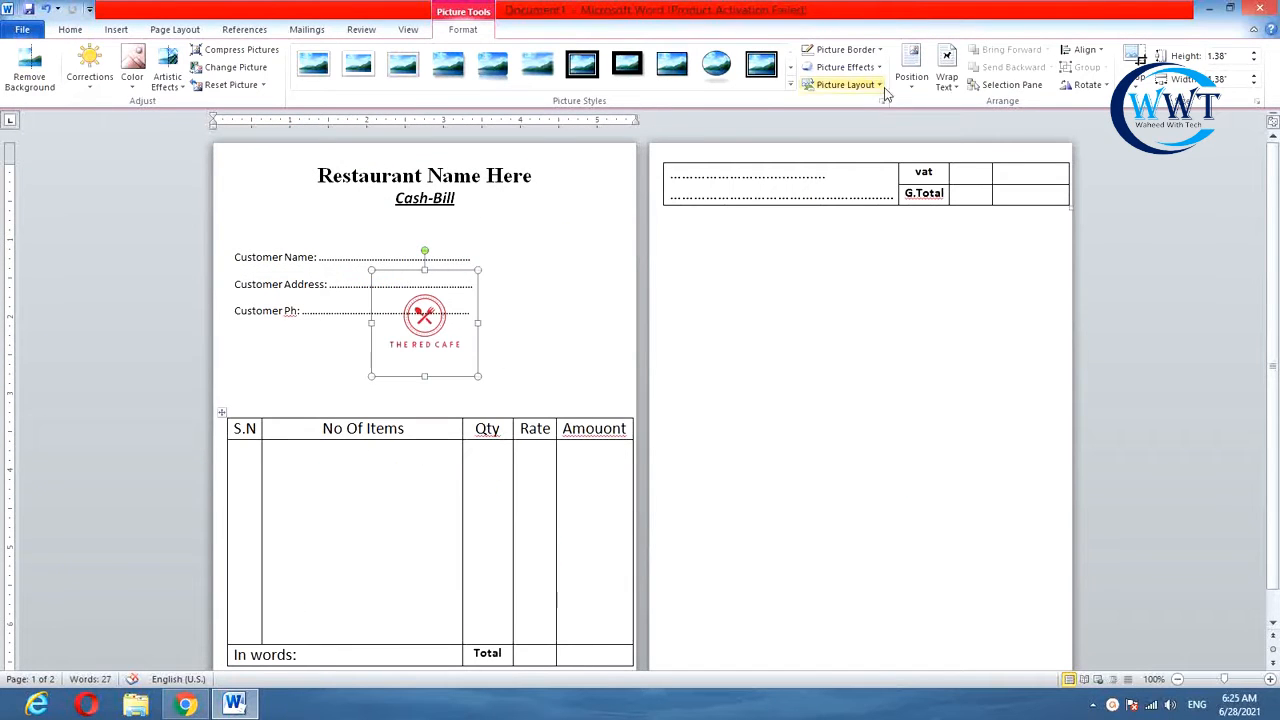
click(946, 78)
click(962, 222)
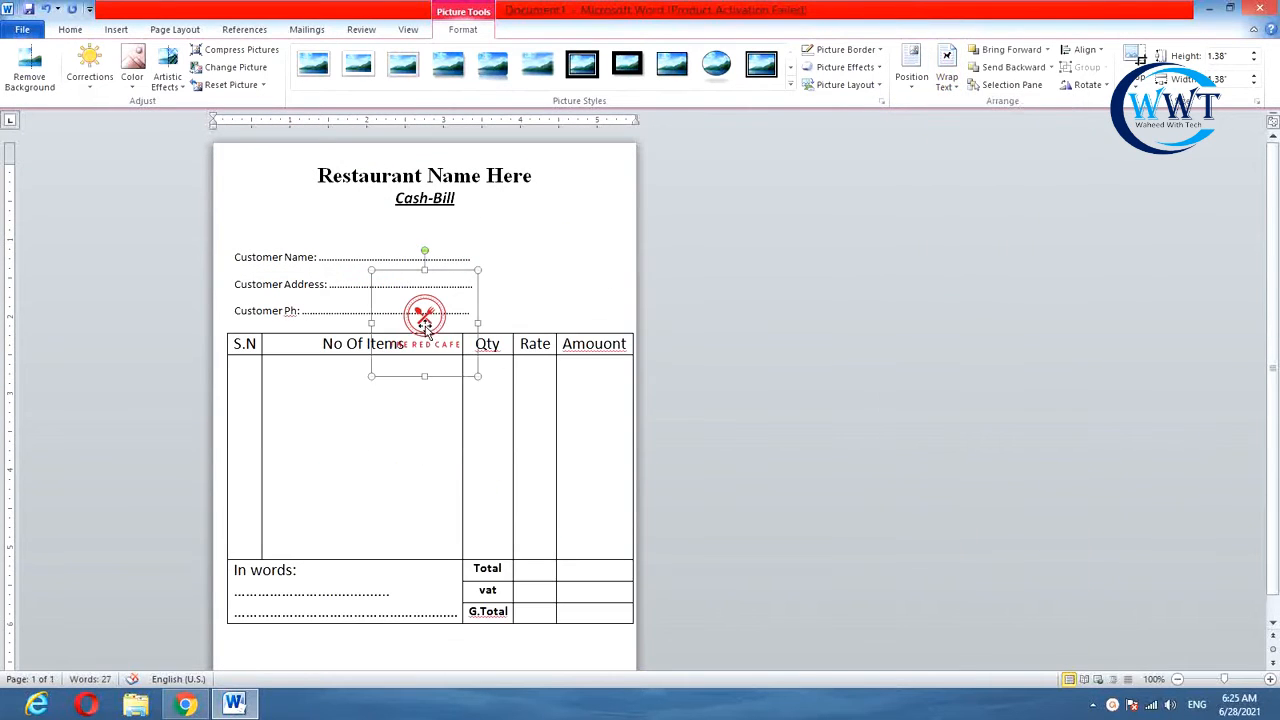
drag(424, 325, 279, 205)
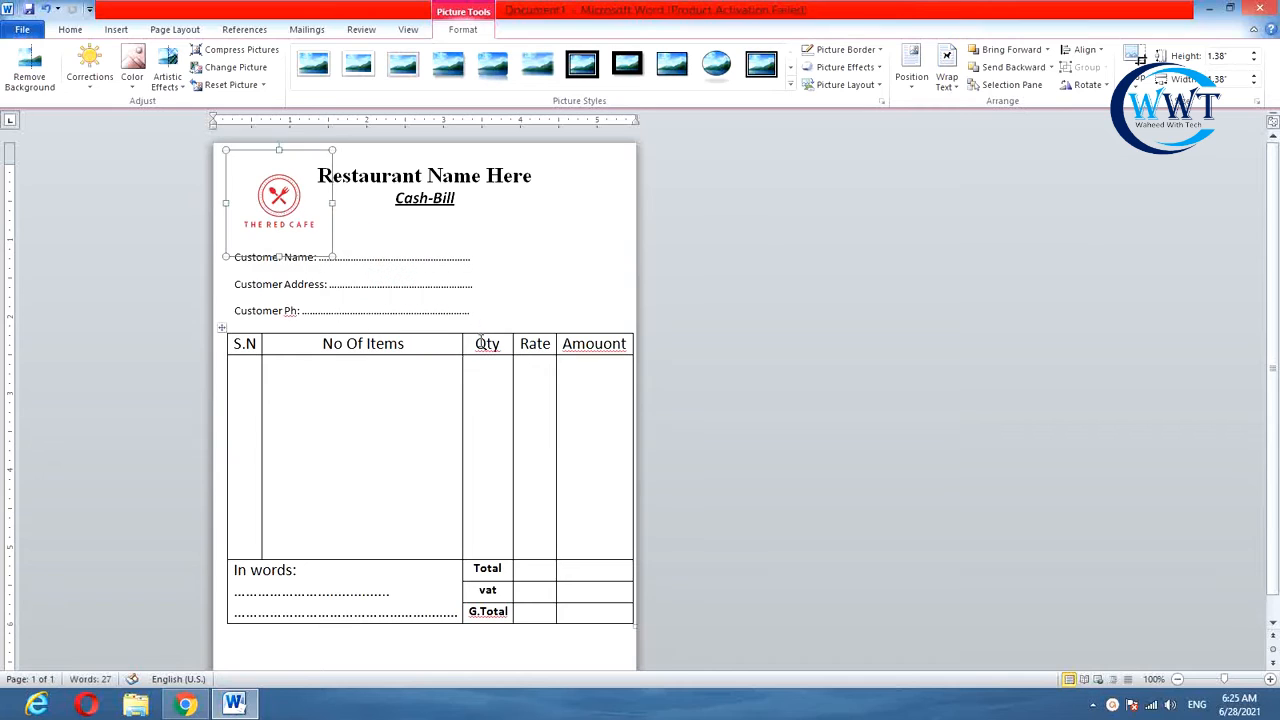
click(439, 295)
click(441, 311)
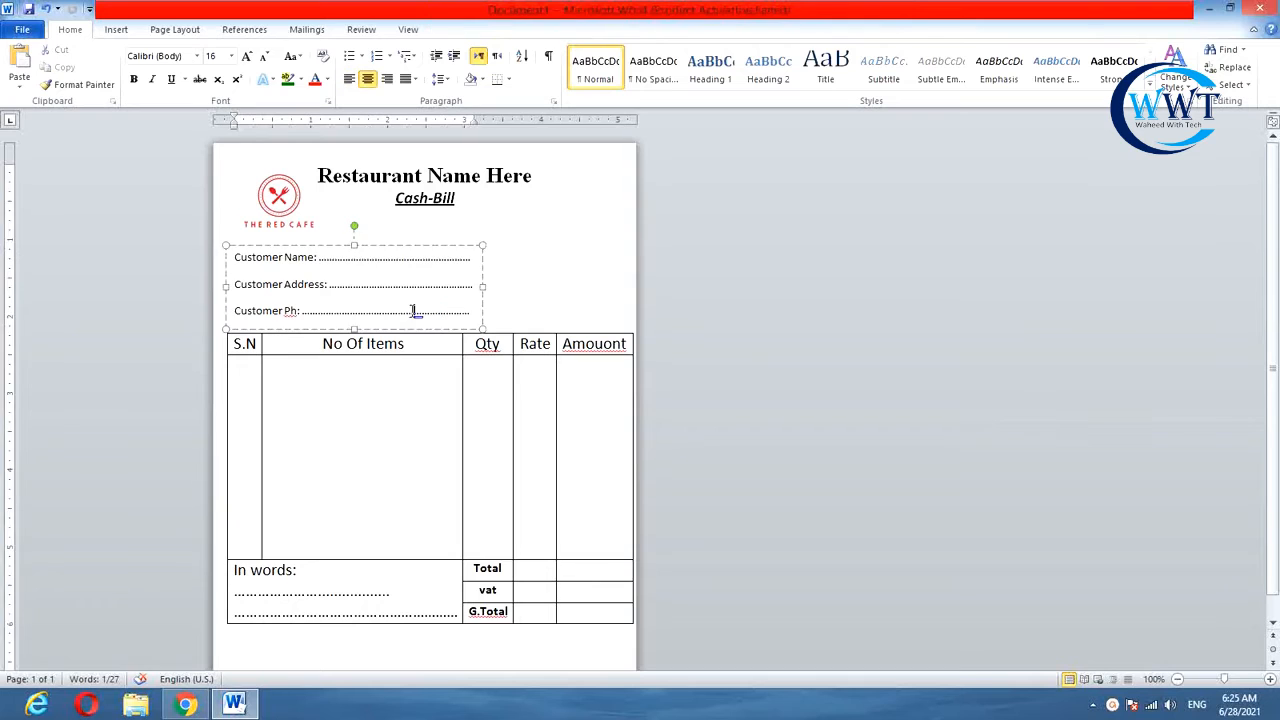
- Copy the customer box to the upper right, clear its text and resize it
click(459, 330)
drag(457, 335, 474, 229)
key(Delete)
drag(606, 226, 628, 226)
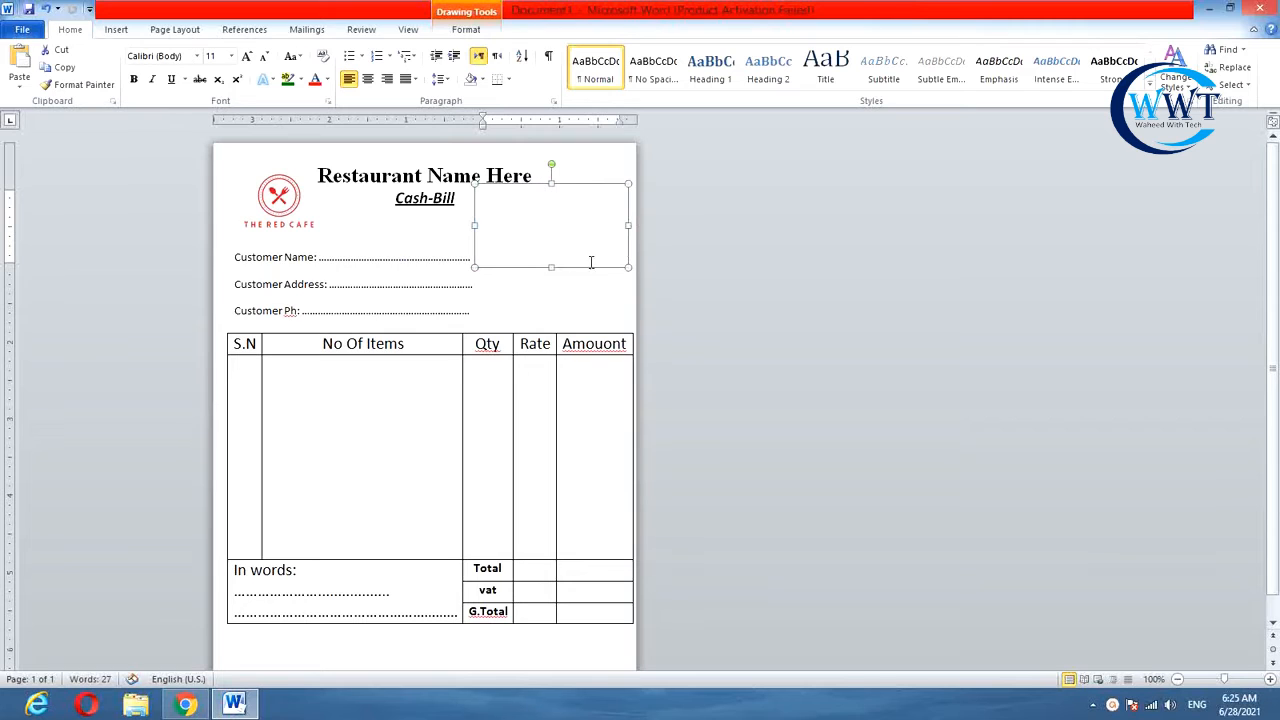
drag(554, 186, 553, 192)
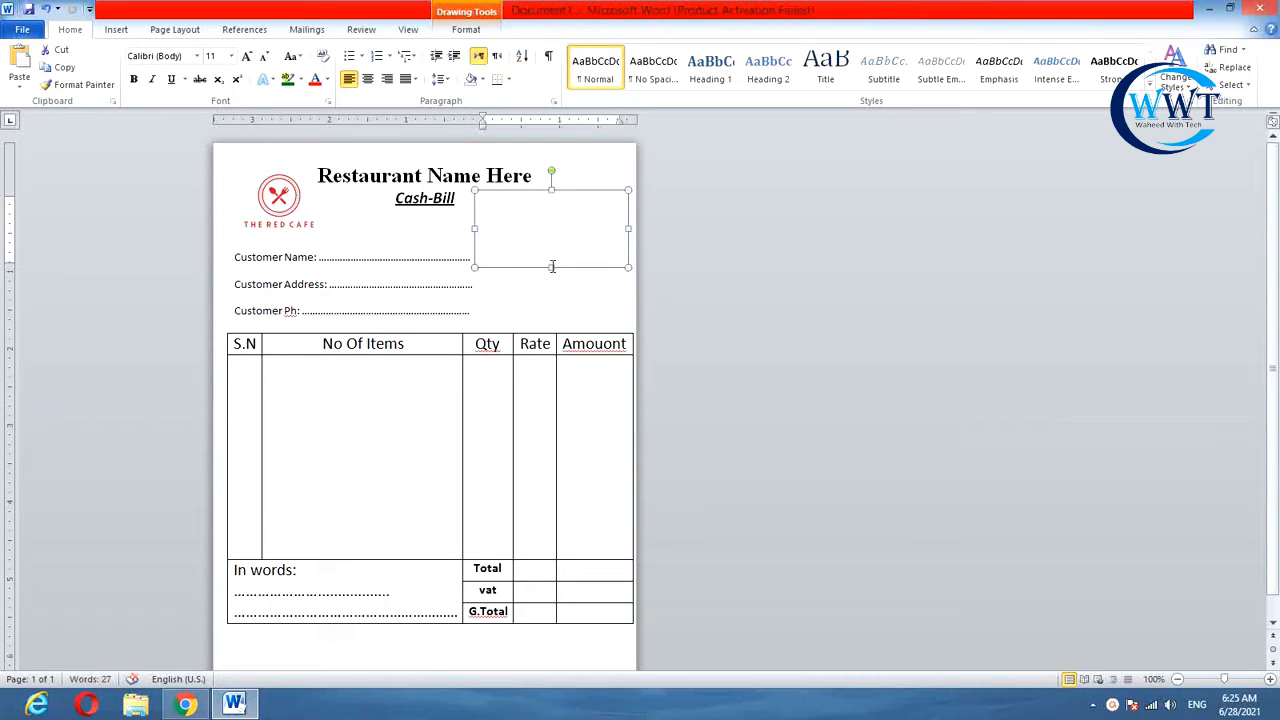
drag(552, 266, 551, 274)
- Type 'Restaurant Address' into the copied box
click(502, 205)
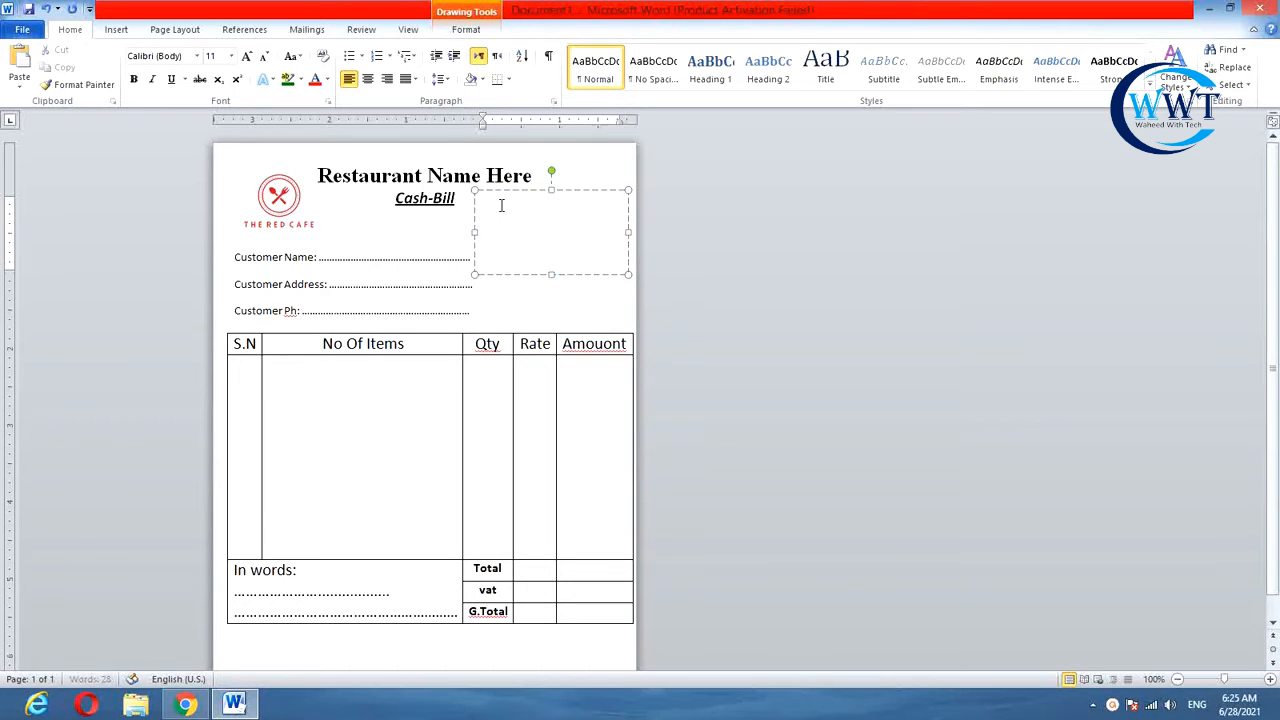
text(Restaurant Address)
right_click(594, 208)
click(711, 183)
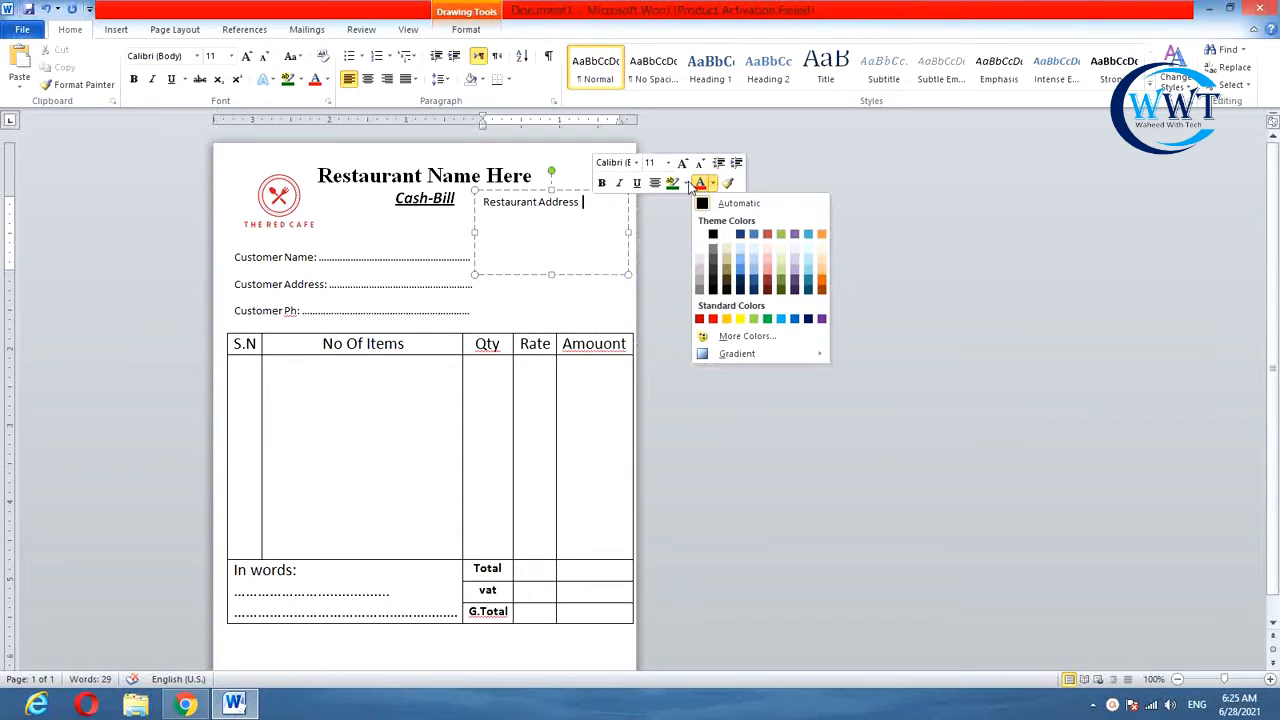
click(681, 184)
click(114, 29)
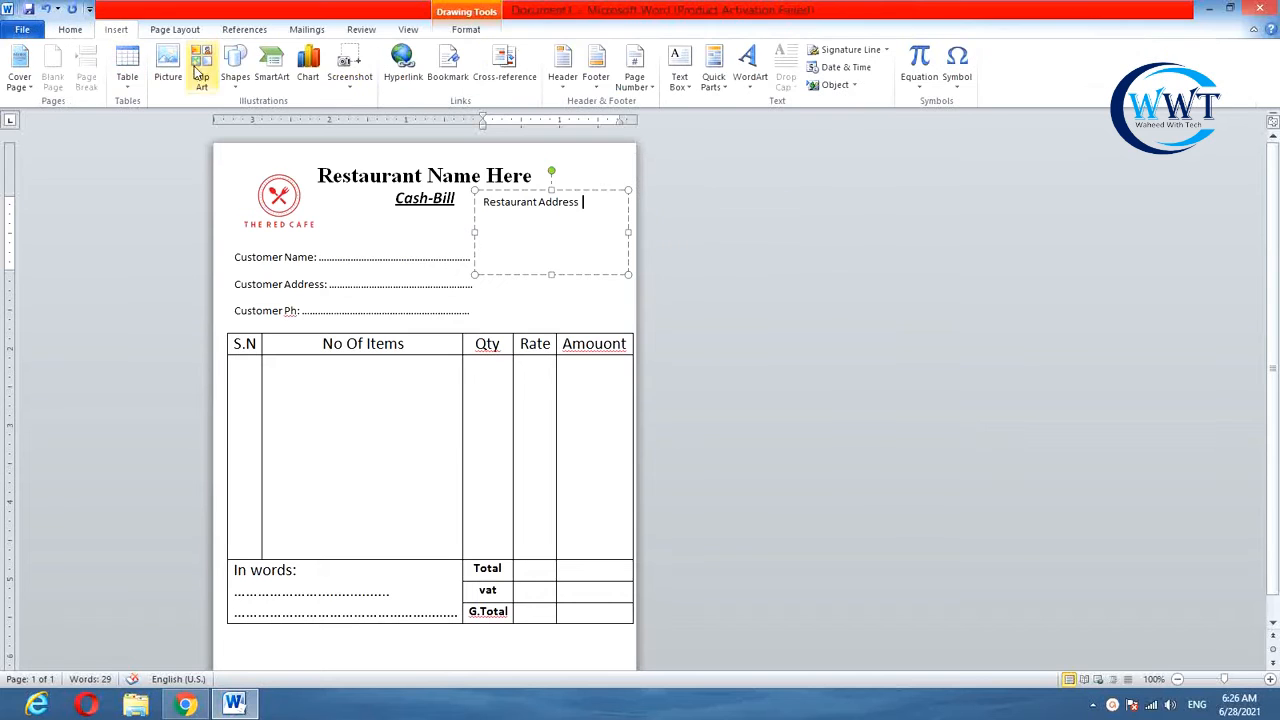
- Insert the map pin icon and shrink it onto the Restaurant Address line
click(178, 72)
scroll(387, 272, down, 5)
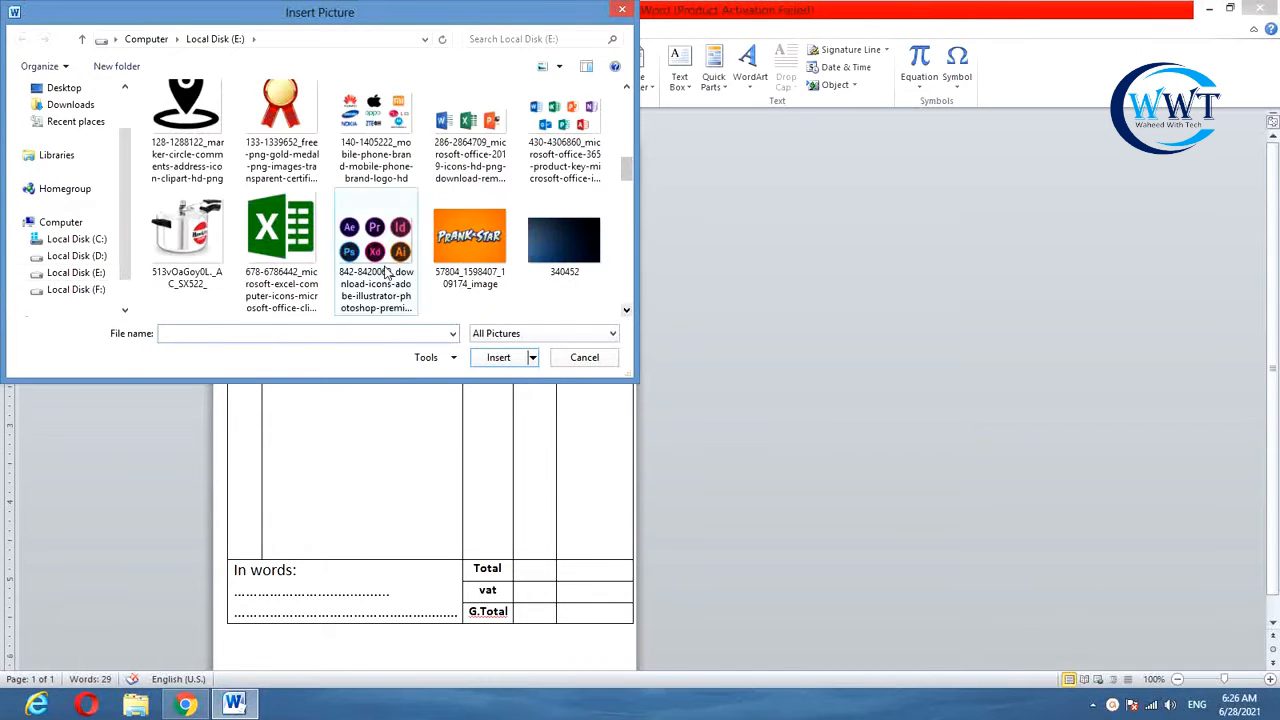
scroll(387, 272, up, 3)
click(188, 118)
click(498, 357)
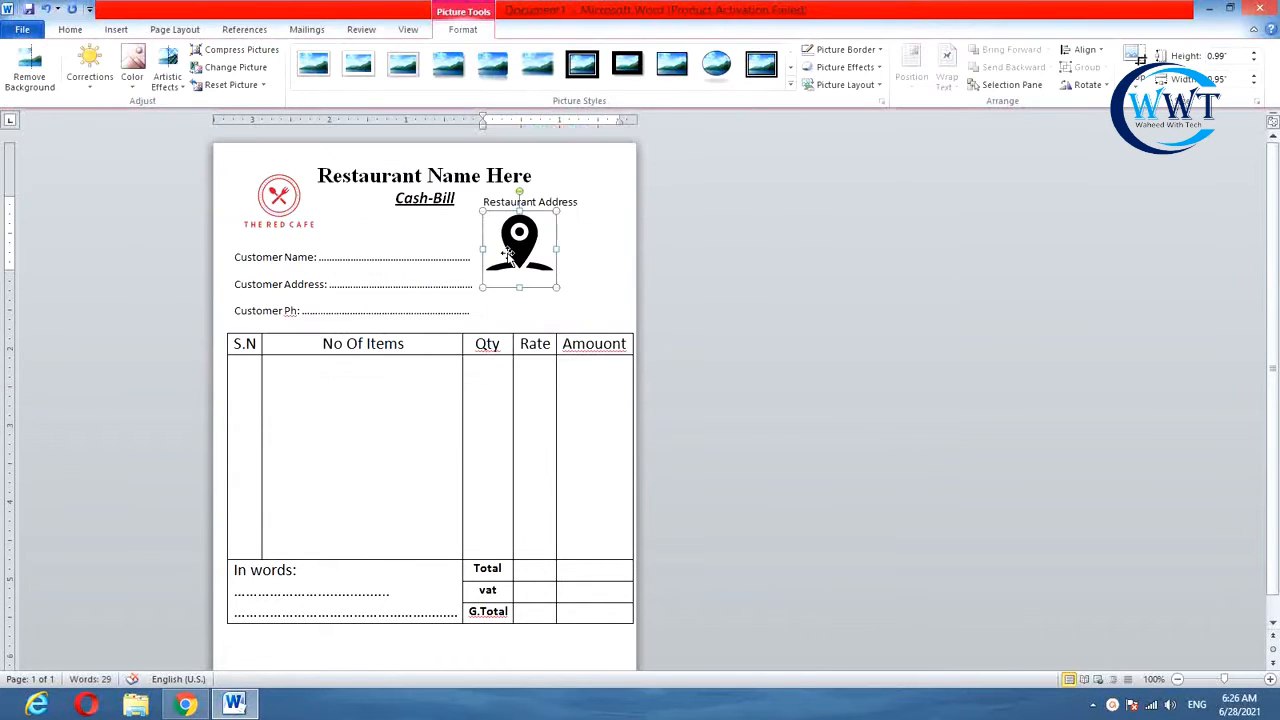
right_click(508, 256)
click(499, 258)
drag(556, 287, 519, 248)
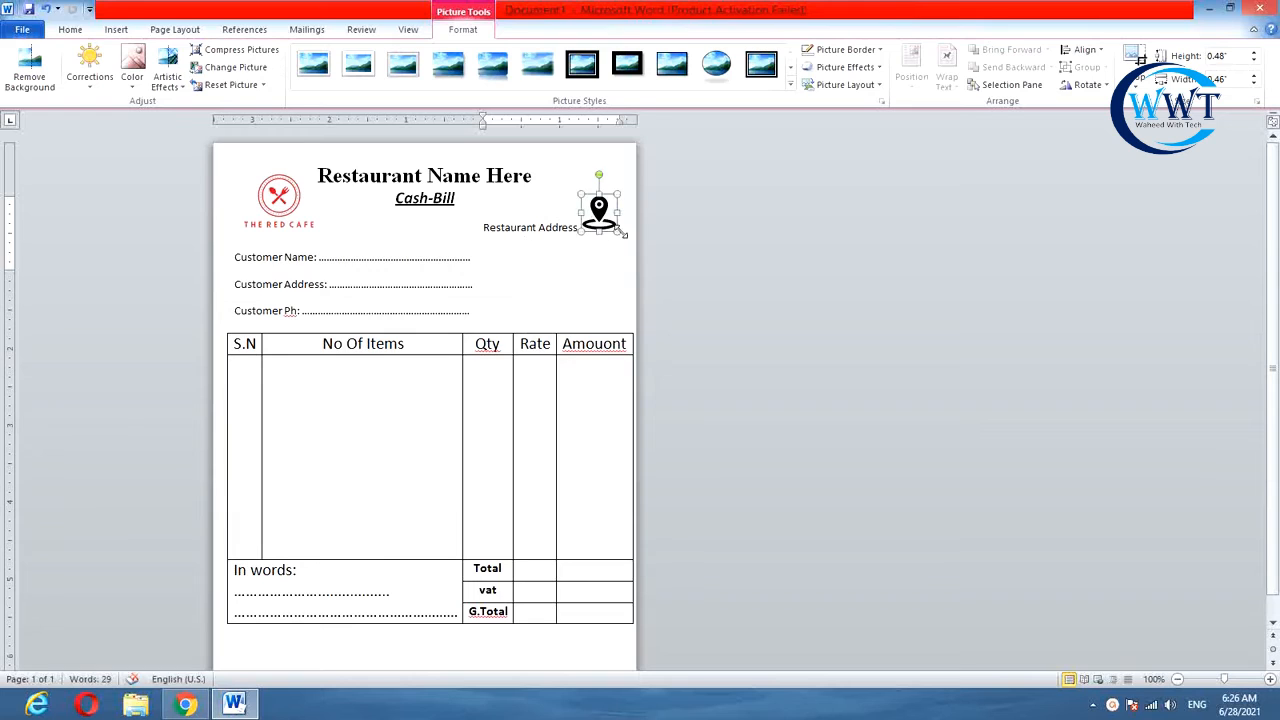
drag(620, 231, 611, 234)
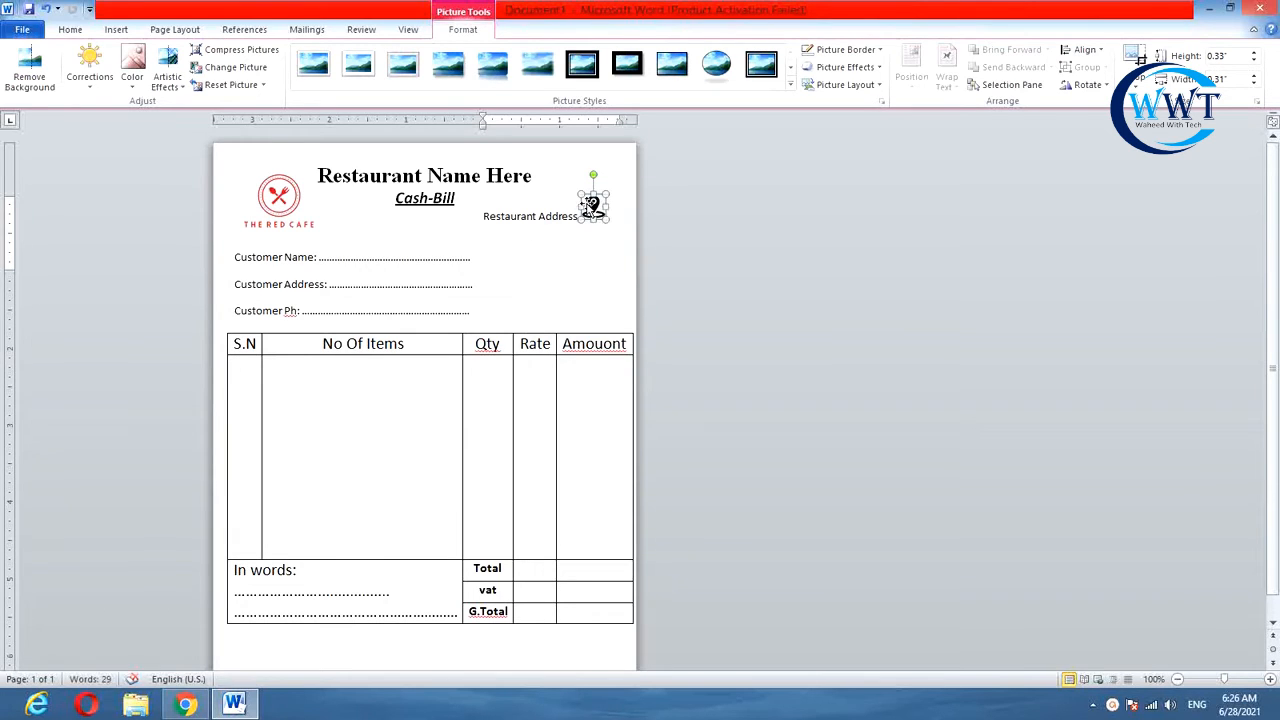
click(598, 212)
- Type the sample restaurant e-mail address on a new line with no space after
click(587, 259)
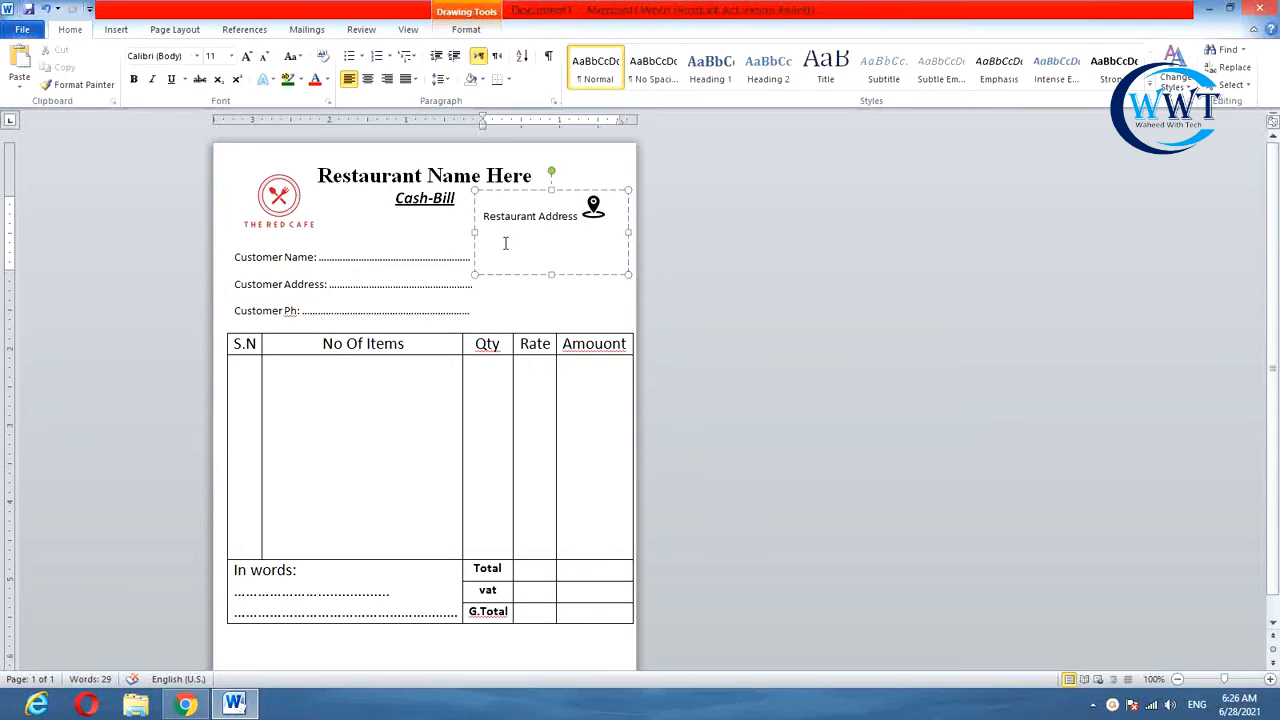
key(Return)
text(D)
click(116, 30)
click(86, 31)
click(443, 81)
click(481, 218)
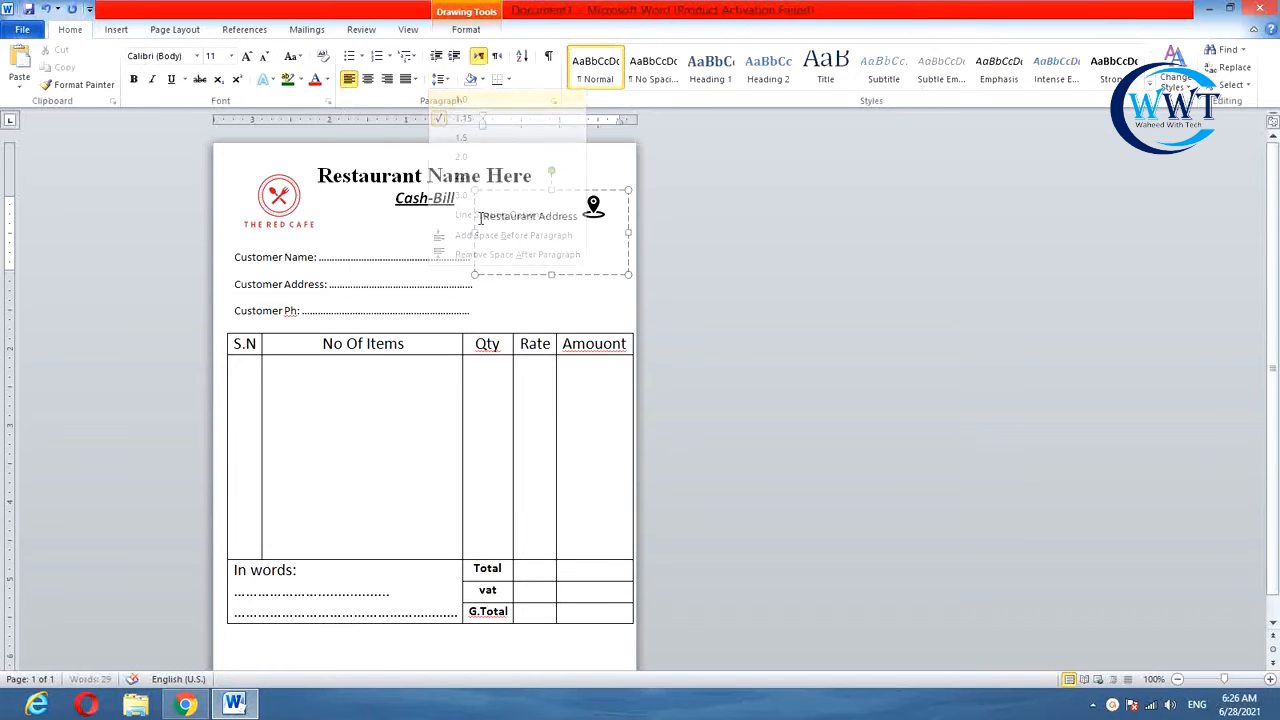
click(441, 80)
click(467, 255)
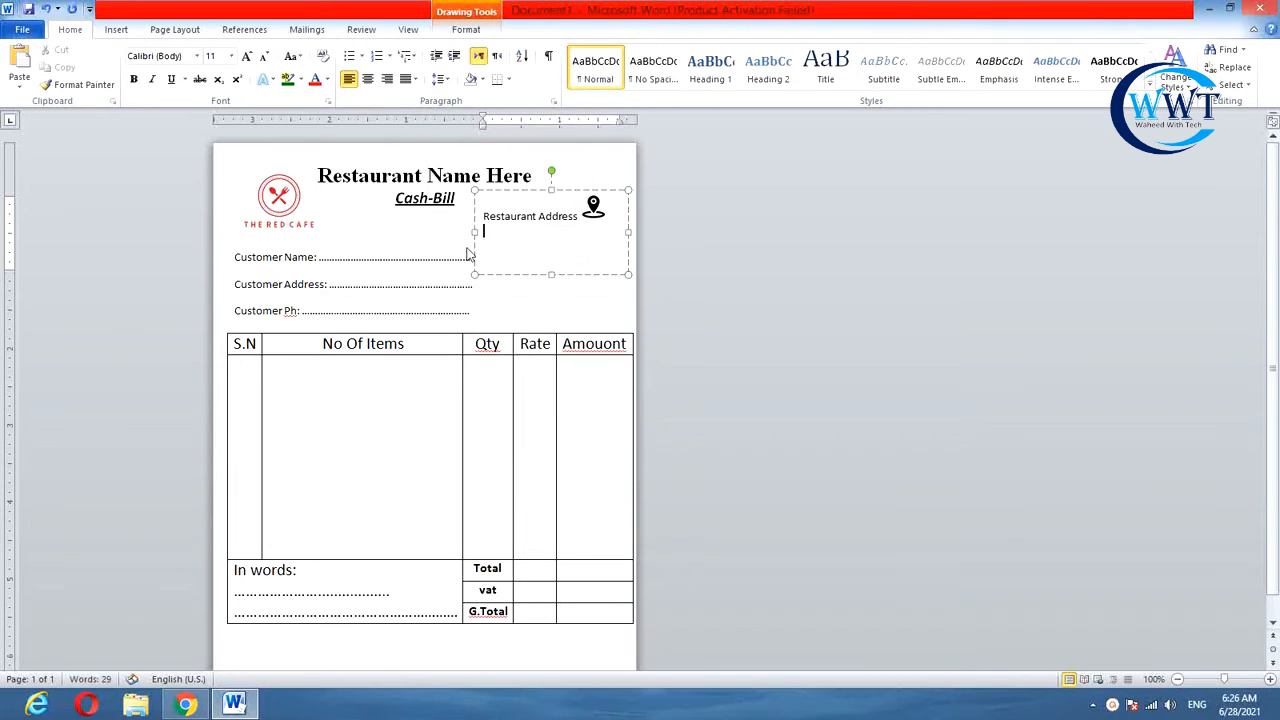
text(Restaurant@gmail.com)
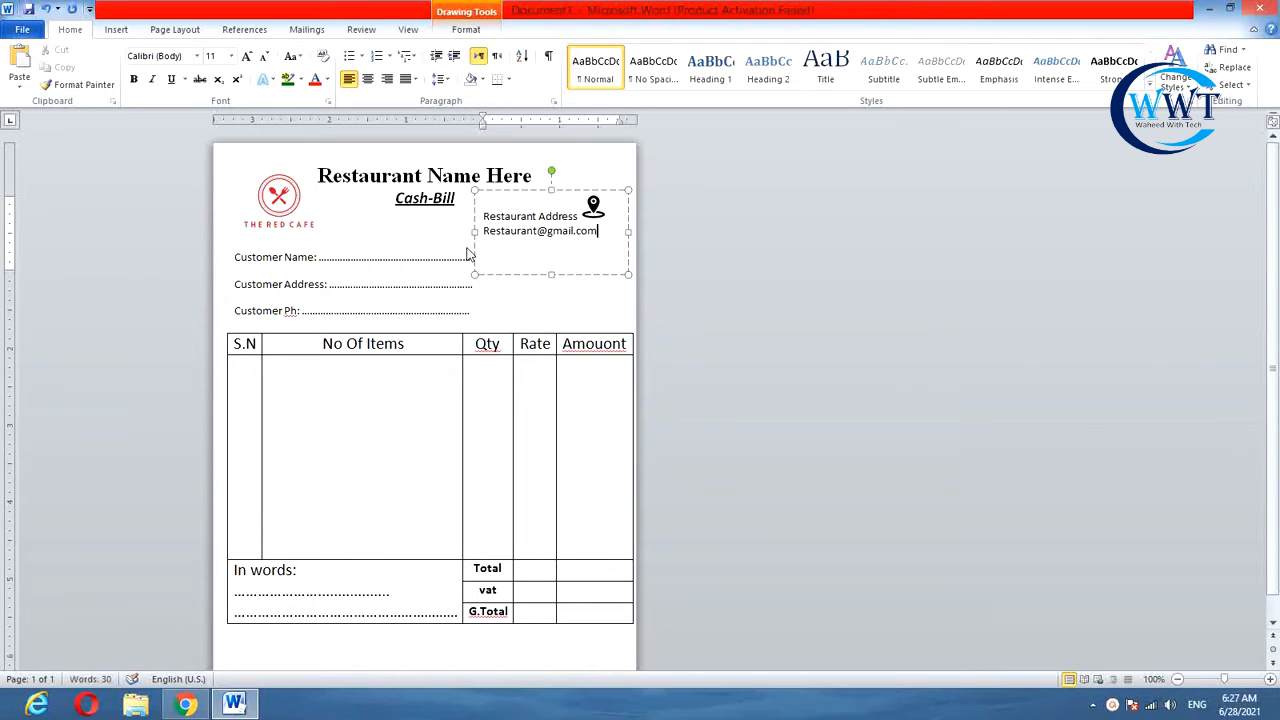
- Insert the mail icon, shrink it, and place it beside the e-mail address
click(116, 29)
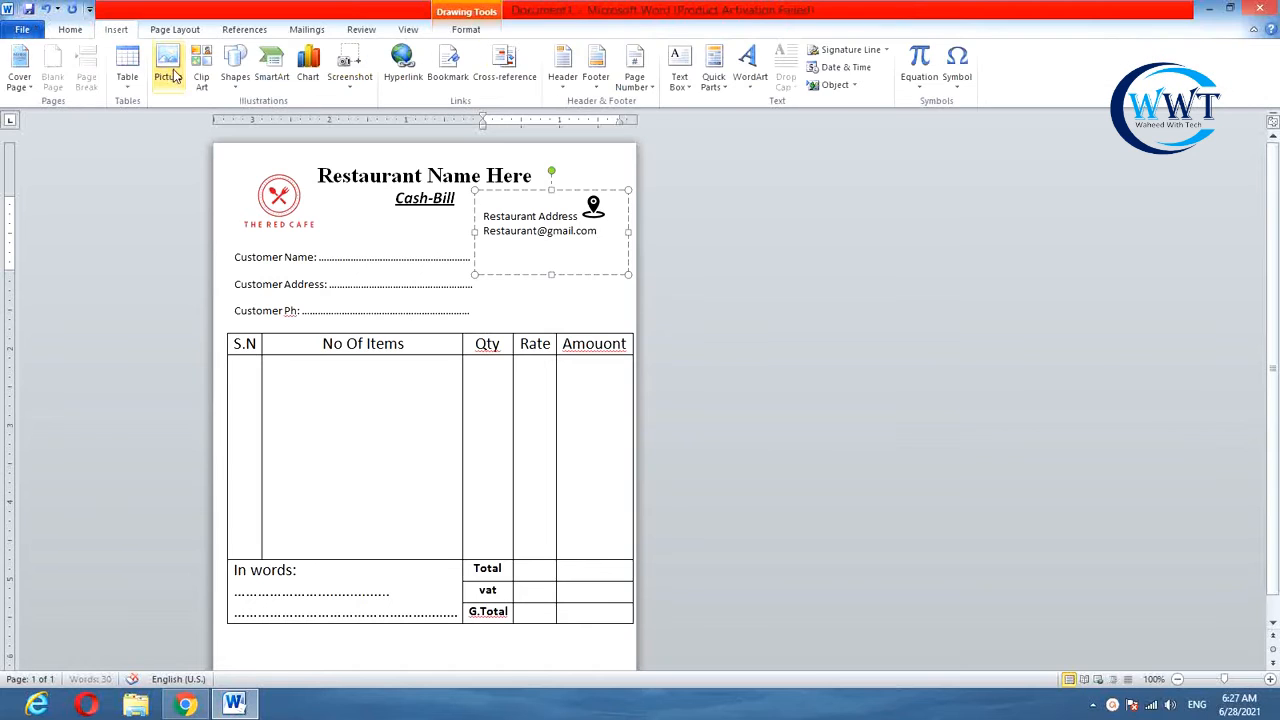
click(163, 62)
scroll(470, 200, down, 6)
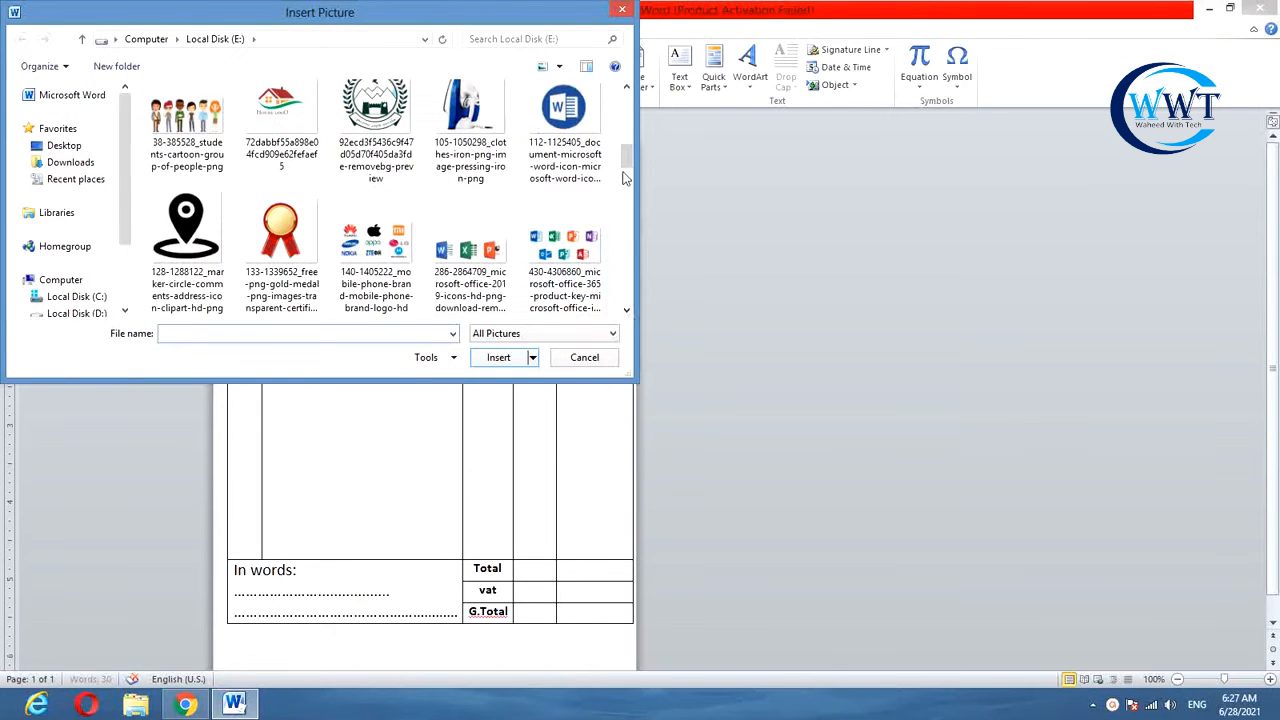
scroll(470, 200, up, 2)
click(470, 140)
click(498, 357)
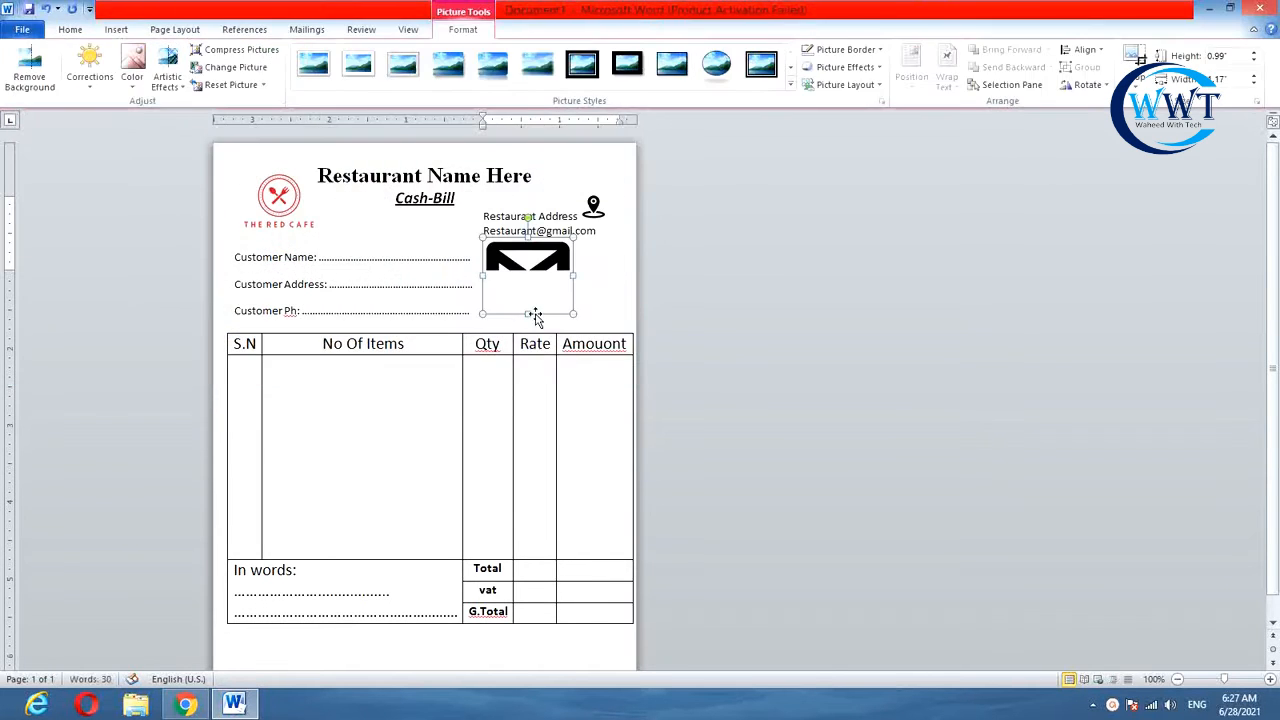
drag(528, 314, 524, 263)
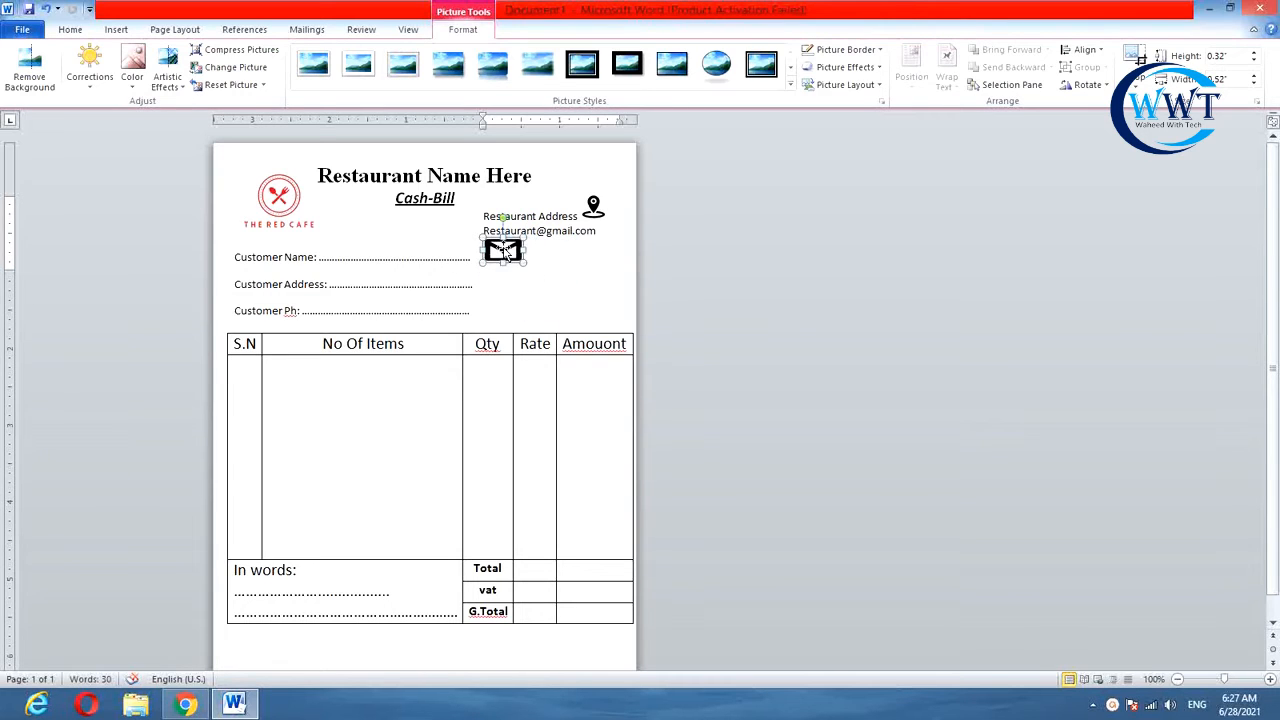
drag(503, 250, 605, 232)
- Type 'Restaurant.com' on a new line in the contact box
click(620, 238)
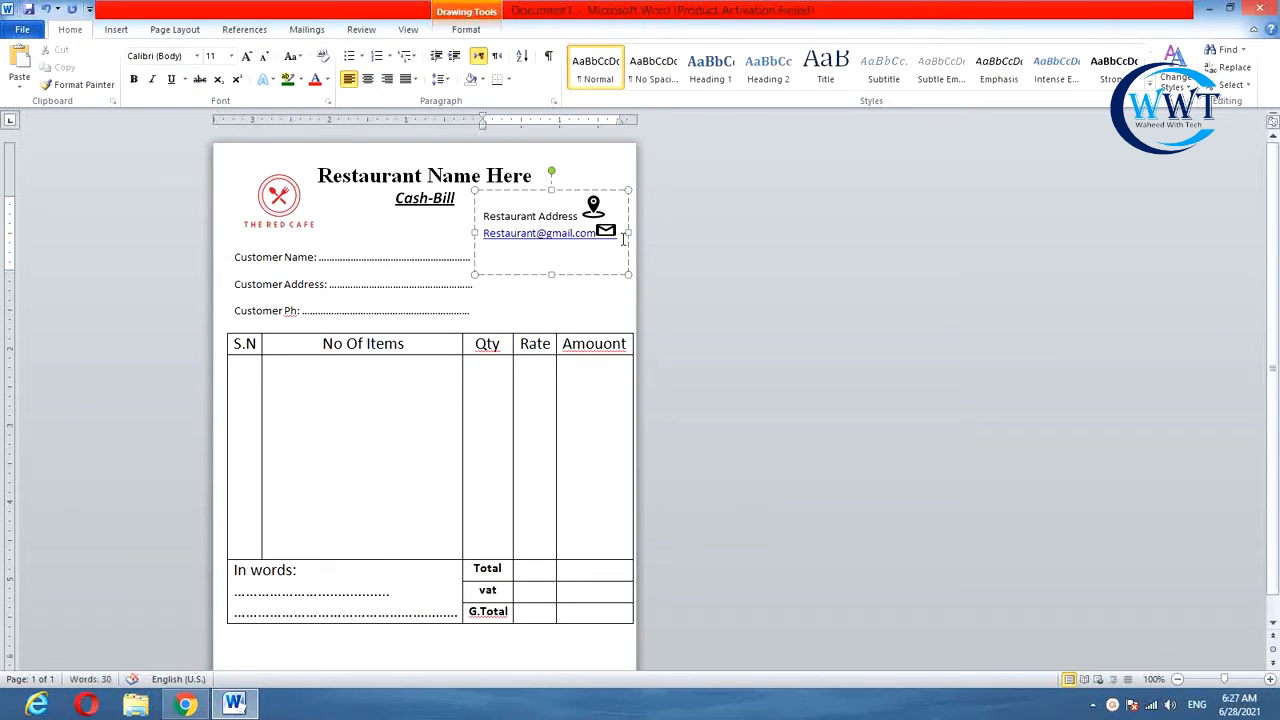
text(Restaurant.com)
- Insert the globe image and place it beside Restaurant.com
click(116, 29)
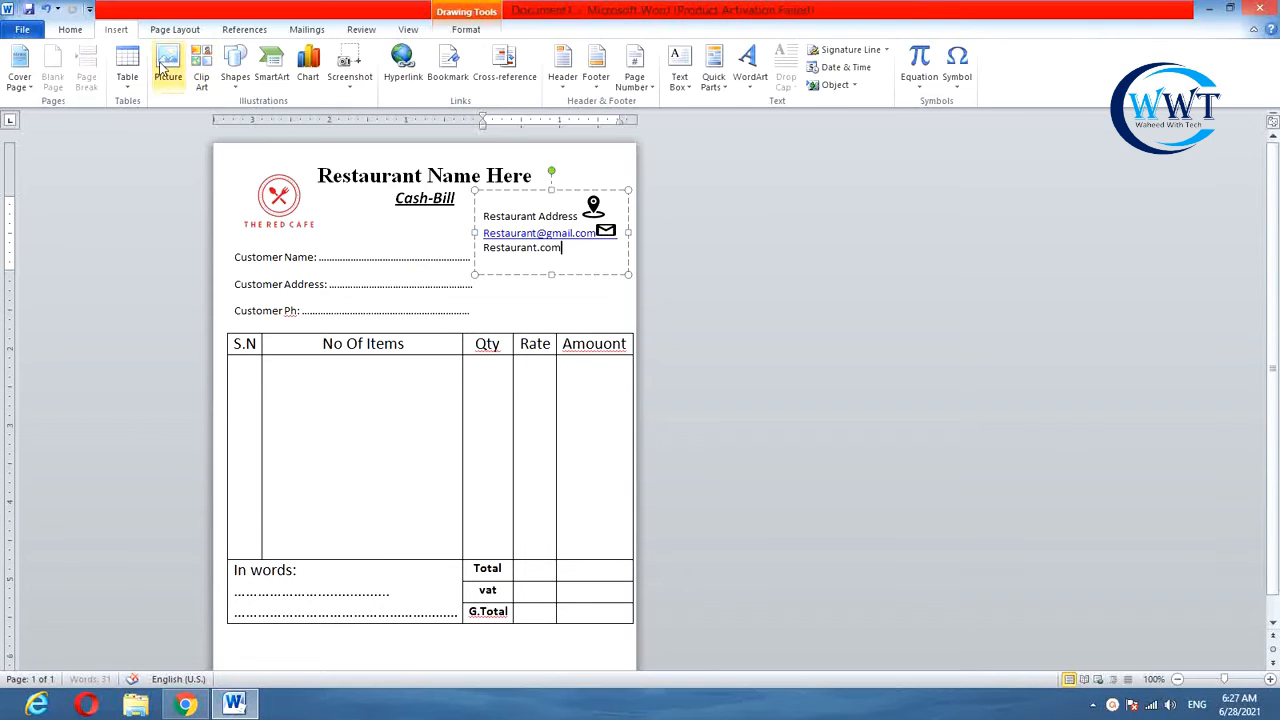
click(165, 65)
drag(626, 311, 507, 281)
click(404, 236)
click(466, 238)
click(496, 356)
drag(572, 256, 582, 264)
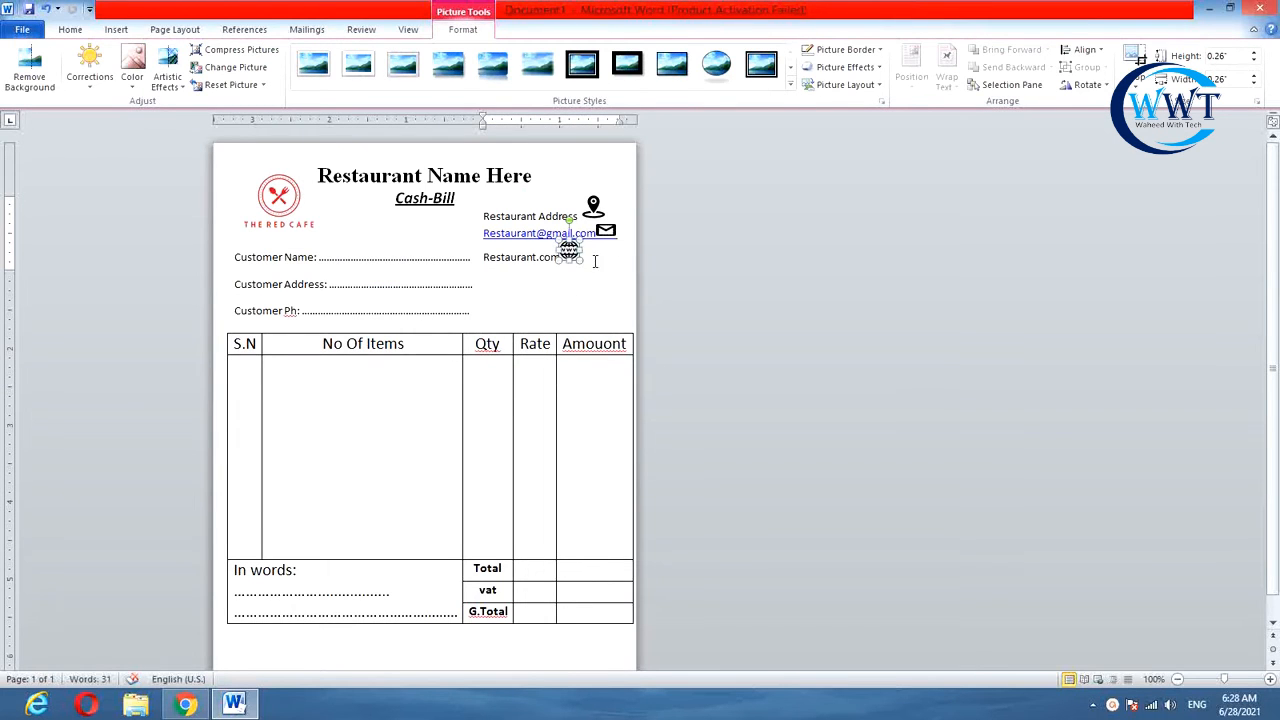
click(550, 278)
- Drag the contact text box's bottom edge down to make it taller
click(562, 275)
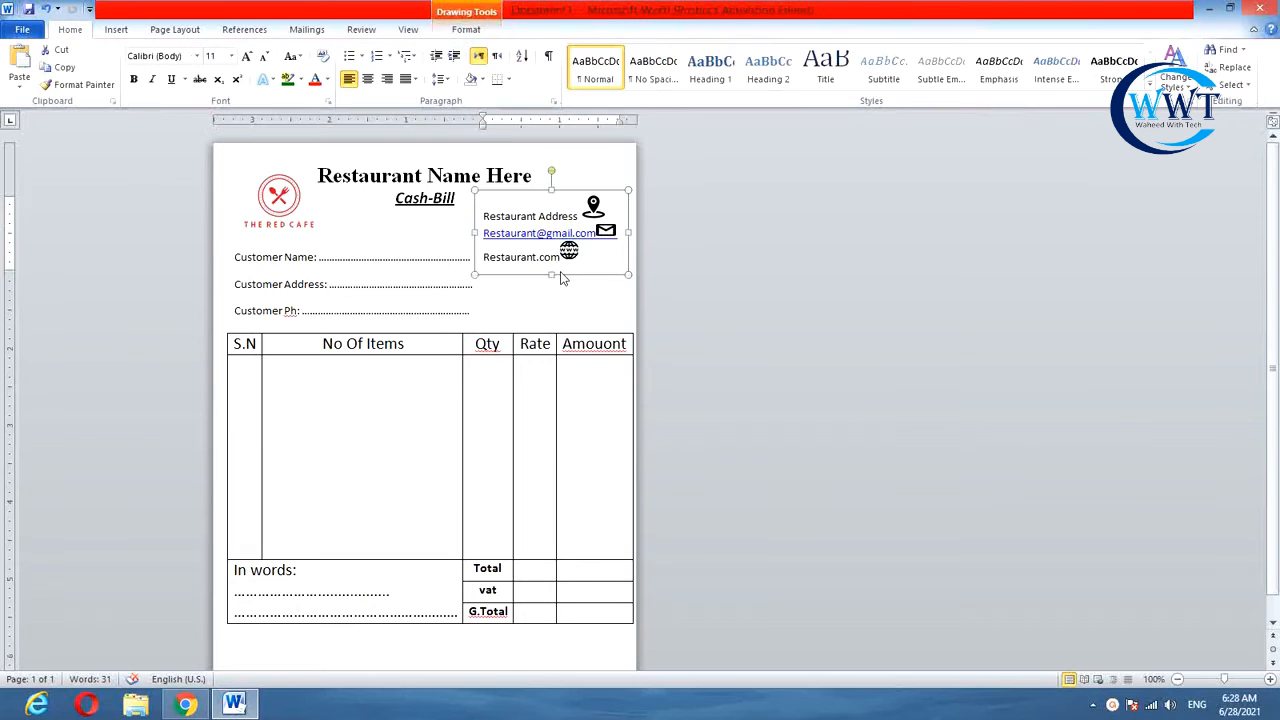
click(561, 264)
click(561, 264)
drag(552, 275, 552, 289)
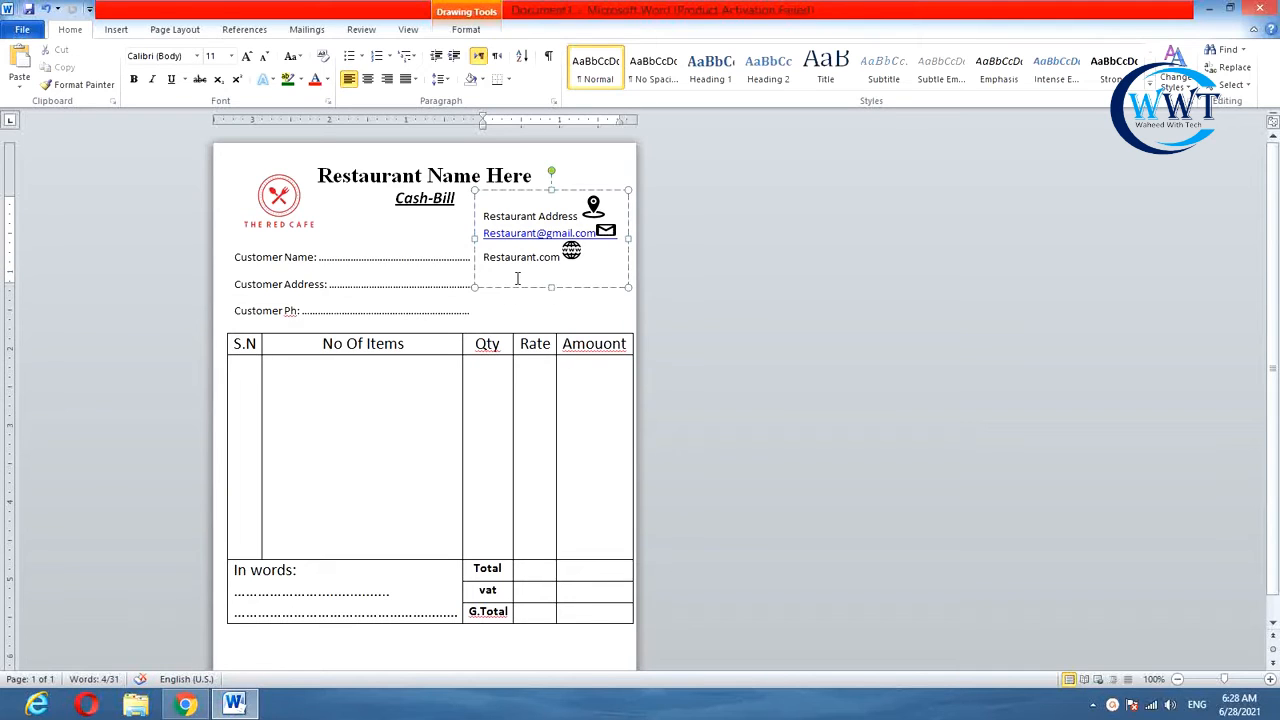
click(517, 278)
click(446, 82)
click(484, 254)
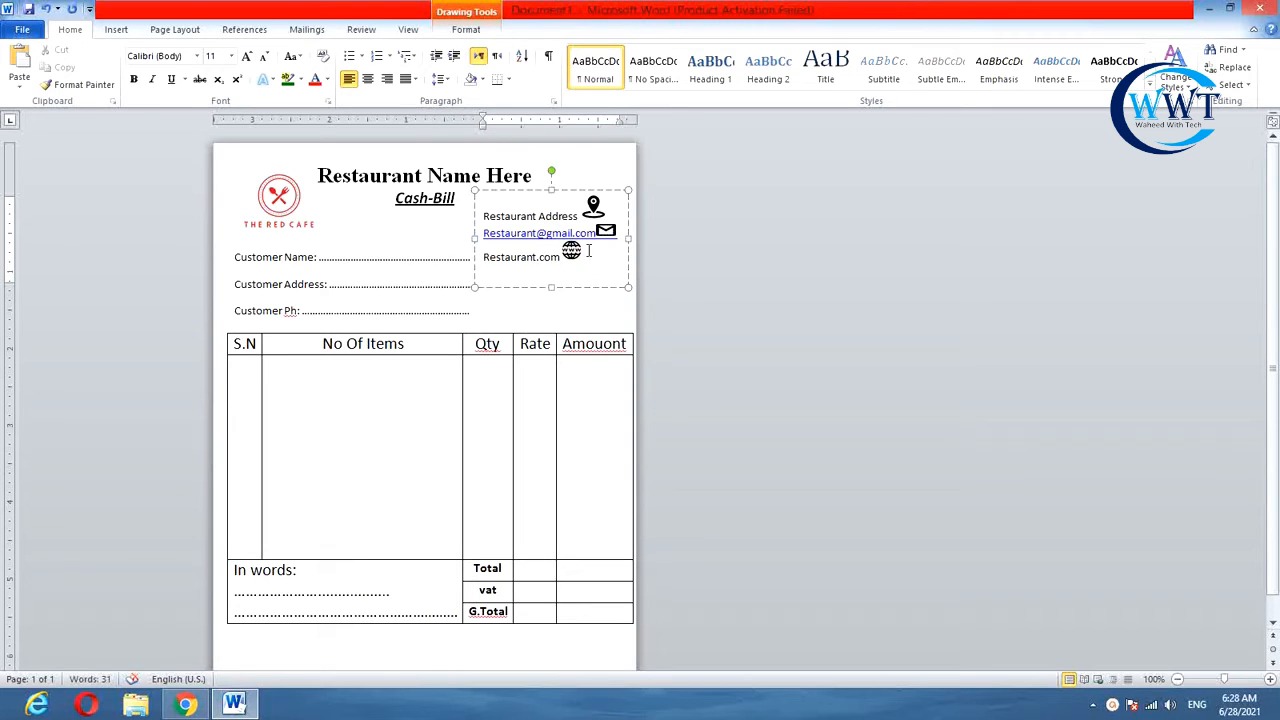
- Extend the contact box and type 'Restaurant No:' on a new line
drag(551, 287, 551, 306)
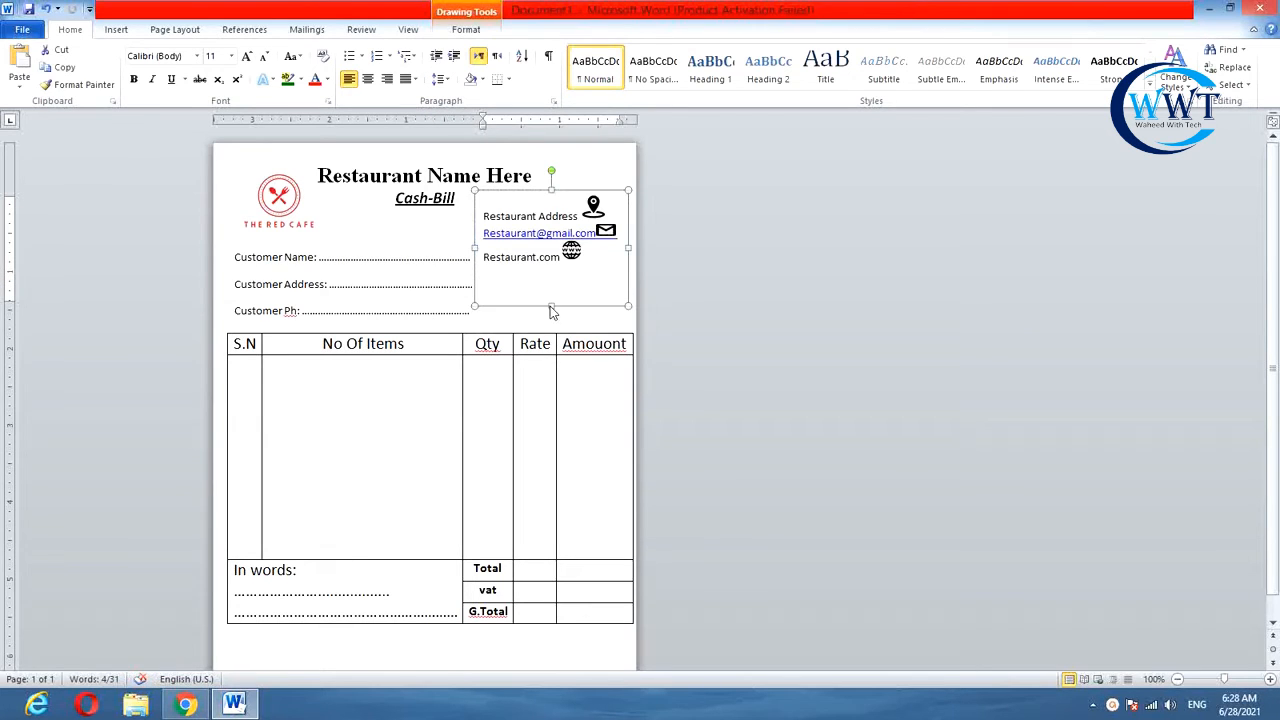
click(545, 284)
text(Phon)
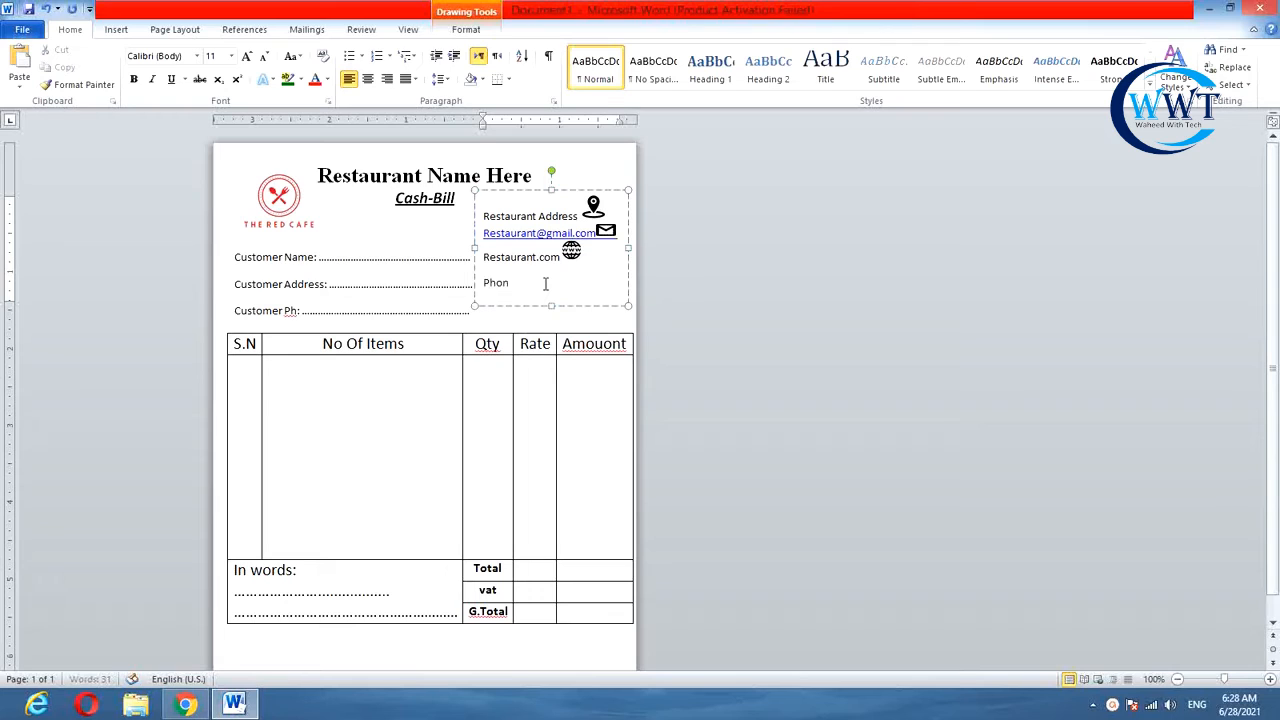
text(e Number:)
text(Restaurant)
text( No:)
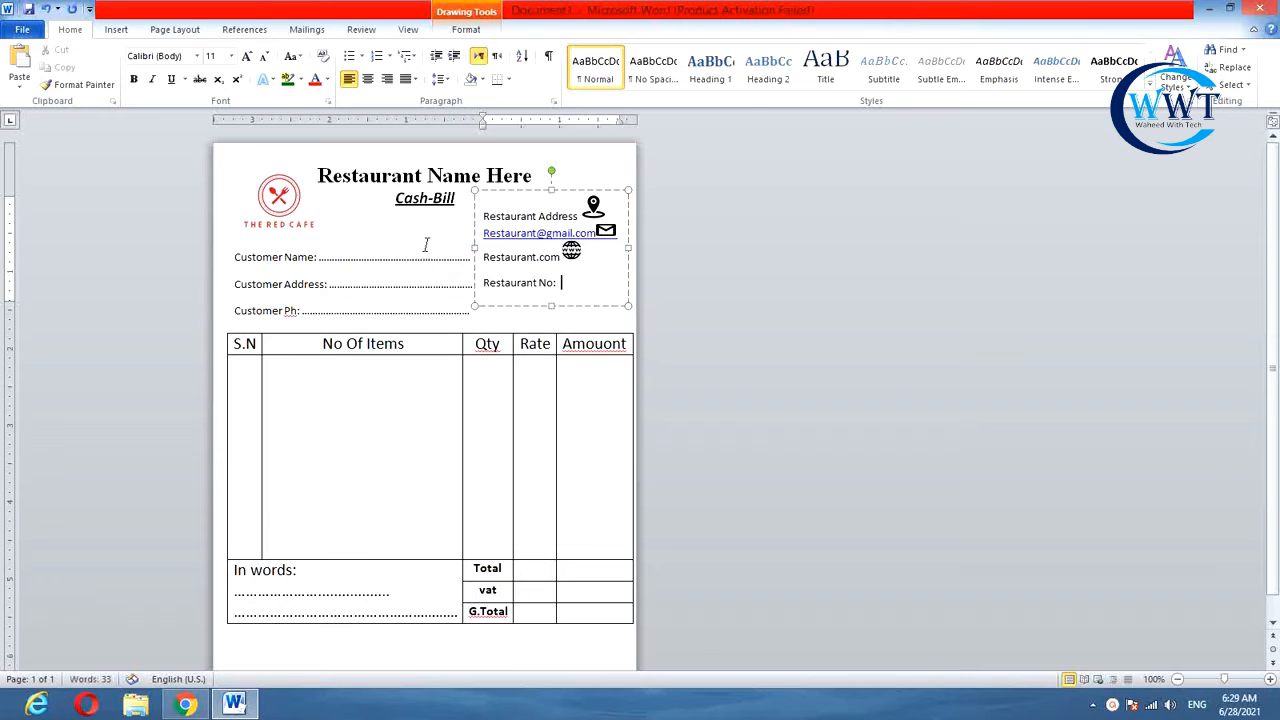
- Insert the telephone icon and shrink it beside Restaurant No:
click(116, 29)
click(170, 82)
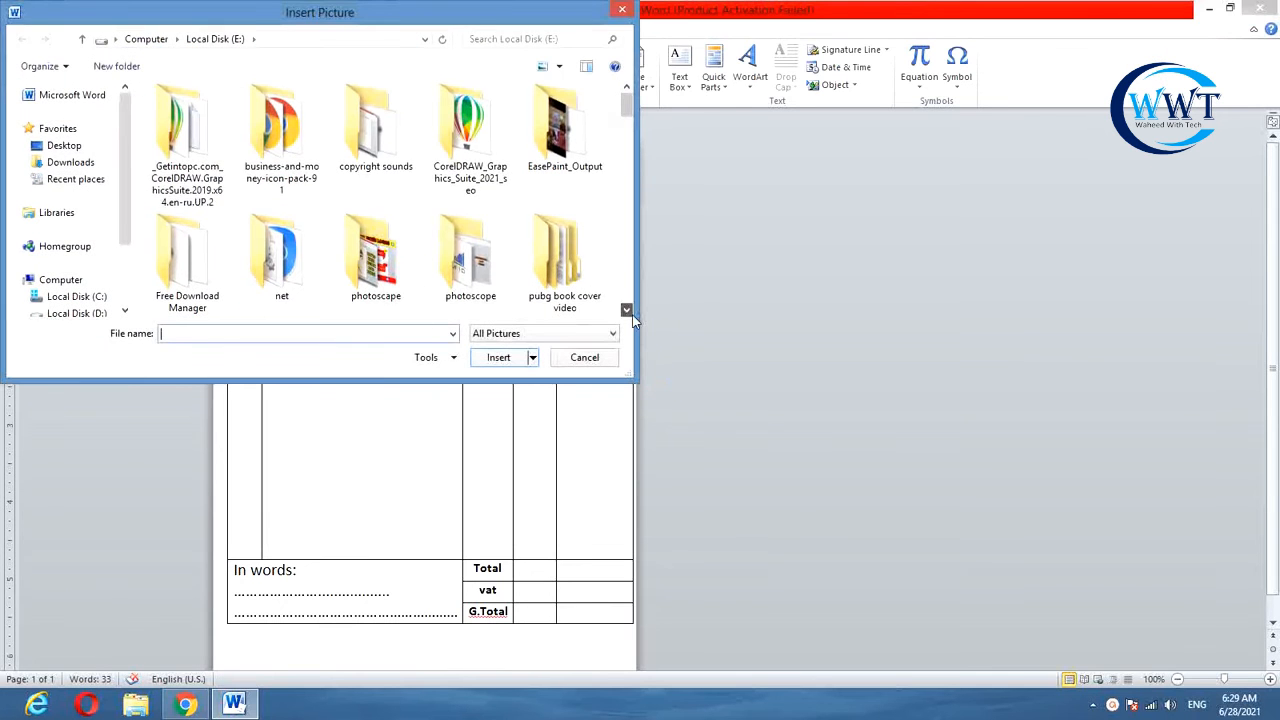
scroll(632, 314, down, 5)
scroll(632, 314, down, 3)
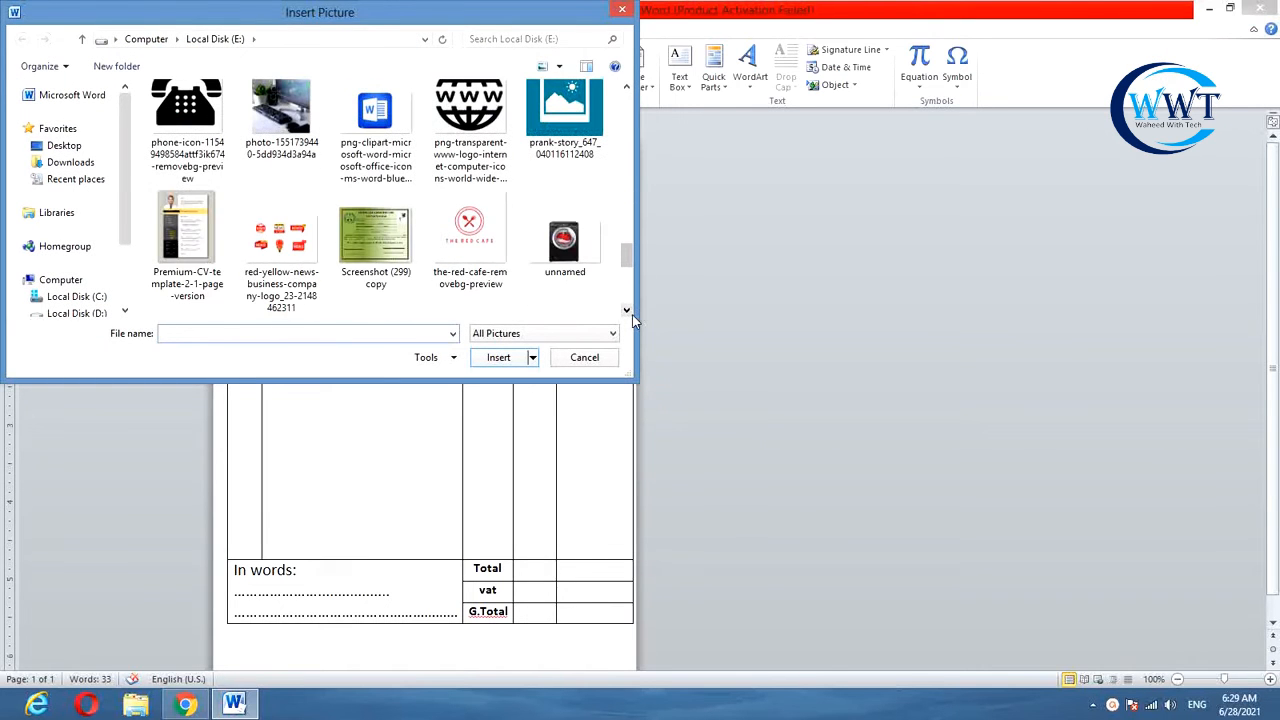
click(187, 120)
click(505, 357)
drag(588, 396, 511, 323)
click(532, 397)
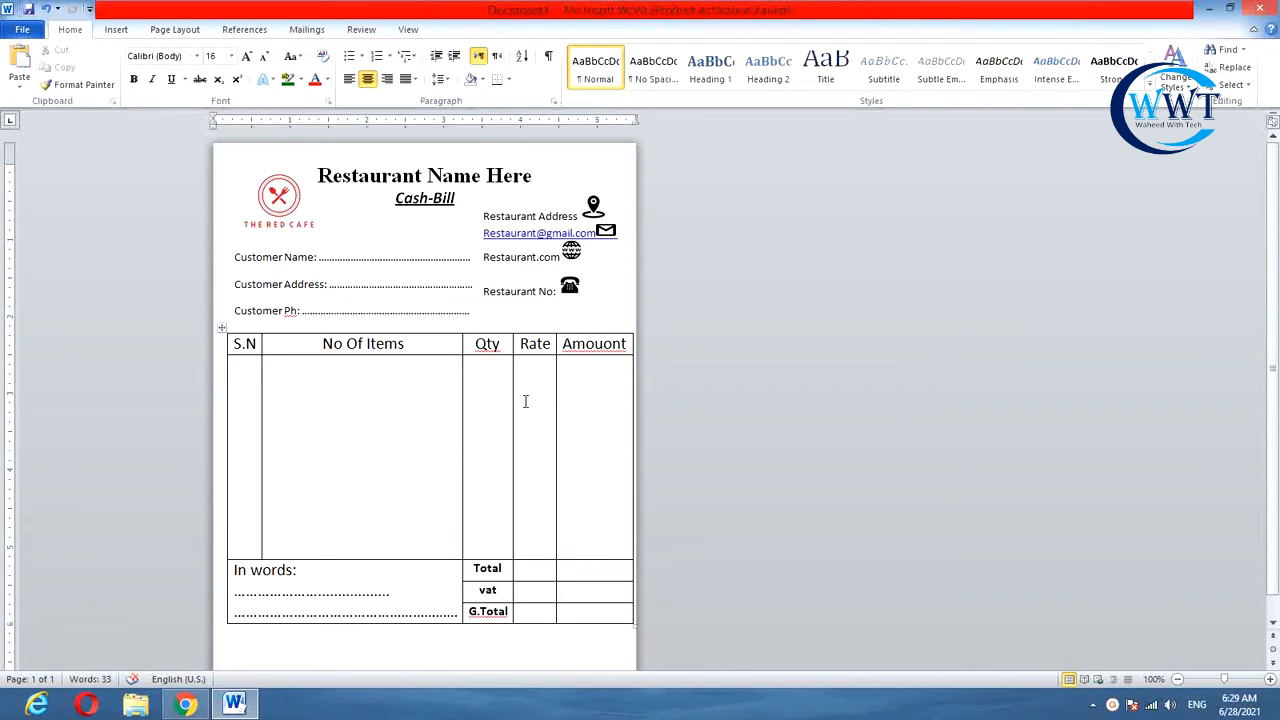
- Draw a text box below the table on the left
scroll(367, 384, down, 1)
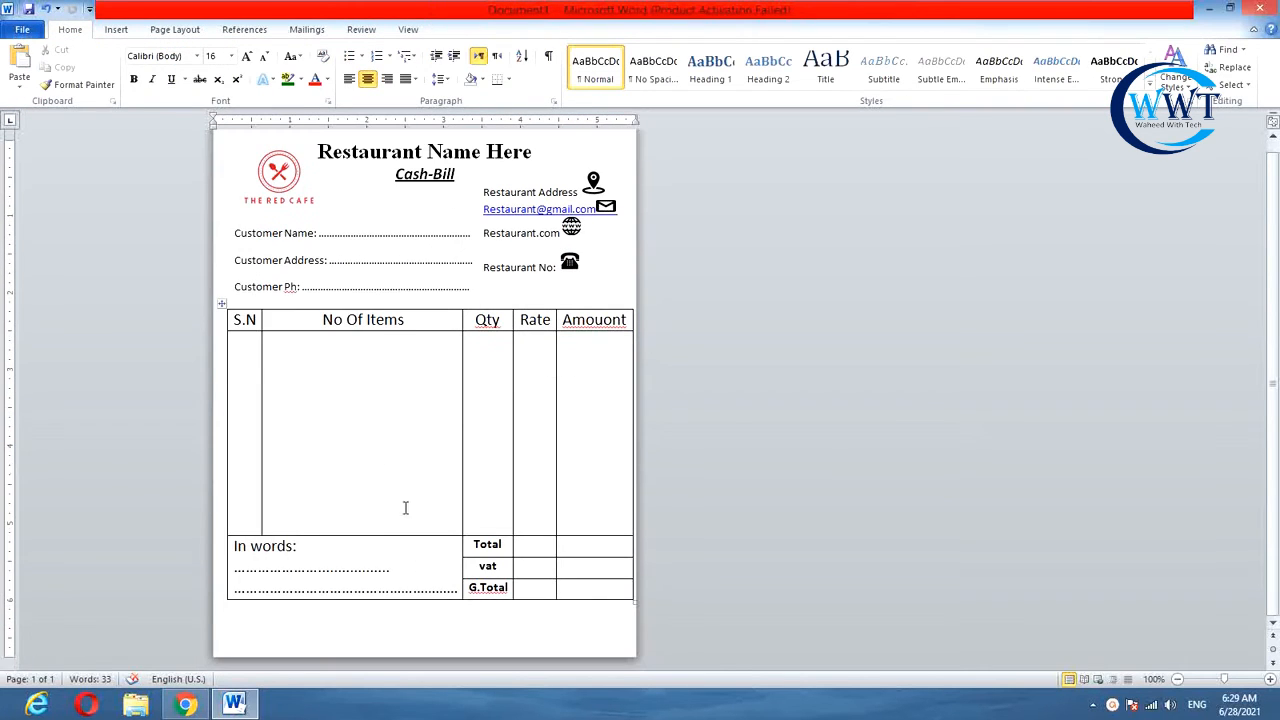
click(116, 29)
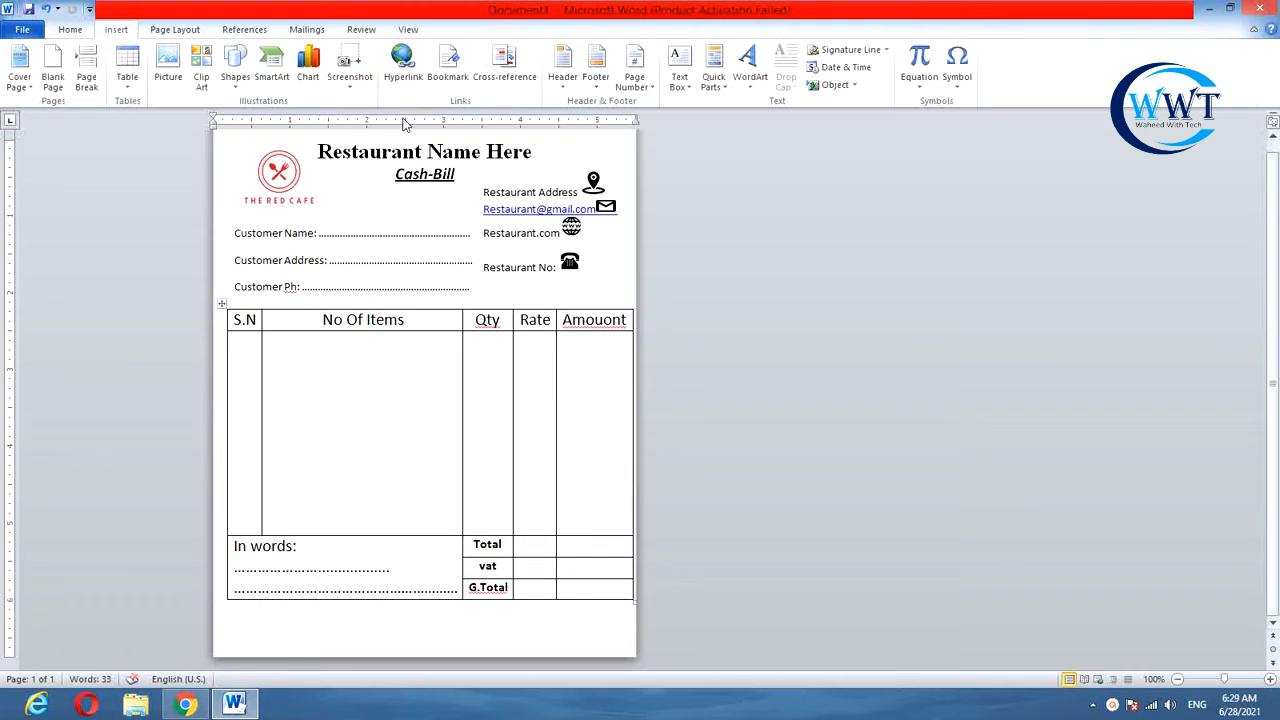
click(679, 70)
click(720, 557)
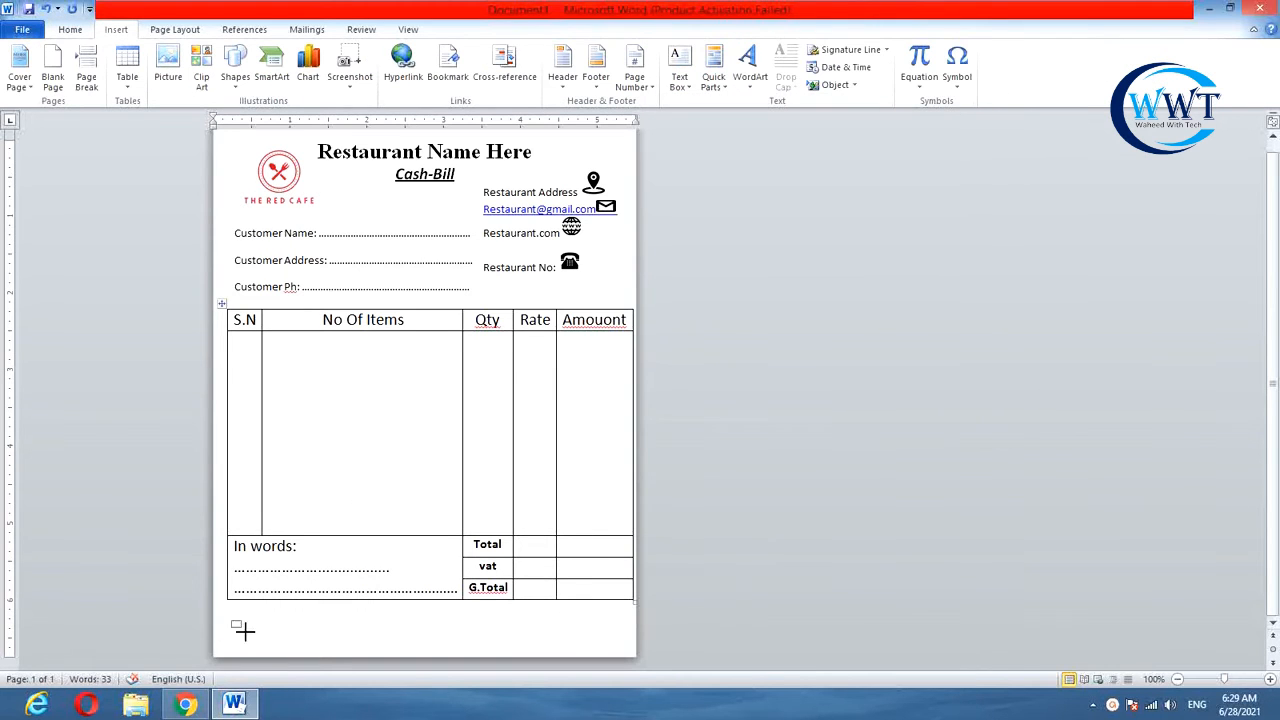
mouse_move(231, 621)
mouse_down()
mouse_move(349, 652)
mouse_move(582, 643)
mouse_up()
- Type 'Customer Sign.' in the box and make it taller
click(244, 636)
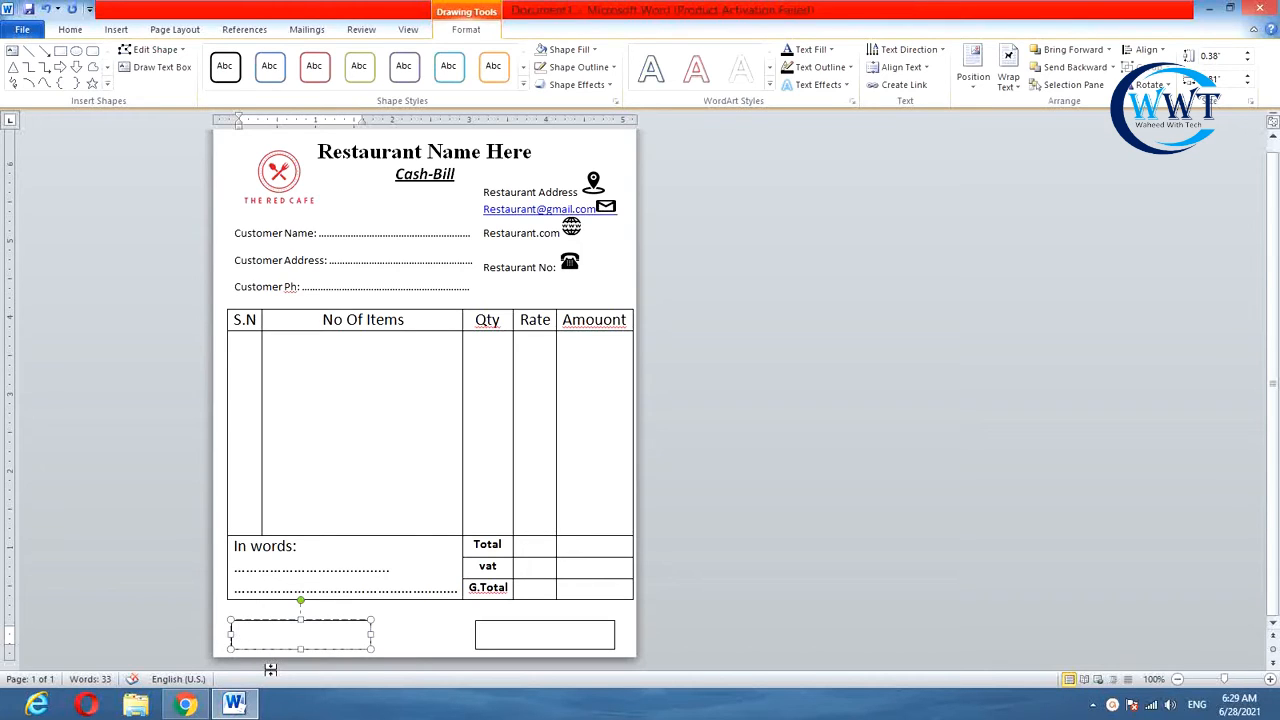
text(Customer Sign.)
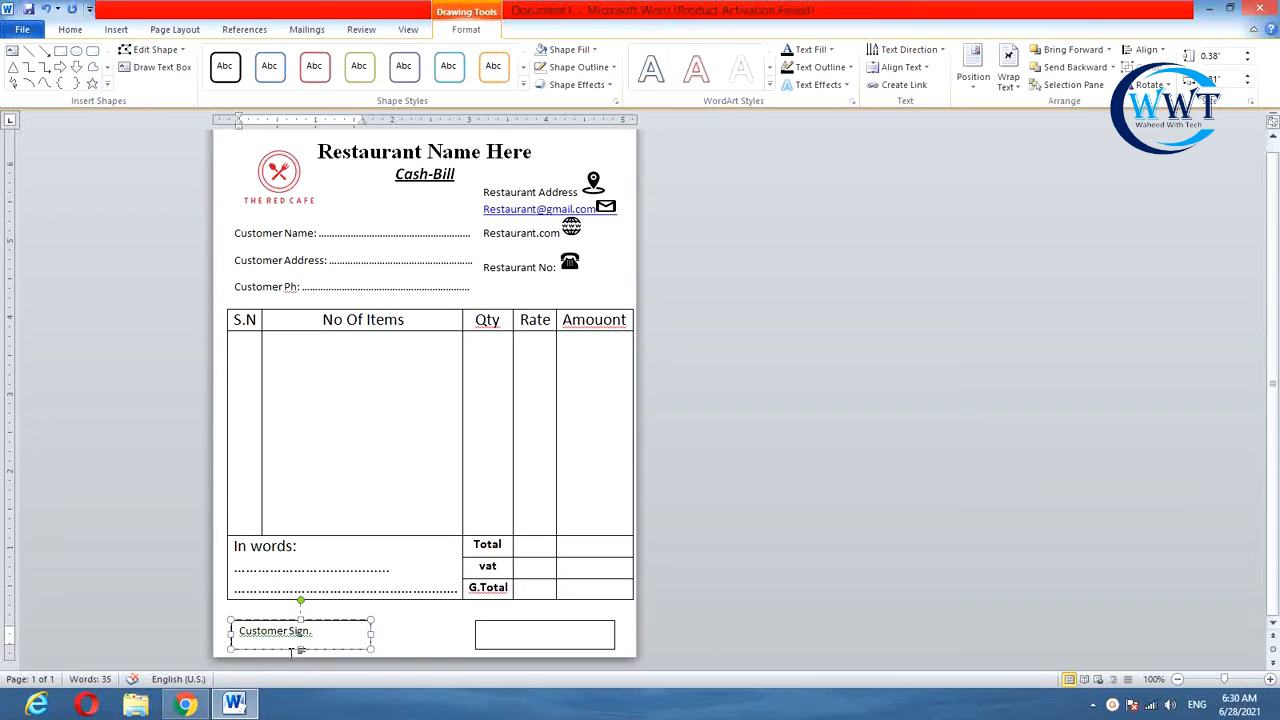
drag(291, 650, 301, 656)
click(320, 628)
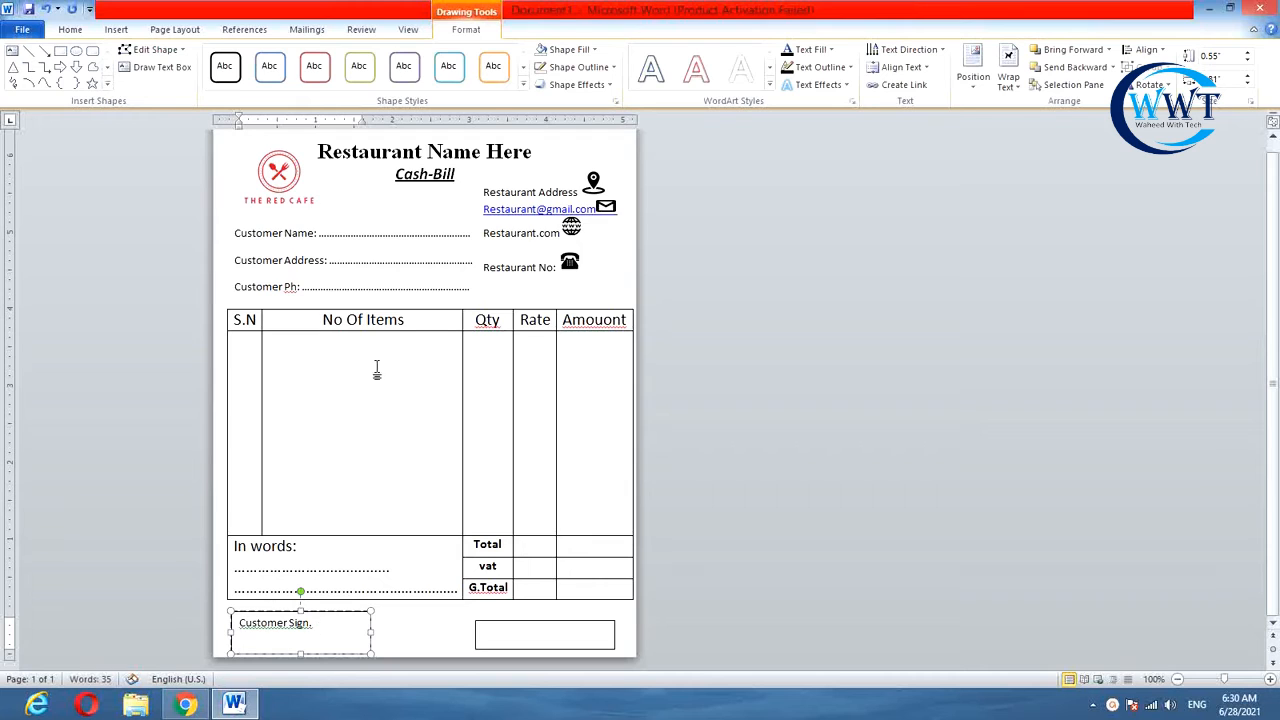
- Set single line spacing with no space after, then add a signature underline
click(70, 30)
click(447, 83)
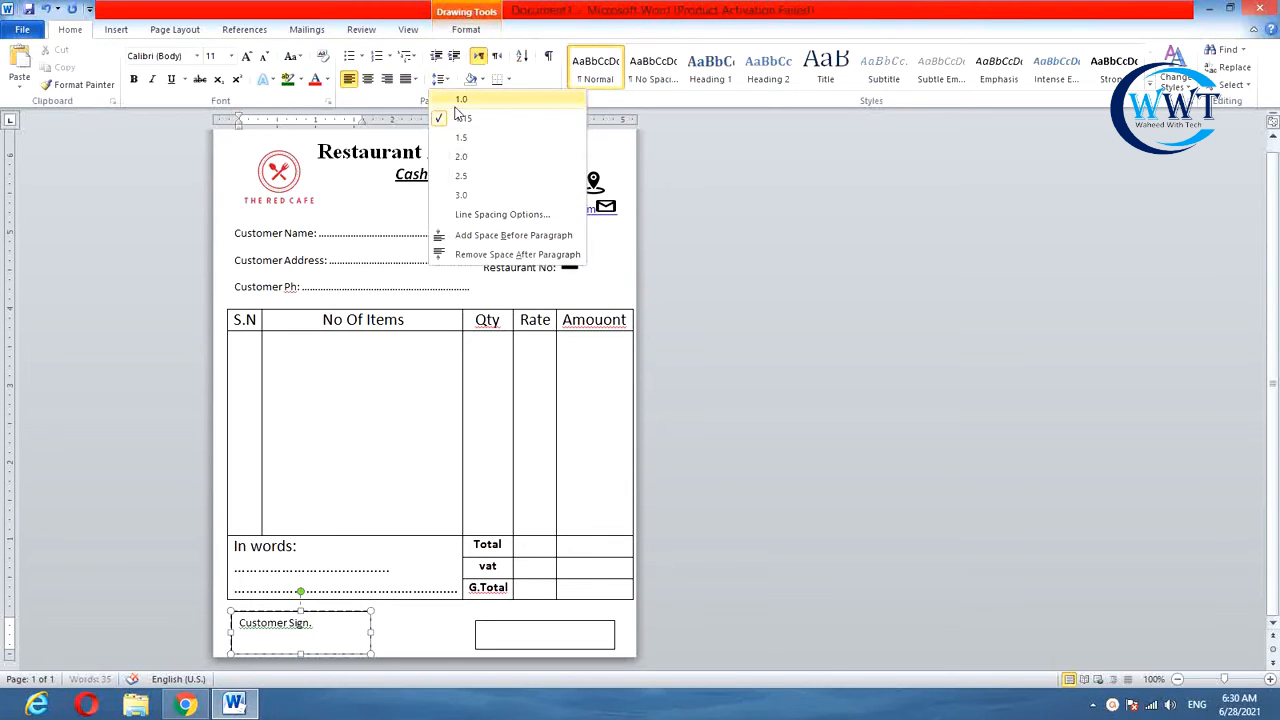
click(457, 105)
click(445, 82)
click(488, 256)
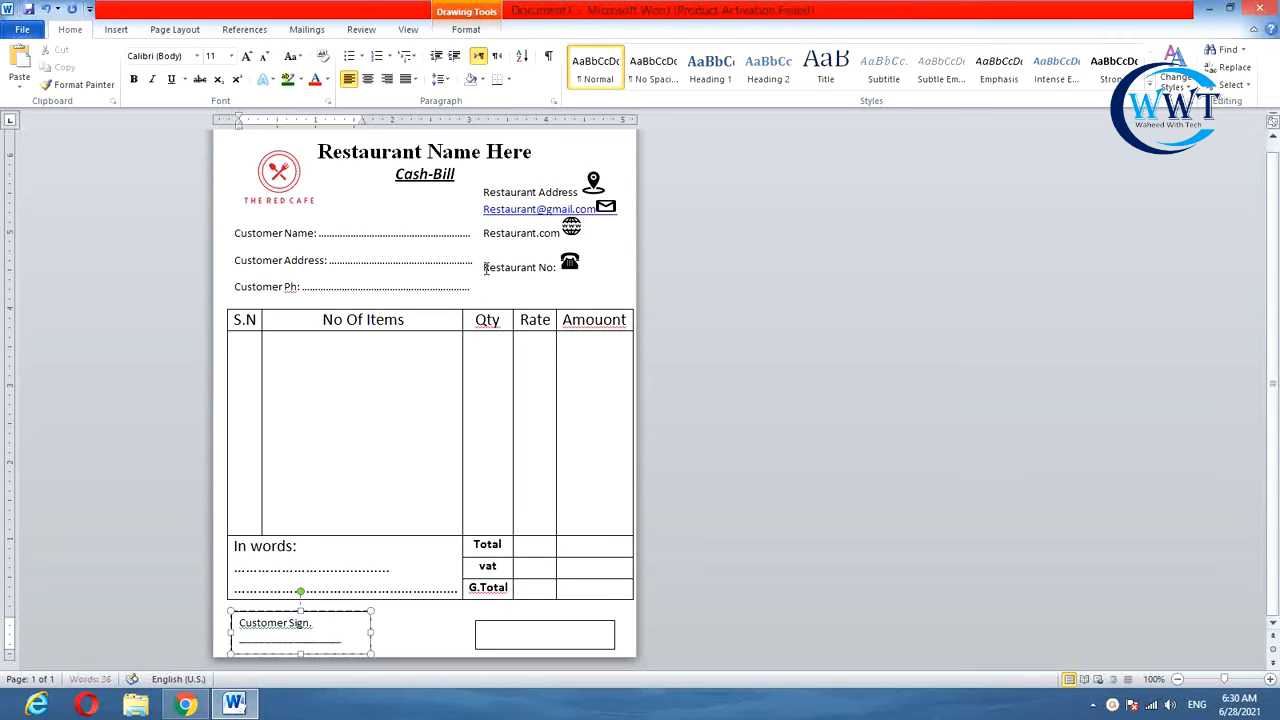
text(__)
click(529, 636)
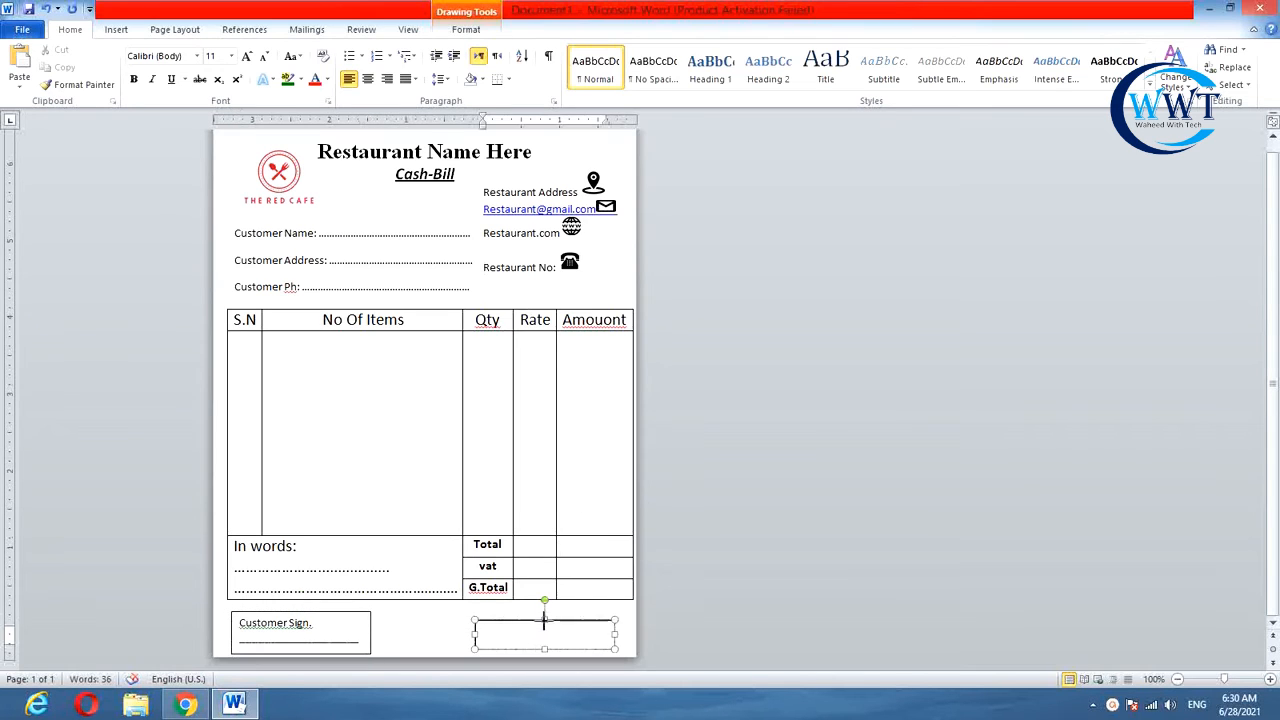
- Resize the right box and type 'Giver Sign:' above a single-spaced underscore signature line
drag(545, 620, 544, 610)
drag(544, 649, 544, 655)
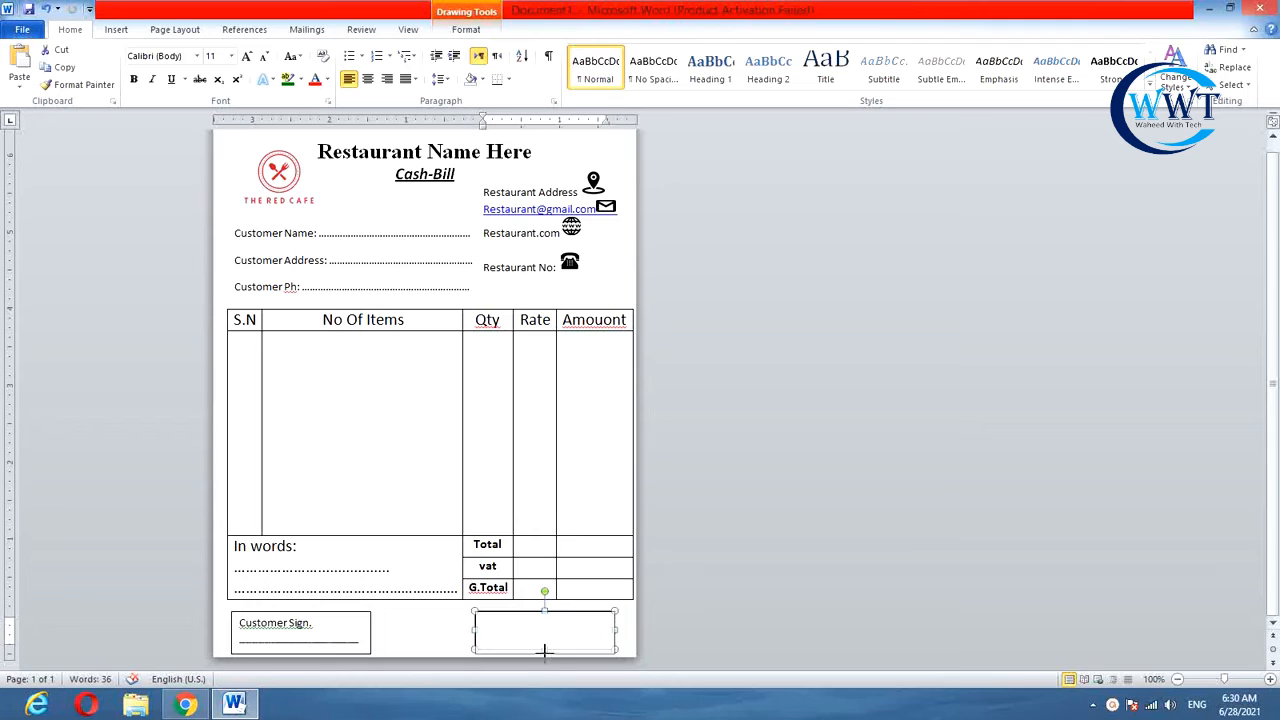
text(Giver)
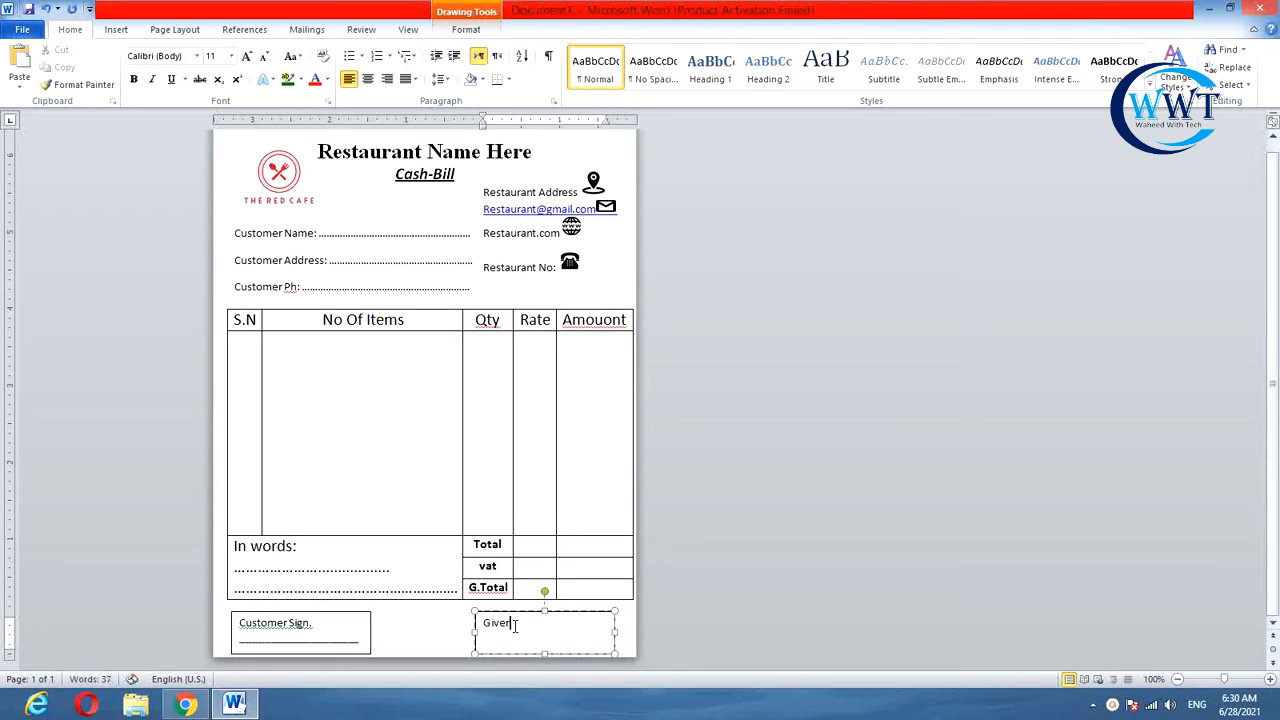
text( Sign:)
key(Return)
click(442, 80)
click(454, 103)
click(442, 80)
click(469, 256)
text(_________________)
- Remove the Customer Sign box's fill and the Giver Sign box's outline
click(312, 622)
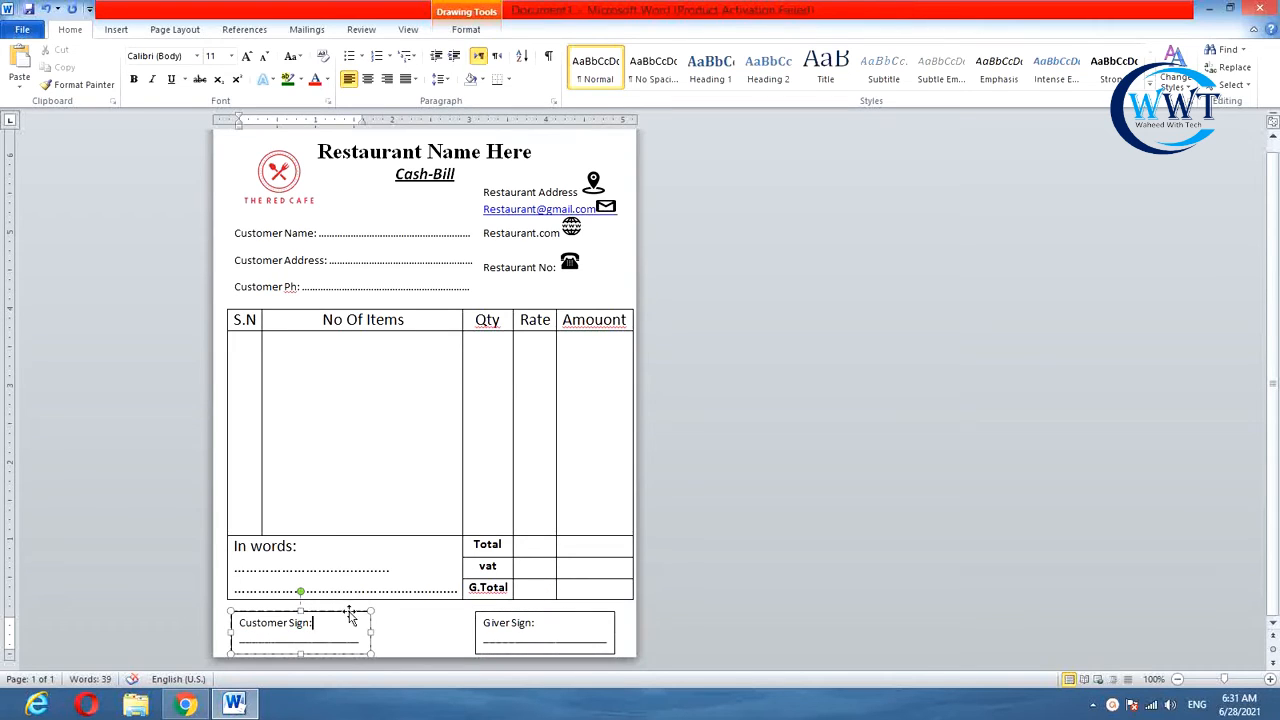
click(350, 613)
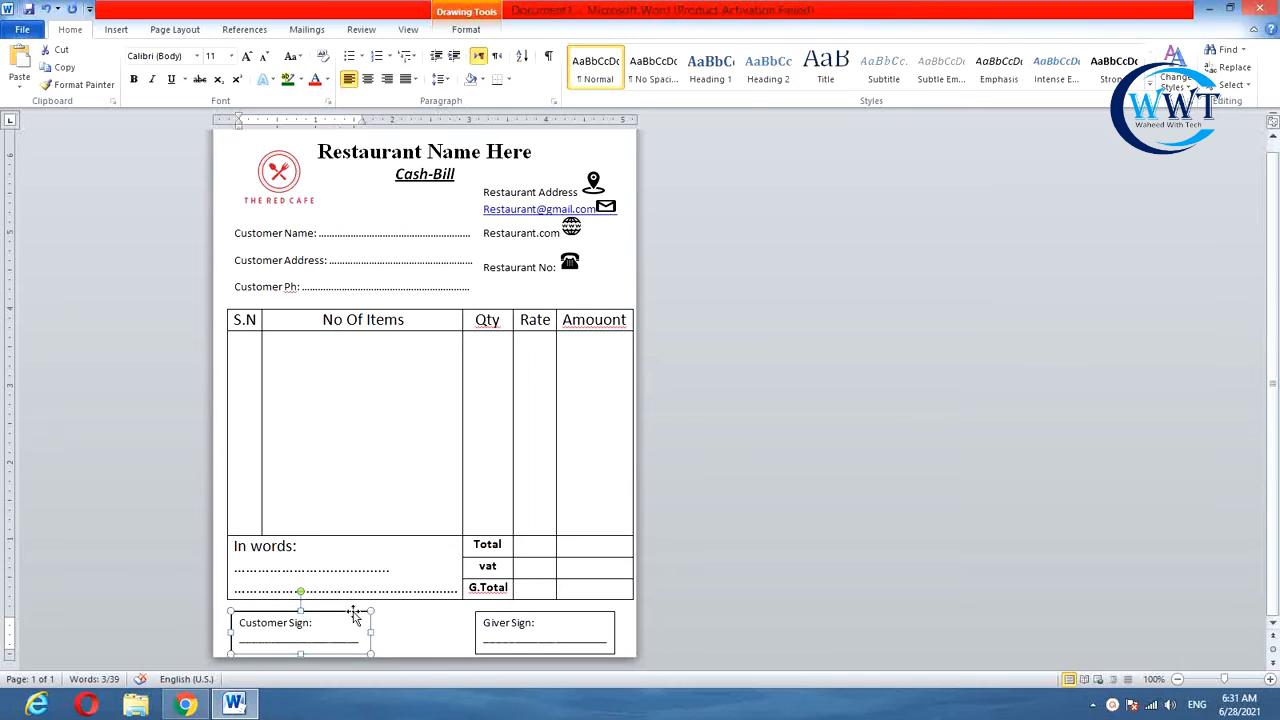
double_click(352, 615)
click(575, 49)
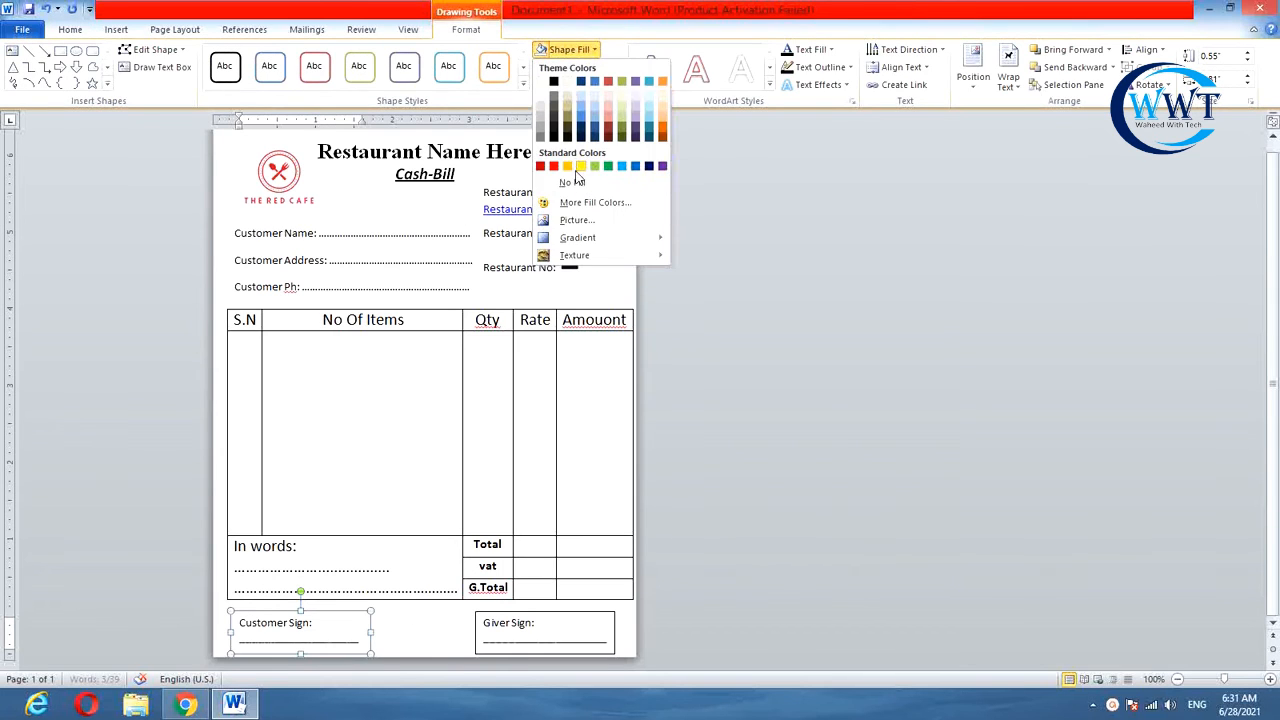
click(570, 182)
click(586, 619)
click(578, 67)
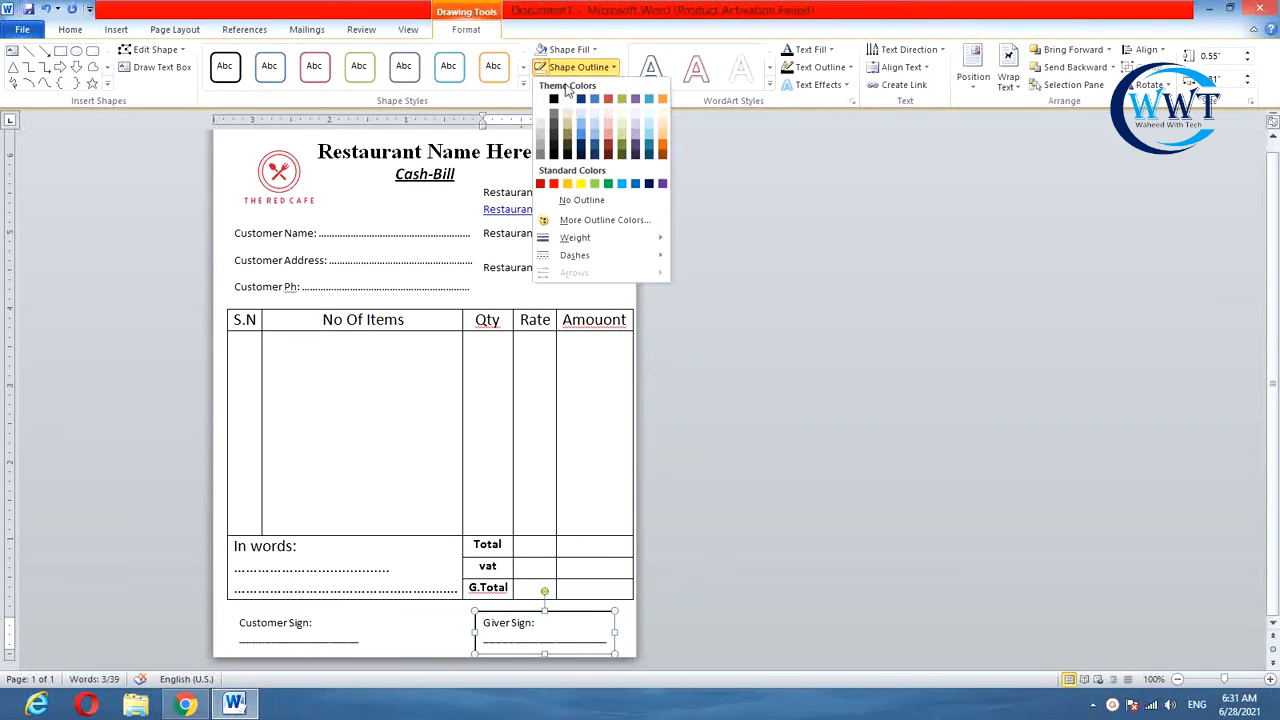
click(580, 197)
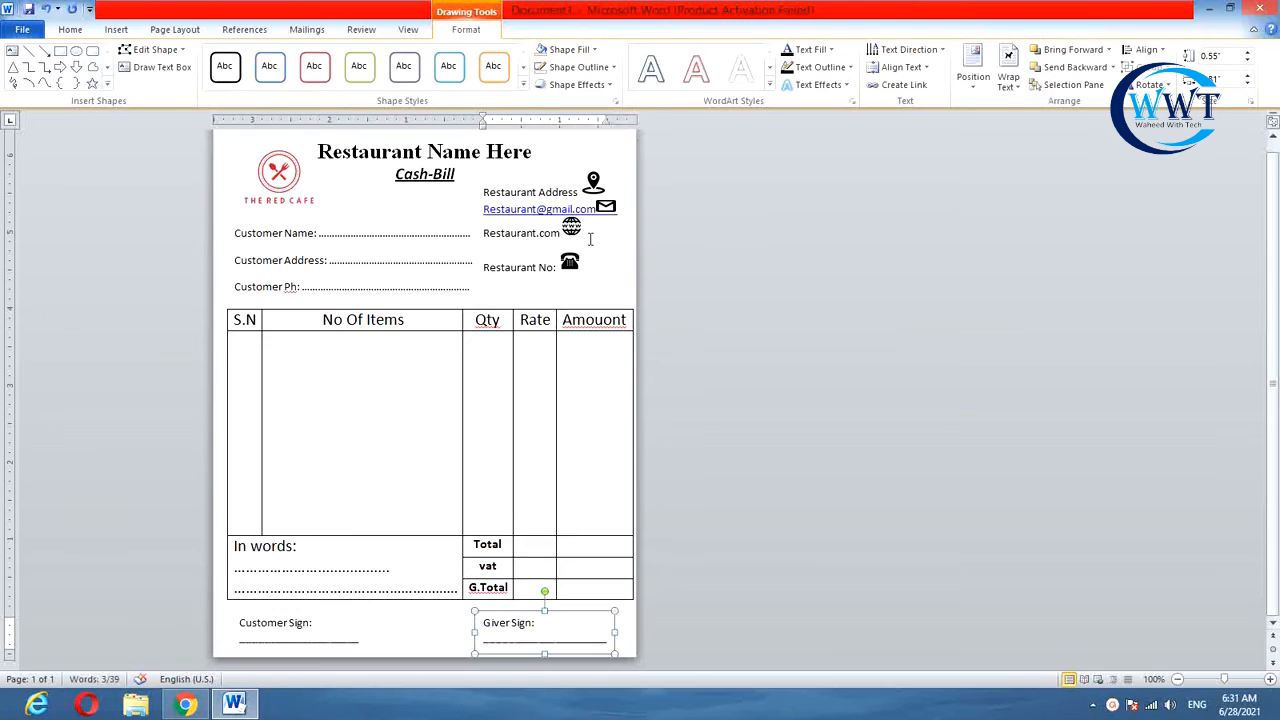
click(556, 160)
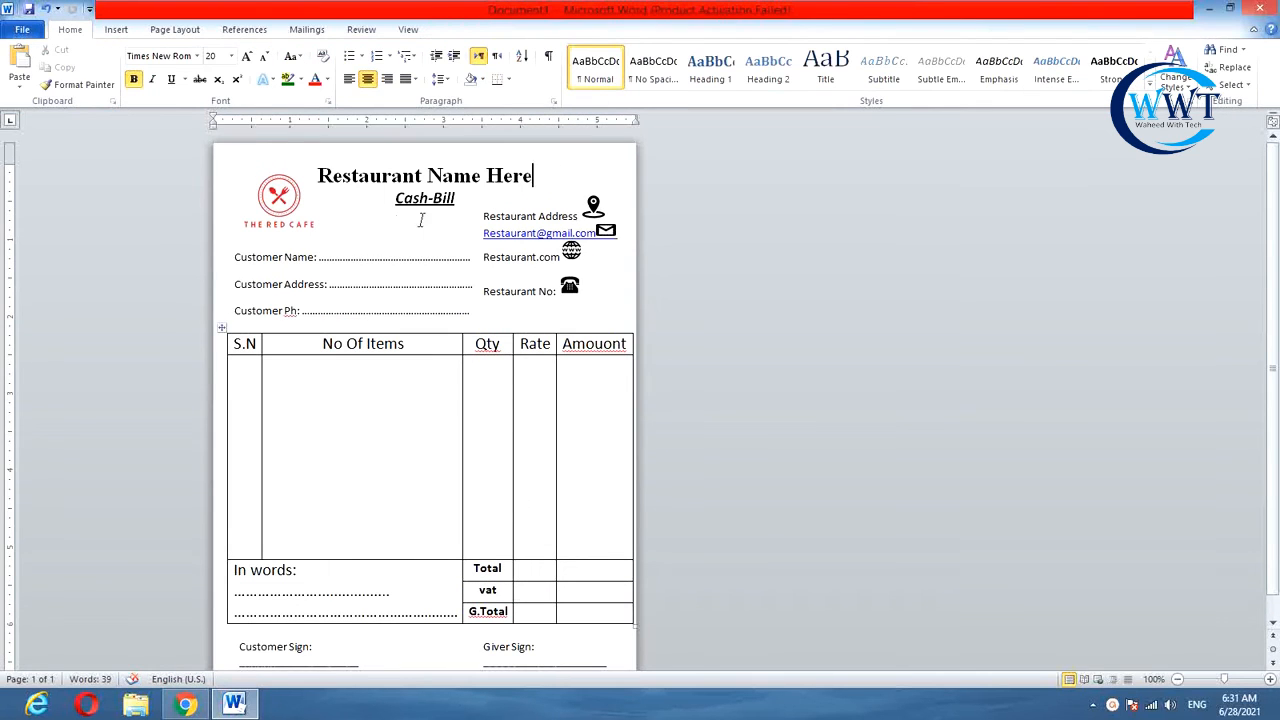
- Duplicate the customer details text box toward the top-right and clear its text
click(376, 311)
drag(435, 330, 304, 233)
key(Delete)
- Shrink the copied box to one short line and type 'Date: ....' in it
drag(515, 296, 606, 169)
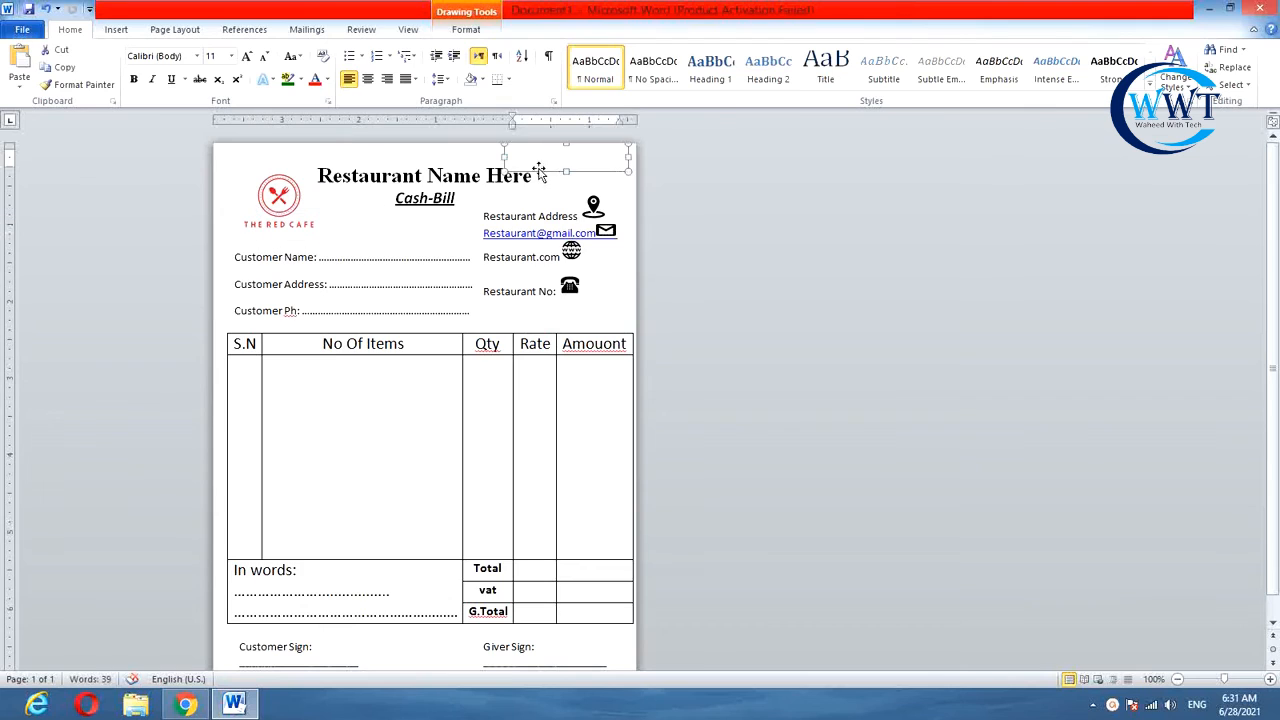
click(519, 160)
text(Date: .)
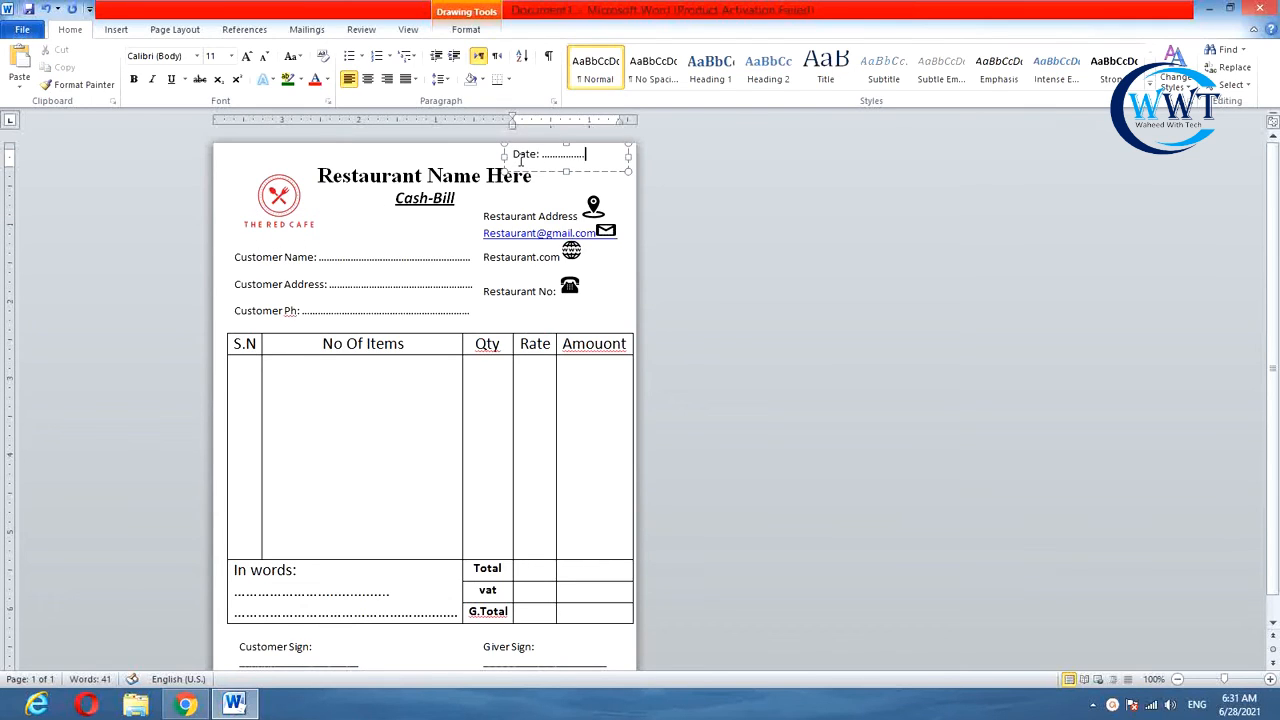
text(........)
click(626, 311)
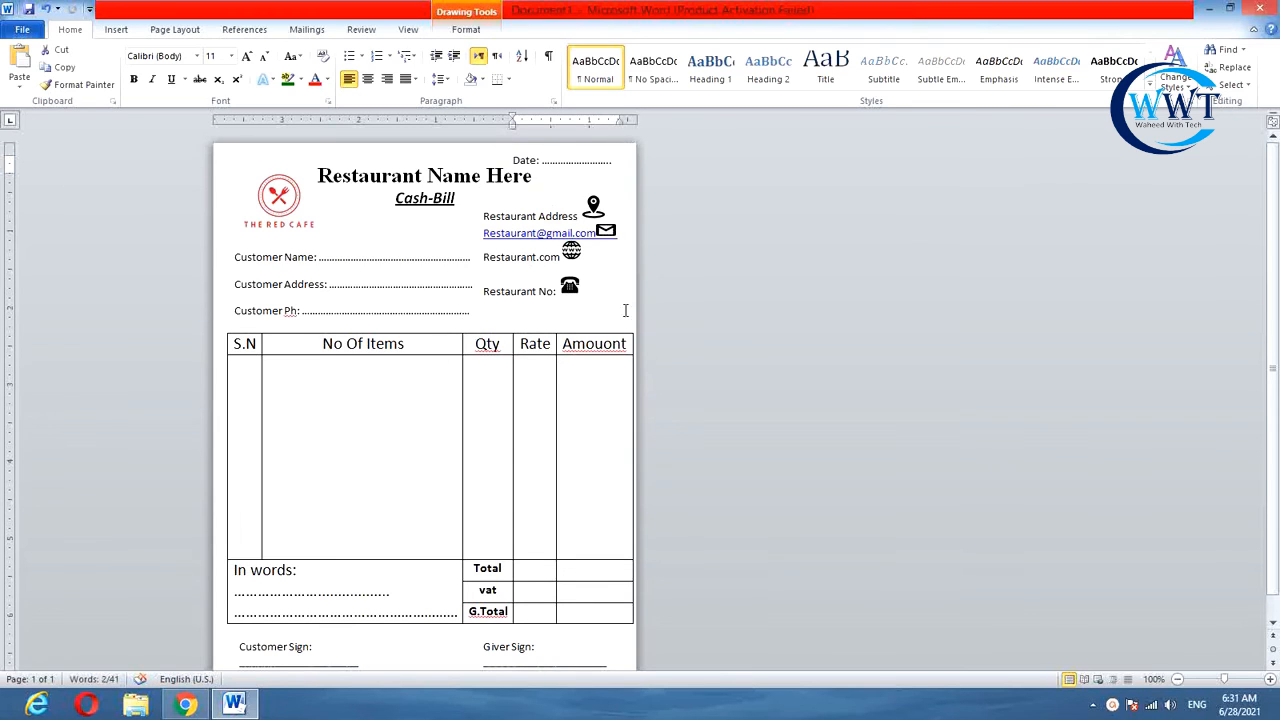
scroll(445, 287, down, 1)
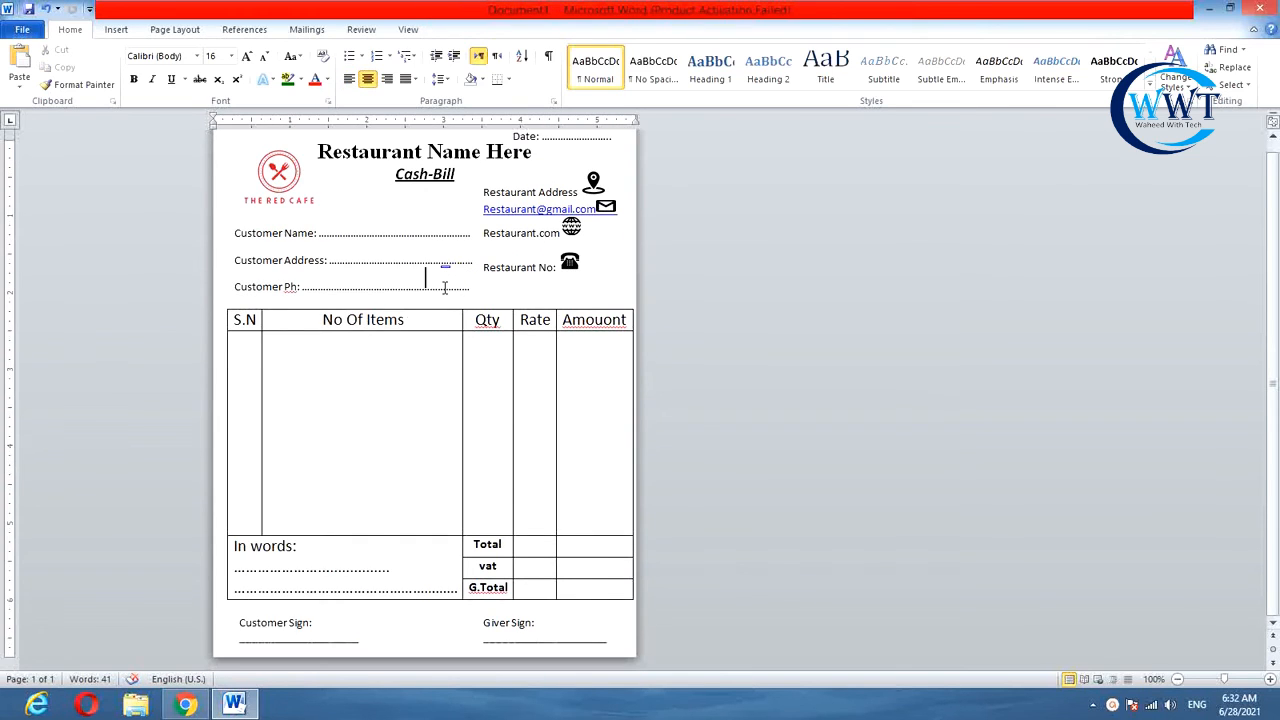
click(222, 303)
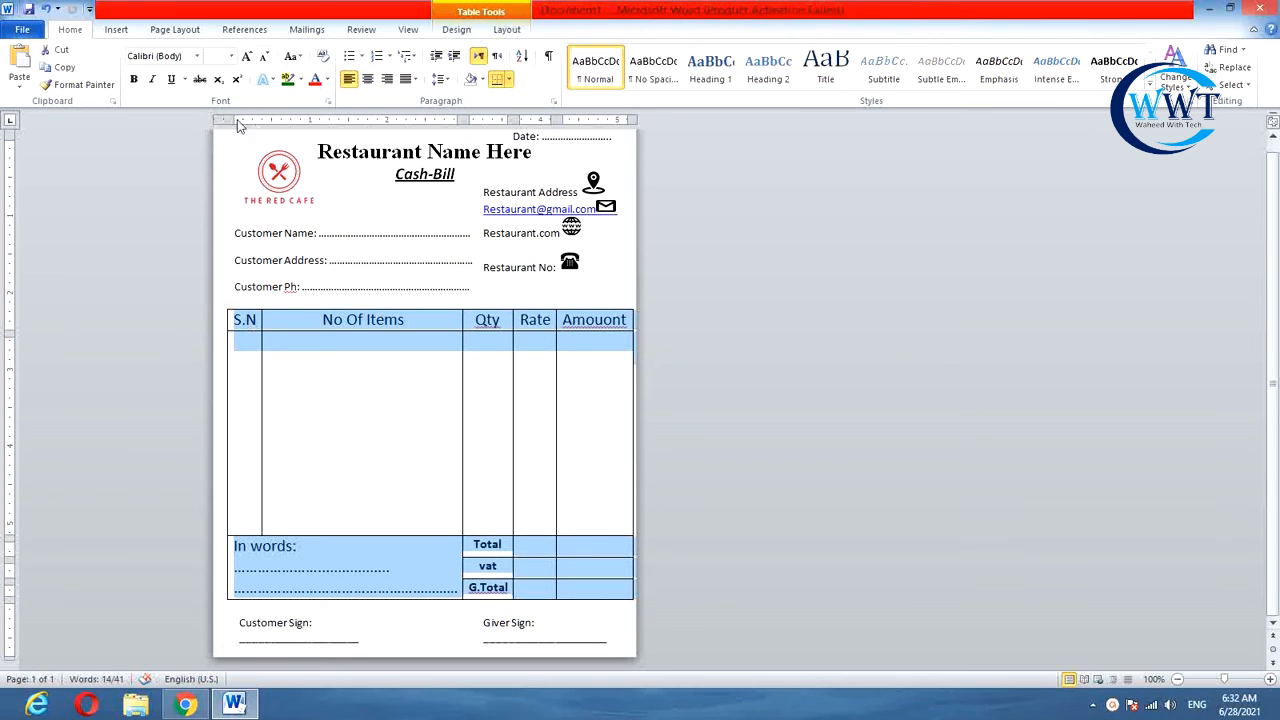
click(508, 79)
click(545, 168)
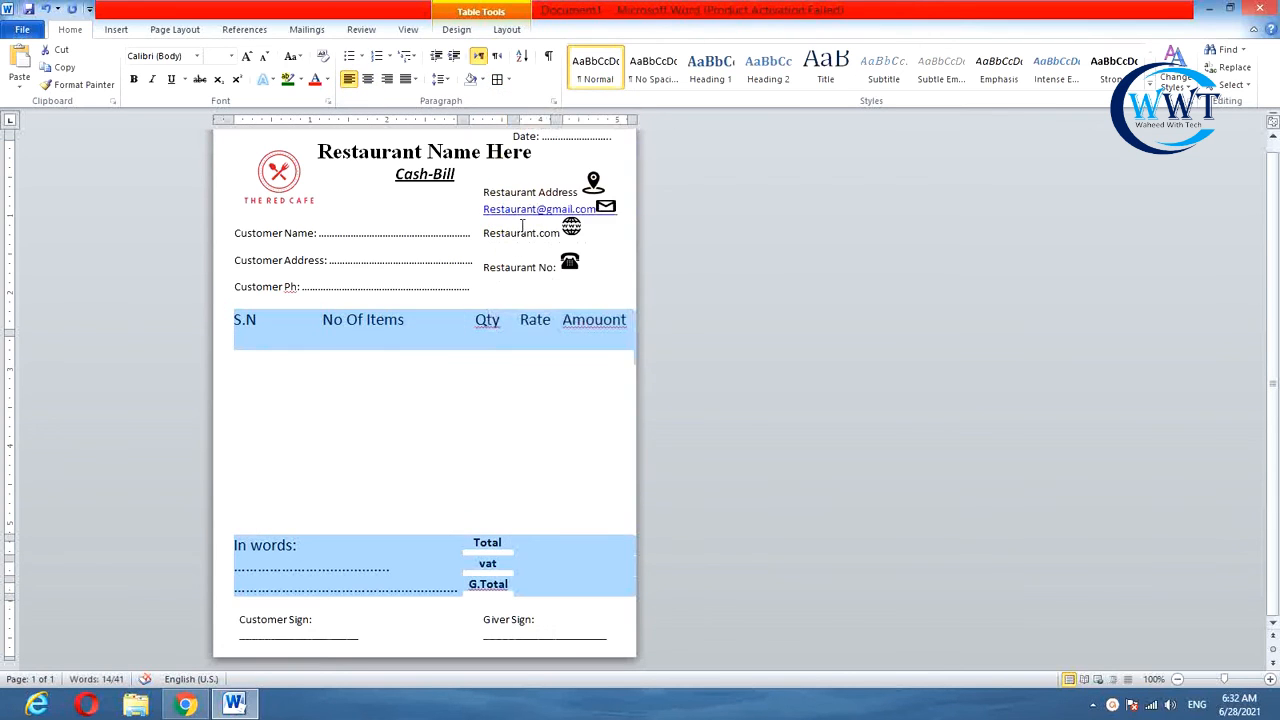
key(ctrl+z)
click(508, 79)
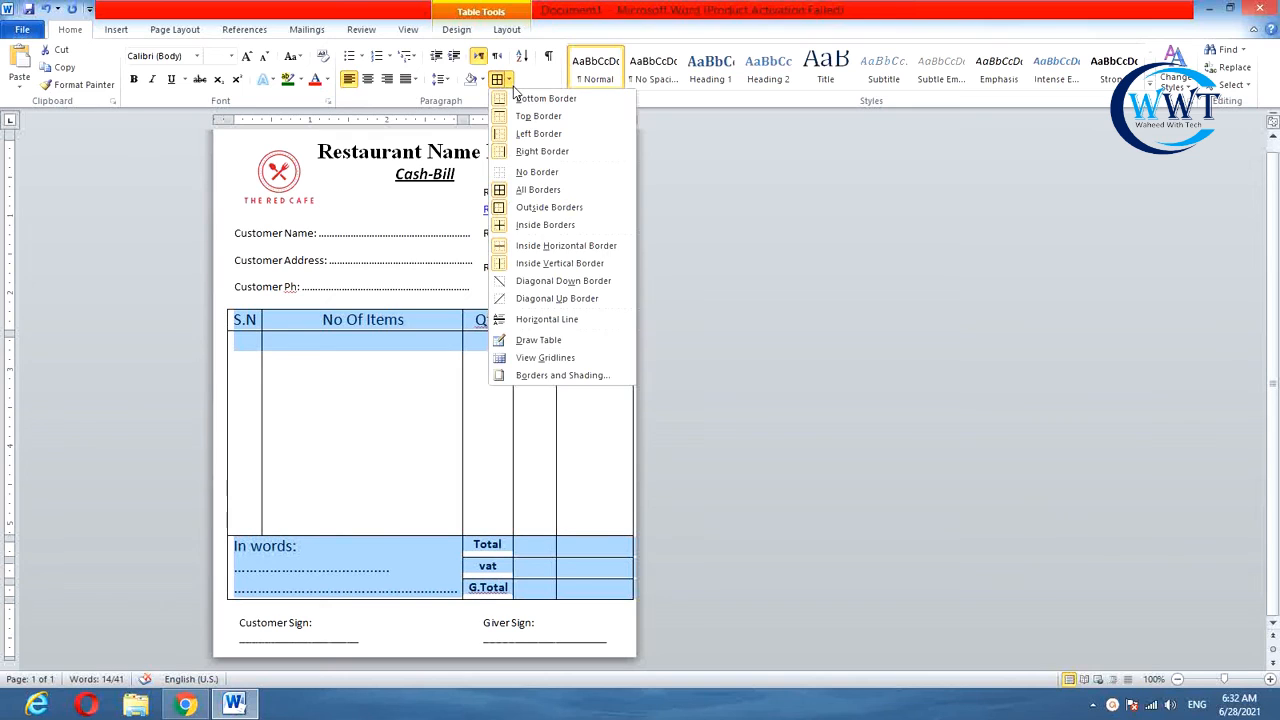
click(538, 82)
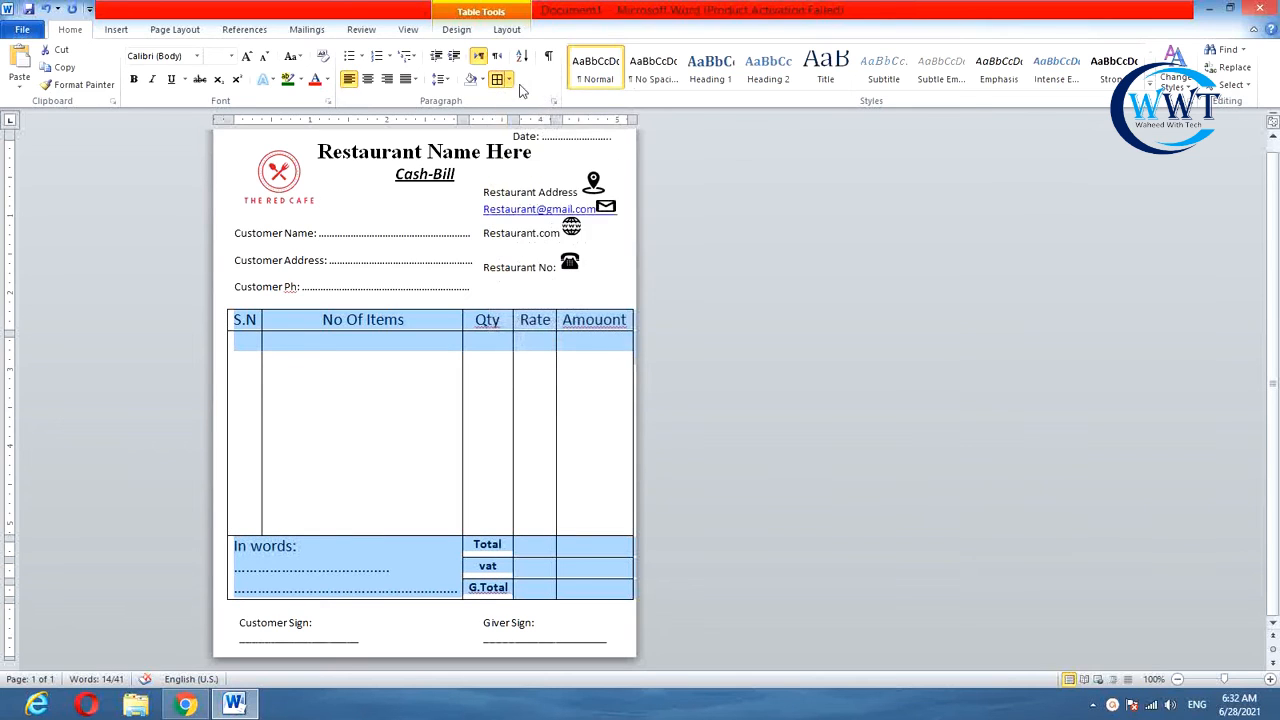
click(482, 80)
click(483, 111)
click(482, 80)
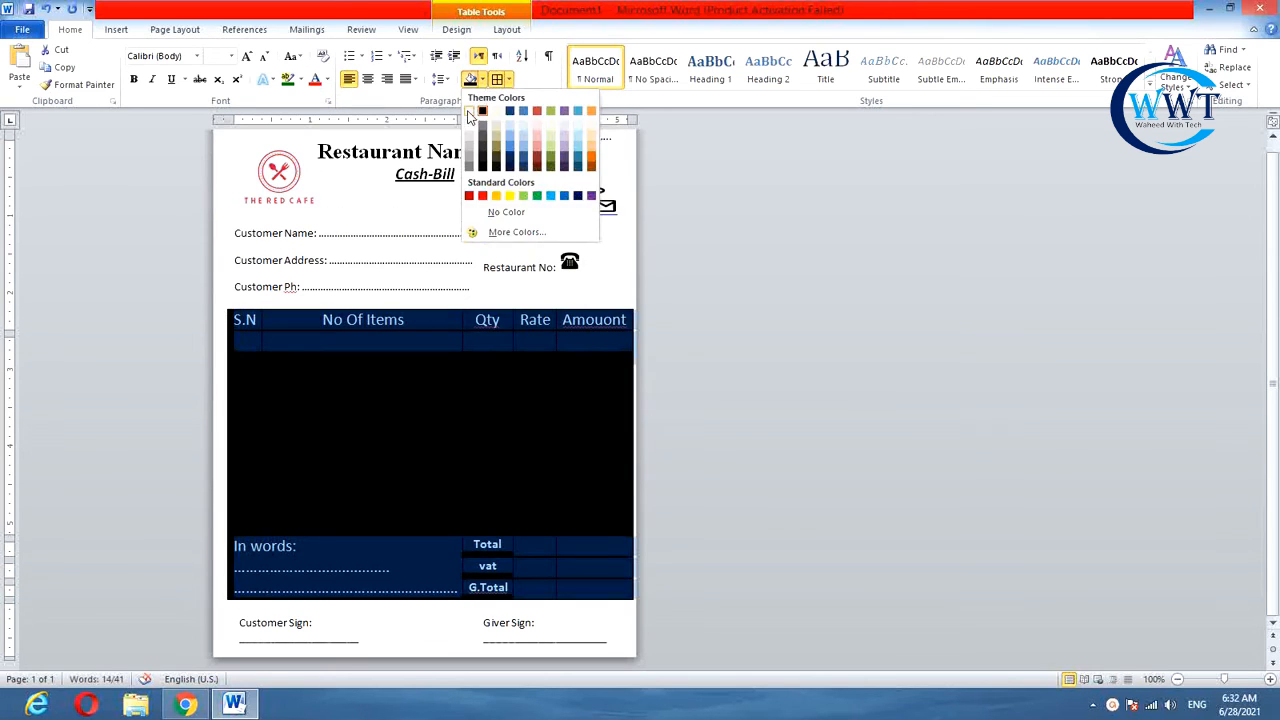
click(505, 212)
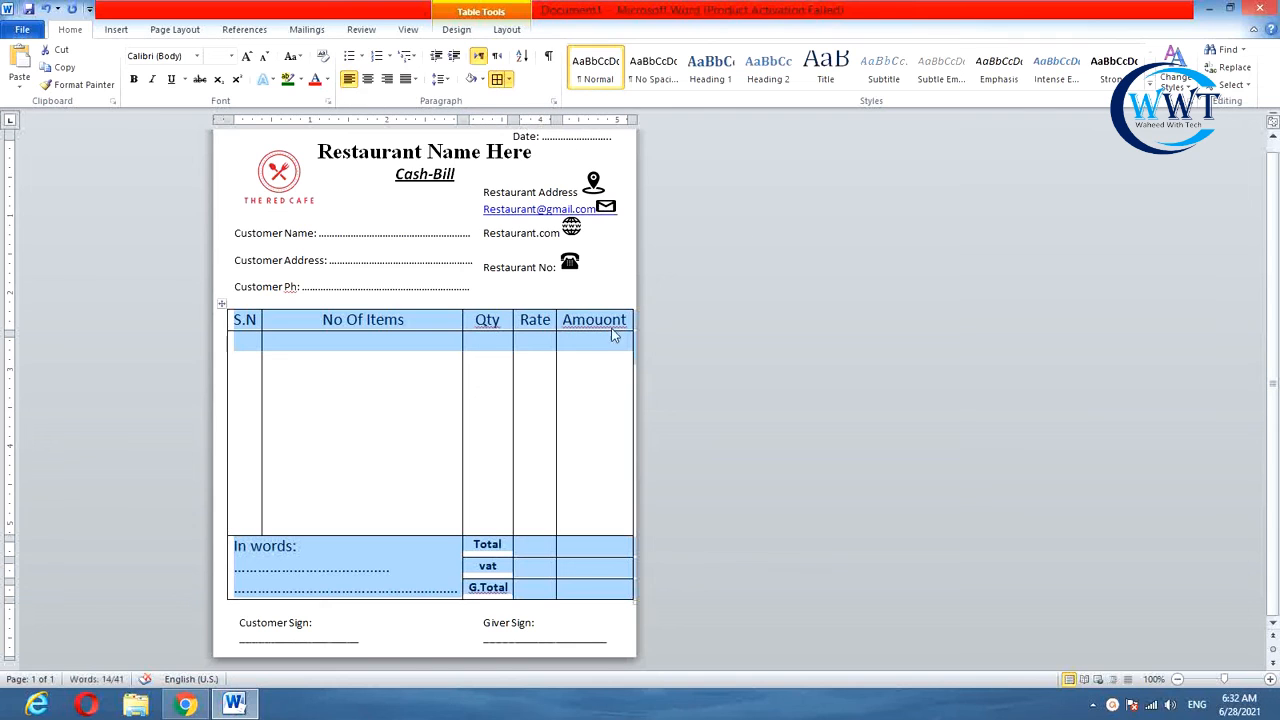
click(610, 280)
scroll(553, 318, up, 1)
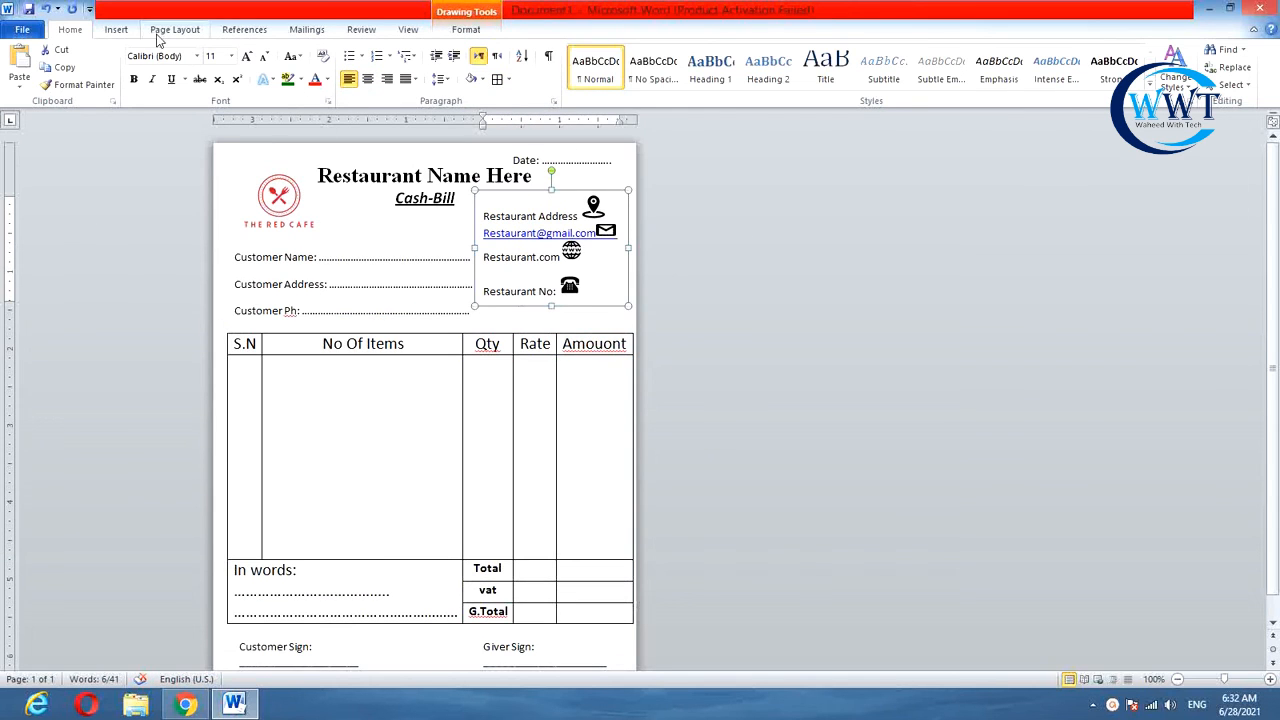
- Auto-fit the width of the No Of Items column
click(116, 29)
click(170, 30)
click(419, 75)
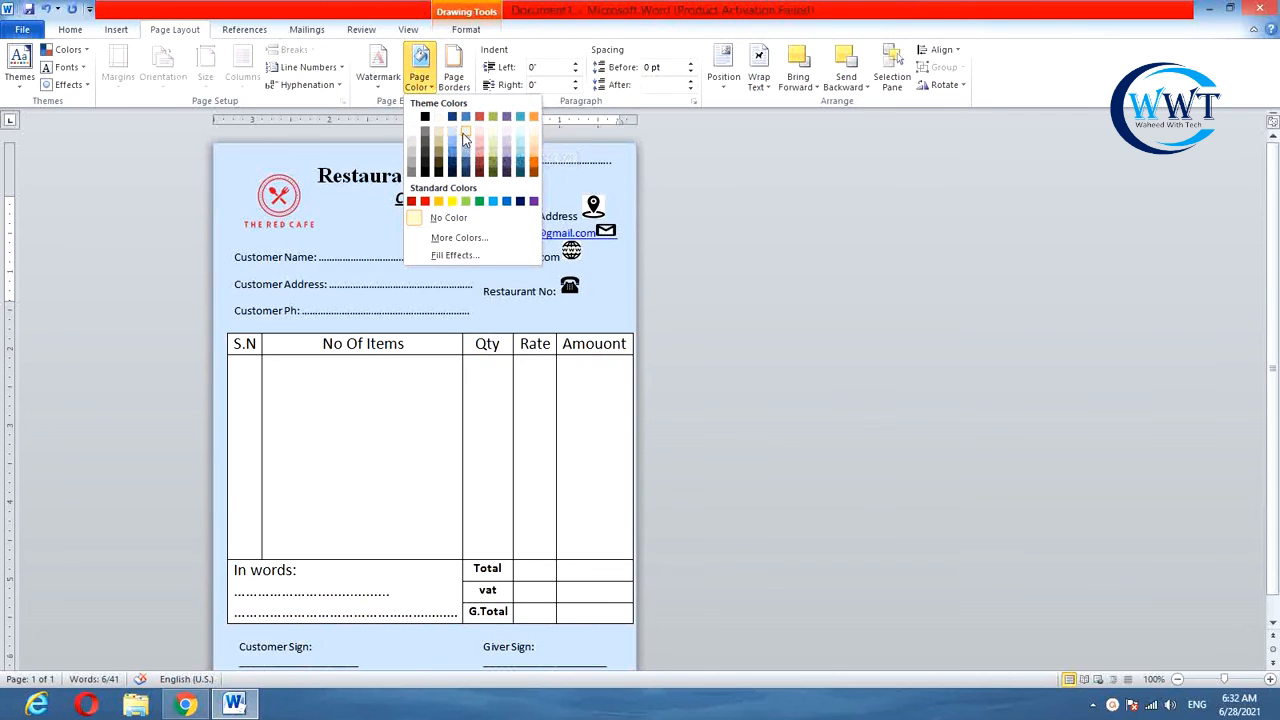
click(463, 343)
double_click(463, 343)
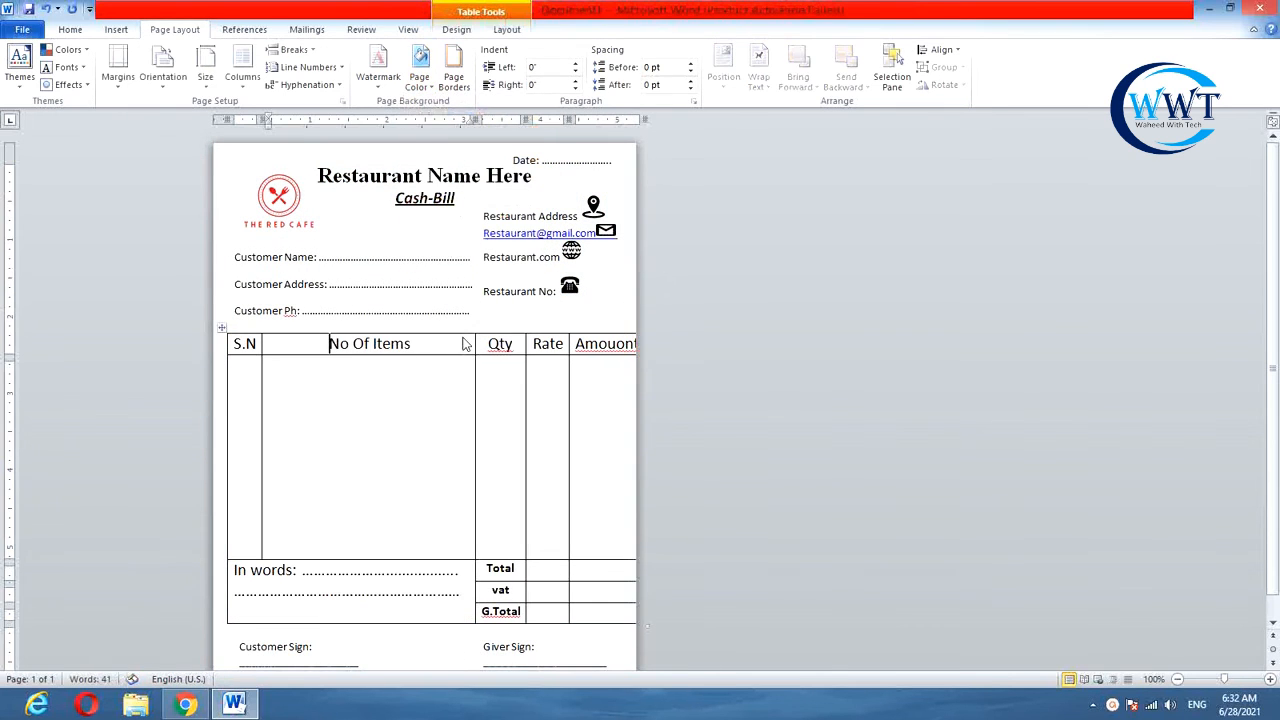
- Review the items table's shading colours and leave the table unshaded
click(223, 327)
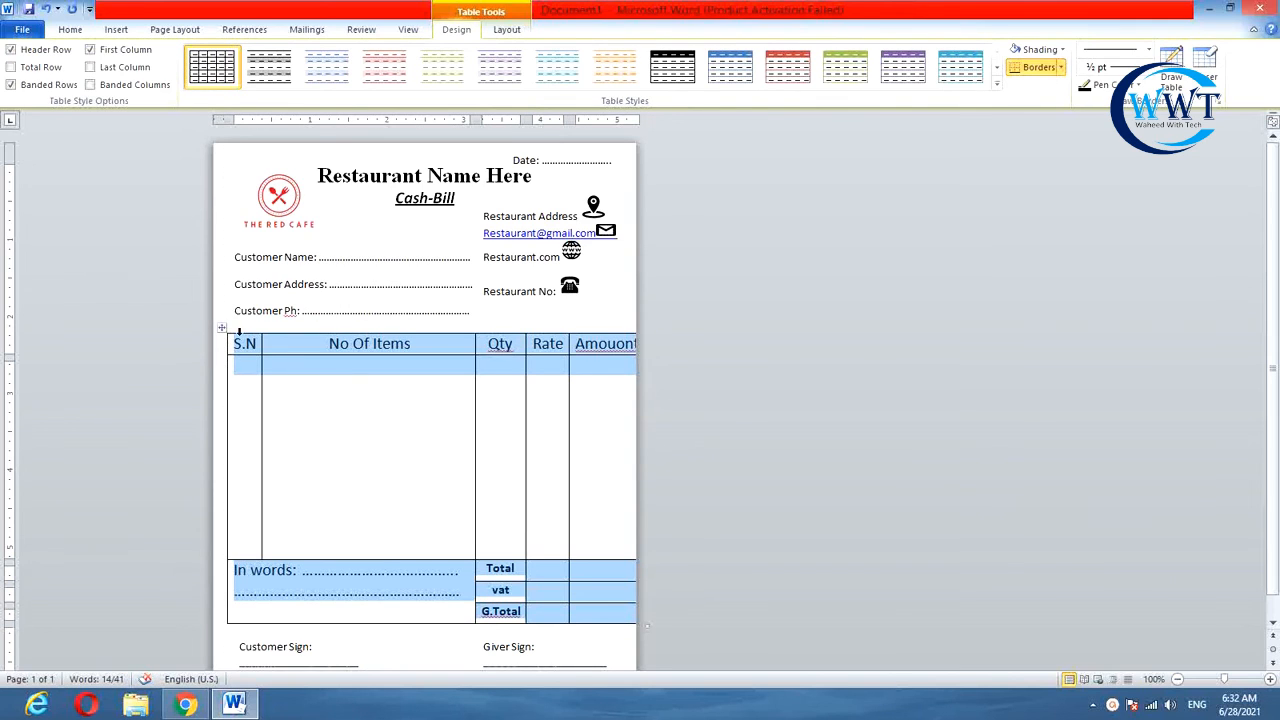
click(260, 344)
click(265, 347)
click(70, 30)
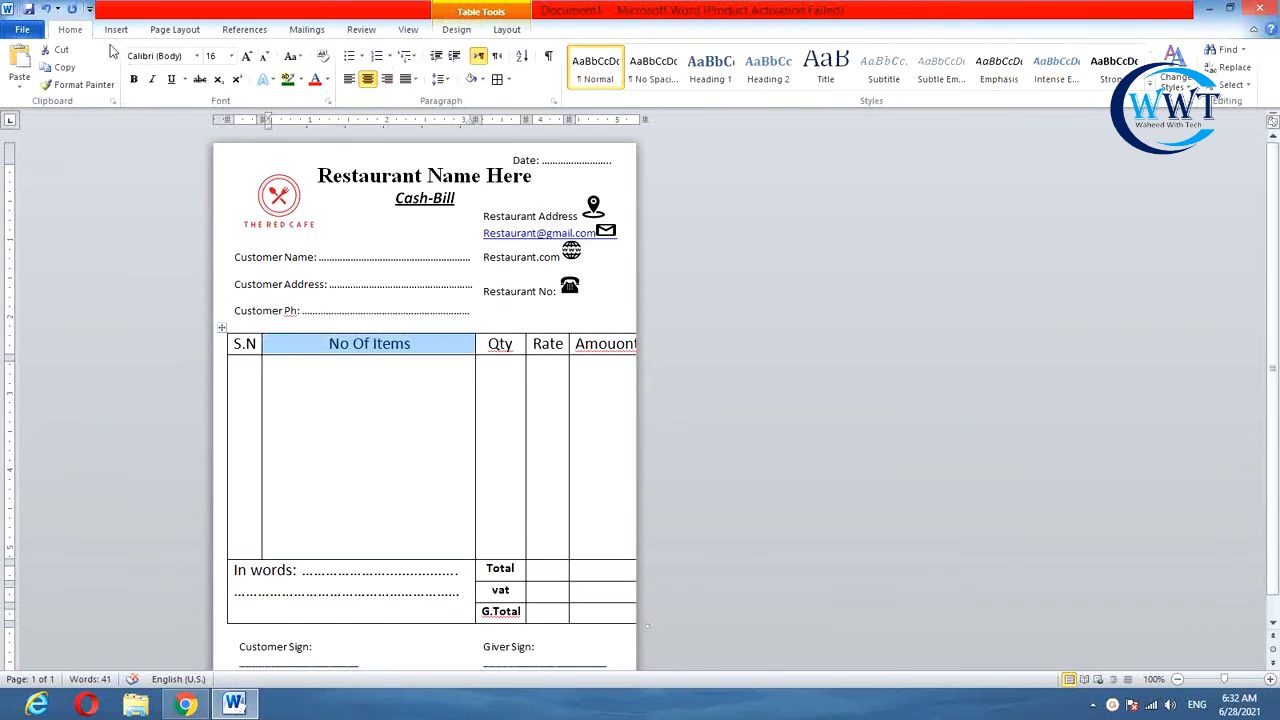
click(222, 327)
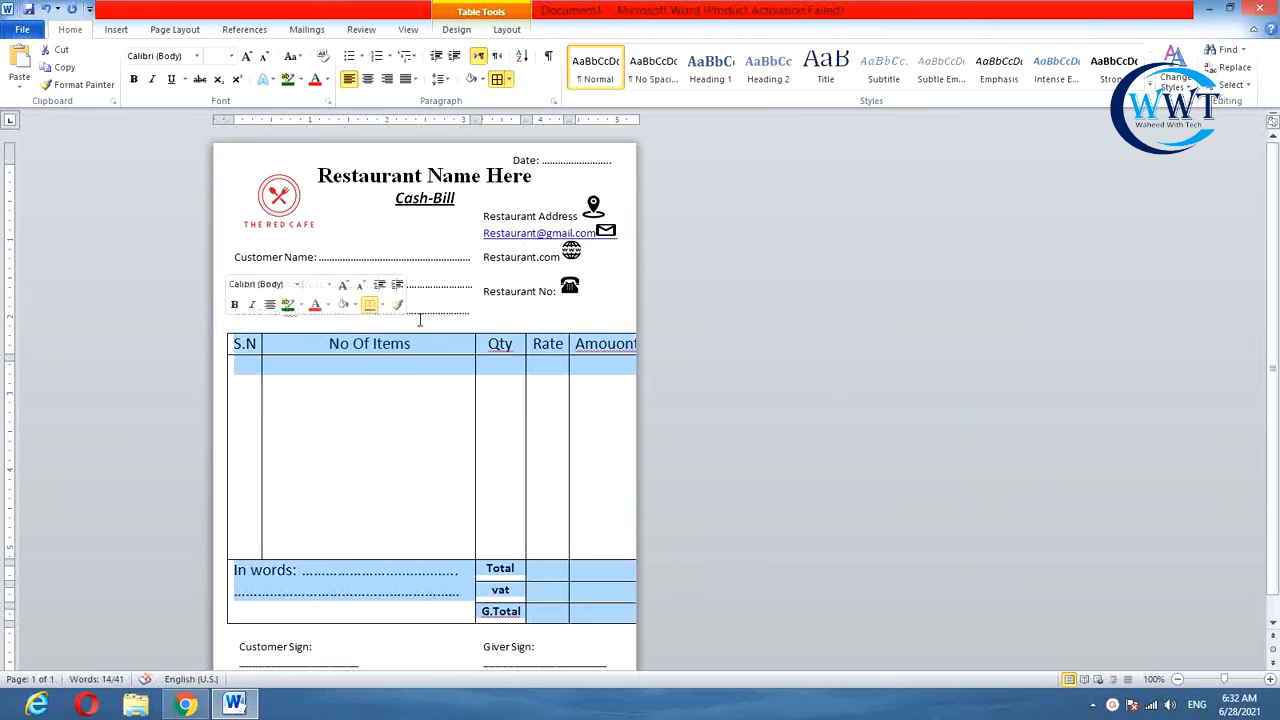
click(480, 79)
click(488, 208)
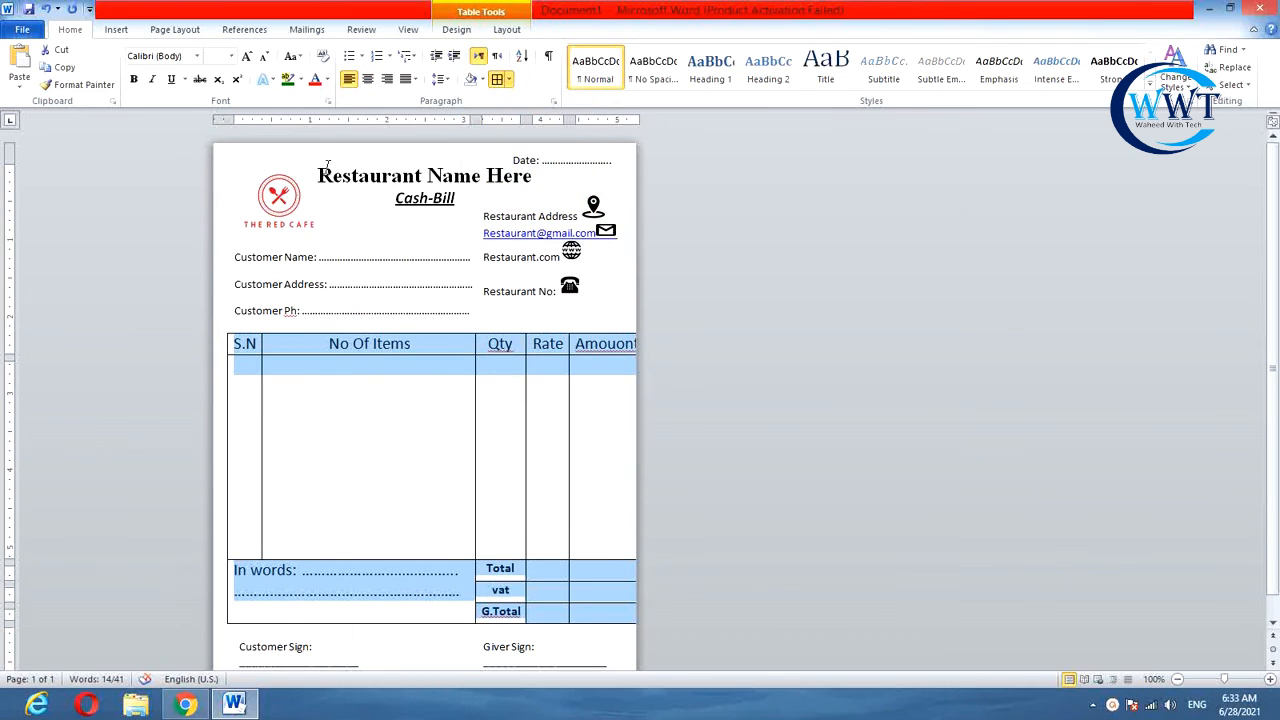
click(327, 163)
- Set the page color to Blue, Accent 1, Lighter 60%
click(116, 29)
click(175, 29)
click(419, 77)
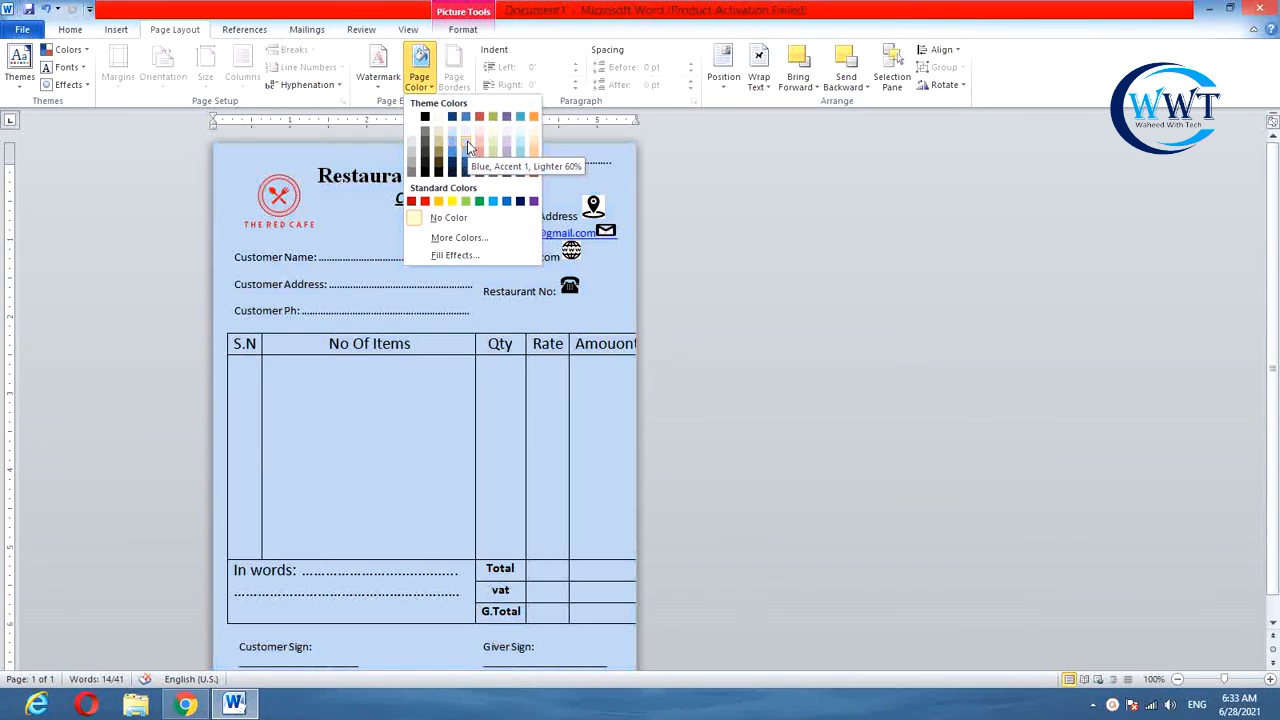
click(468, 147)
click(455, 177)
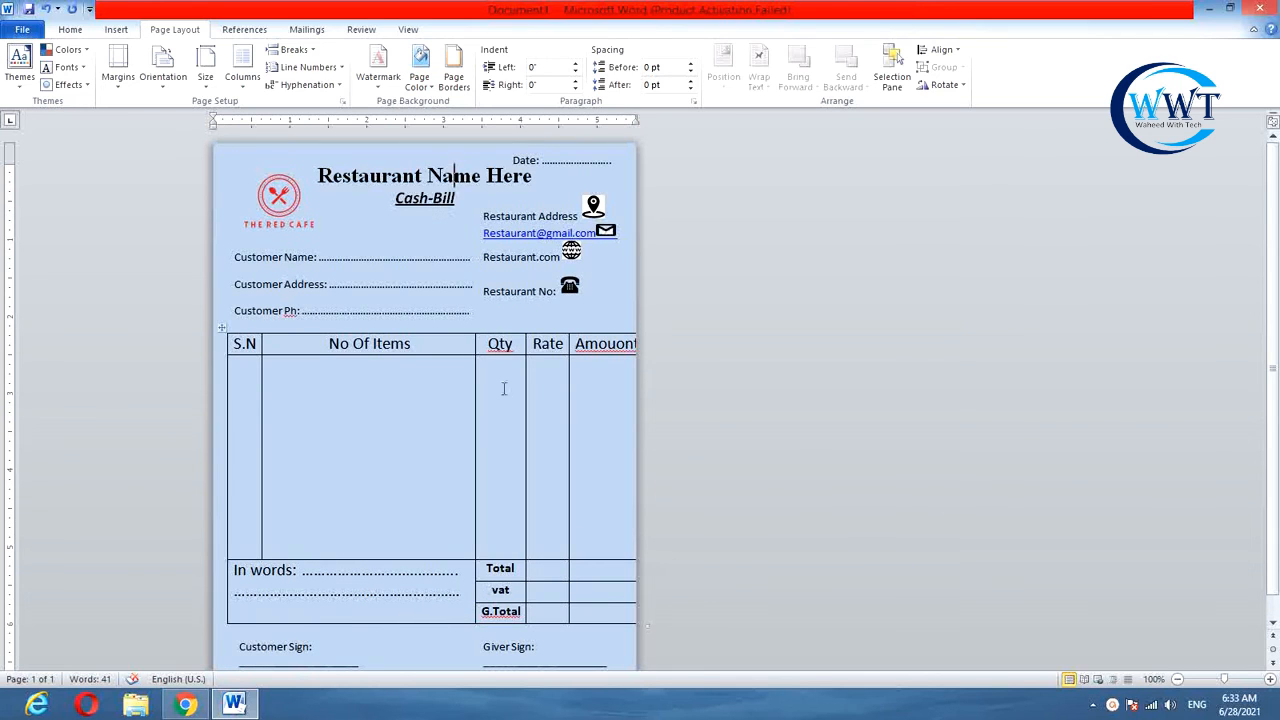
- Create a new blank document
scroll(525, 443, down, 1)
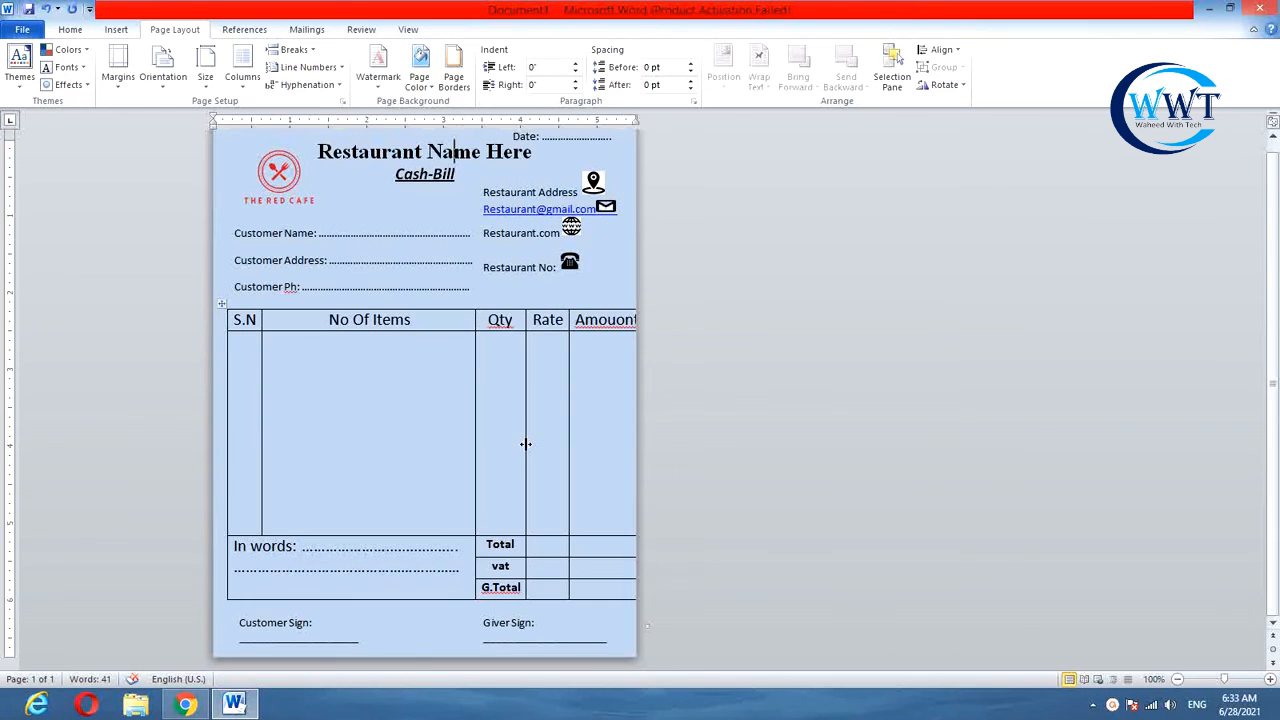
click(428, 622)
key(ctrl+n)
- Type the 'Thanks for watching' message in 110-point text, correcting typos along the way
text(th)
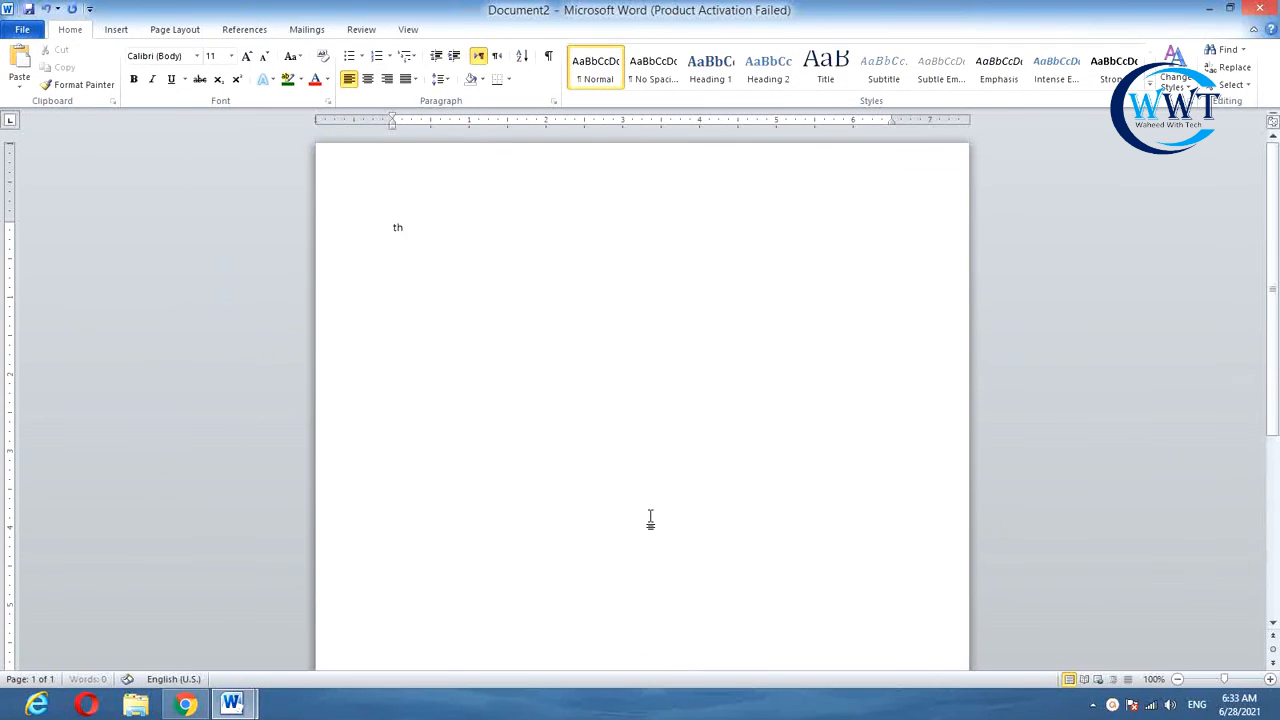
key(BackSpace)
key(BackSpace)
key(BackSpace)
text(TYh)
key(BackSpace)
key(BackSpace)
text(hak)
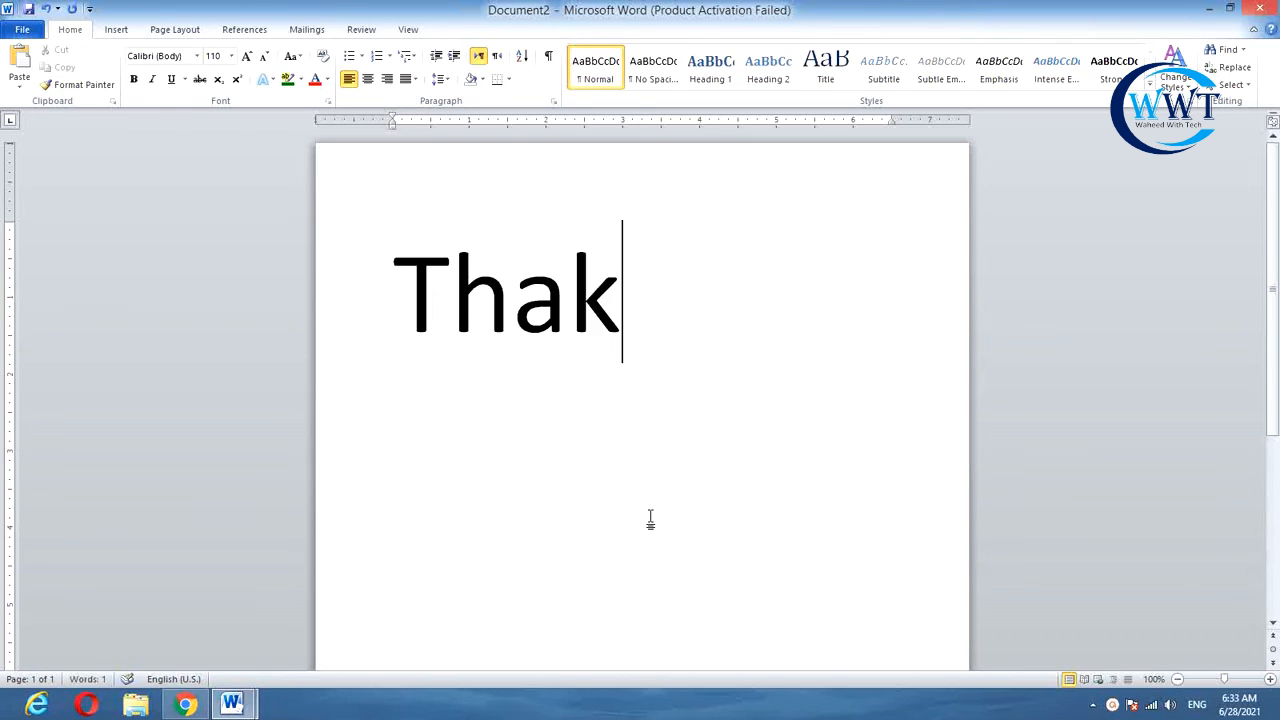
key(BackSpace)
text(nks for wathi)
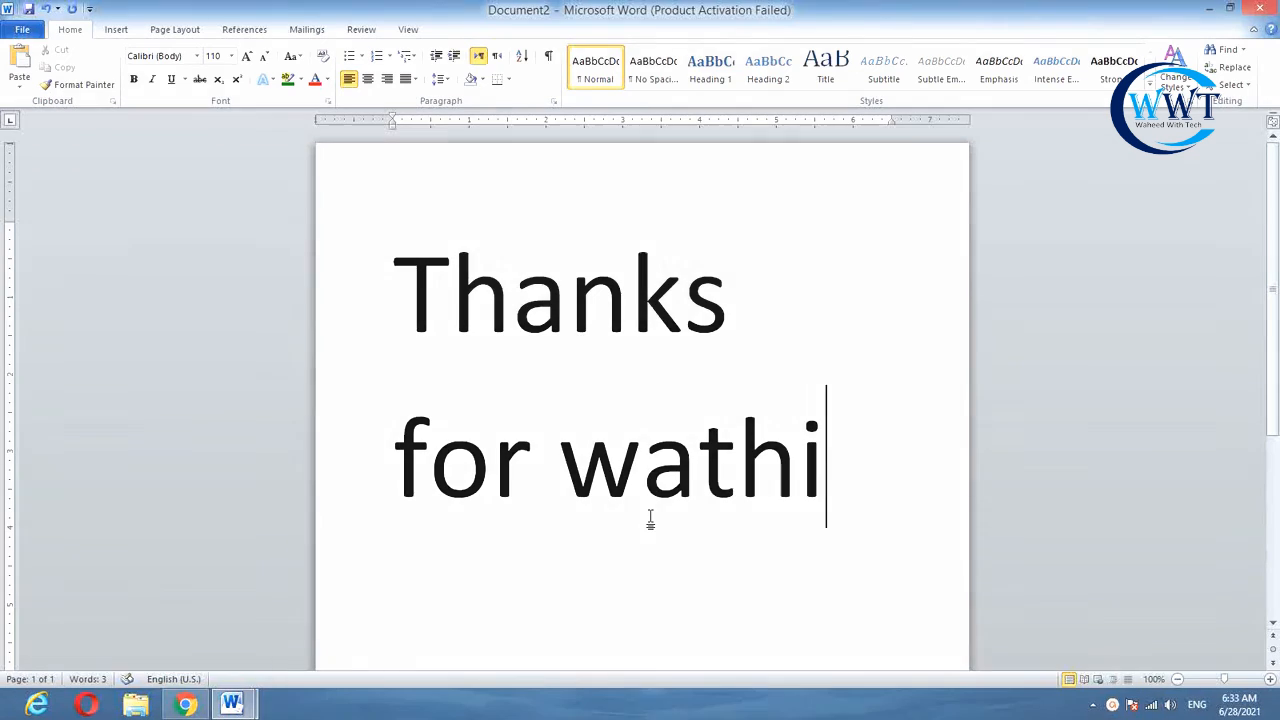
key(BackSpace)
key(BackSpace)
text(chi)
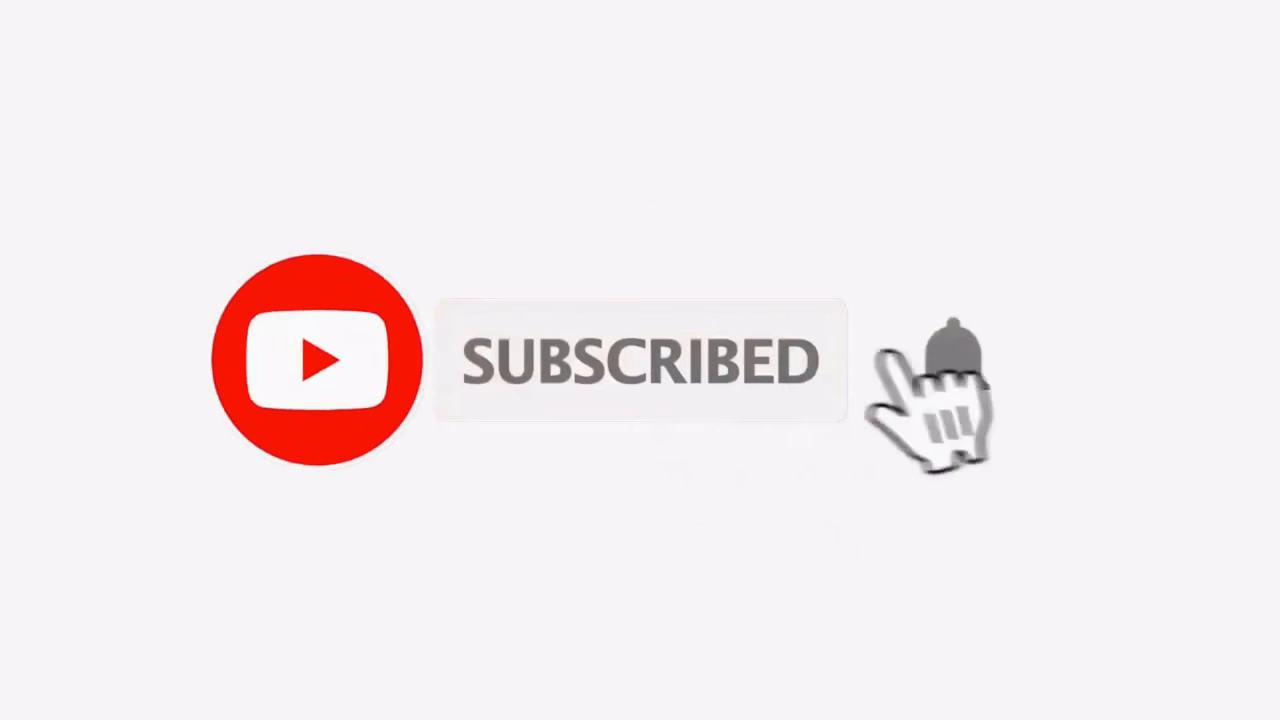